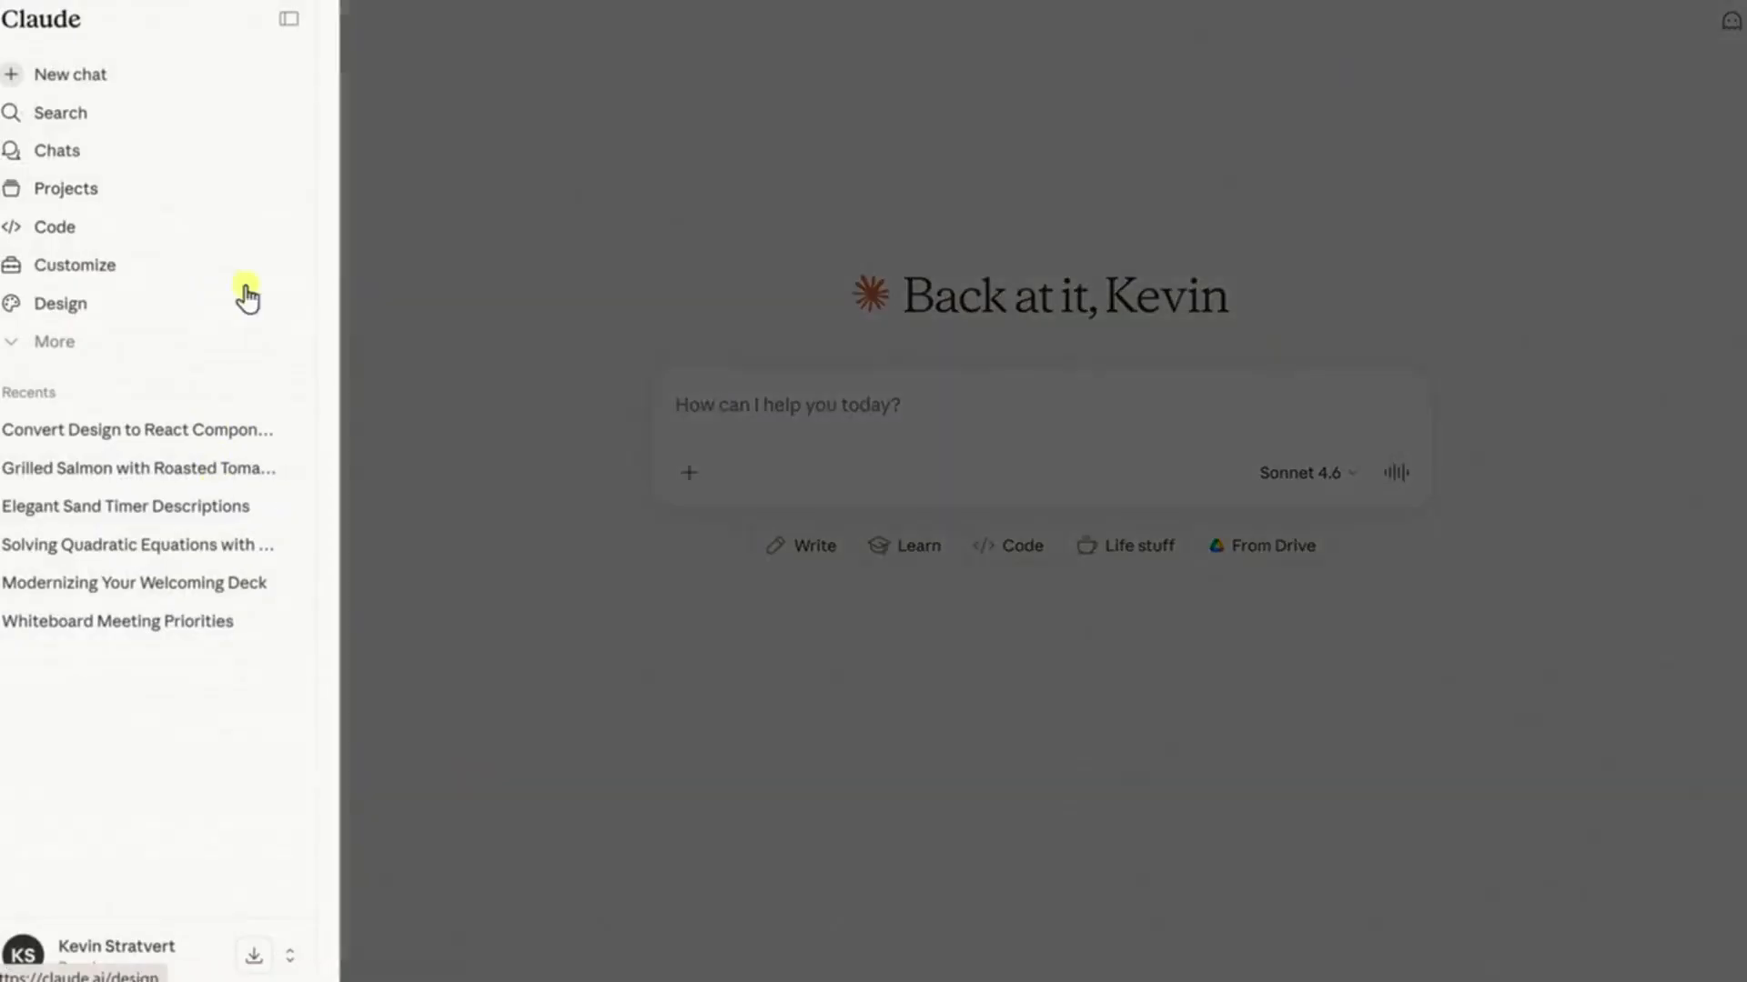
Request a professional email to a supplier asking about pricing for bulk cookie ingredients
left_click(288, 20)
left_click(19, 20)
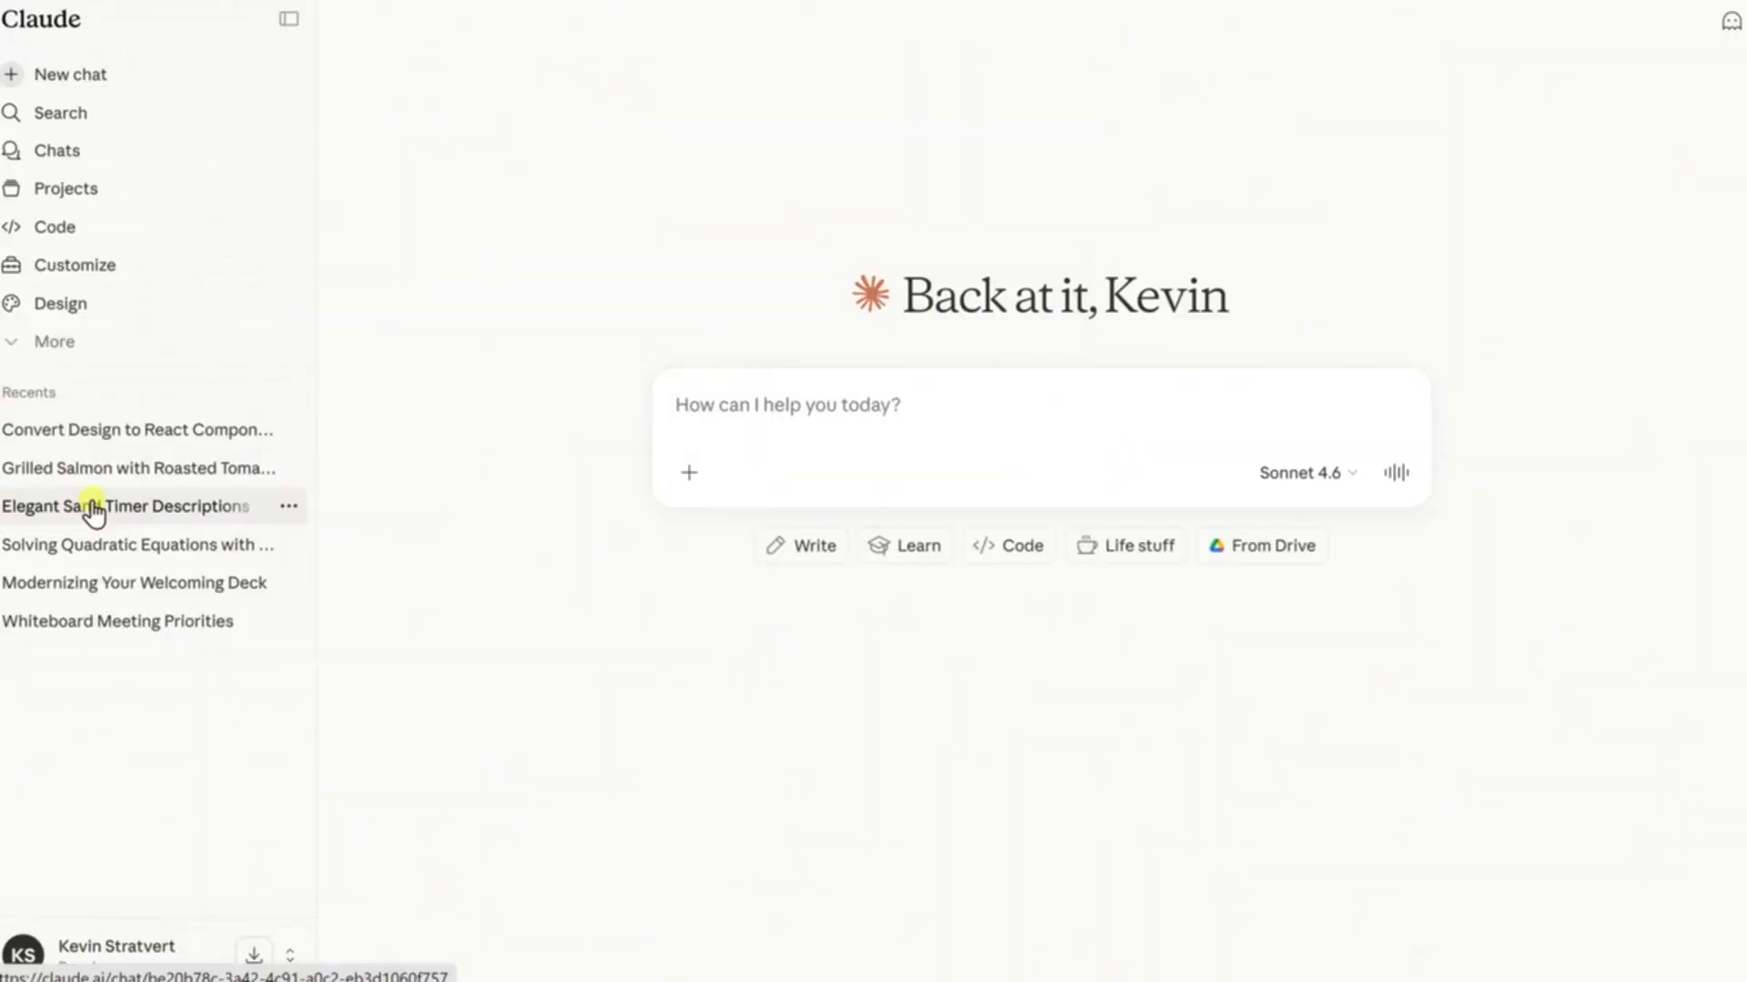
type("Write a professional email to a supplier asking about pricing for bulk cookie ingredients.")
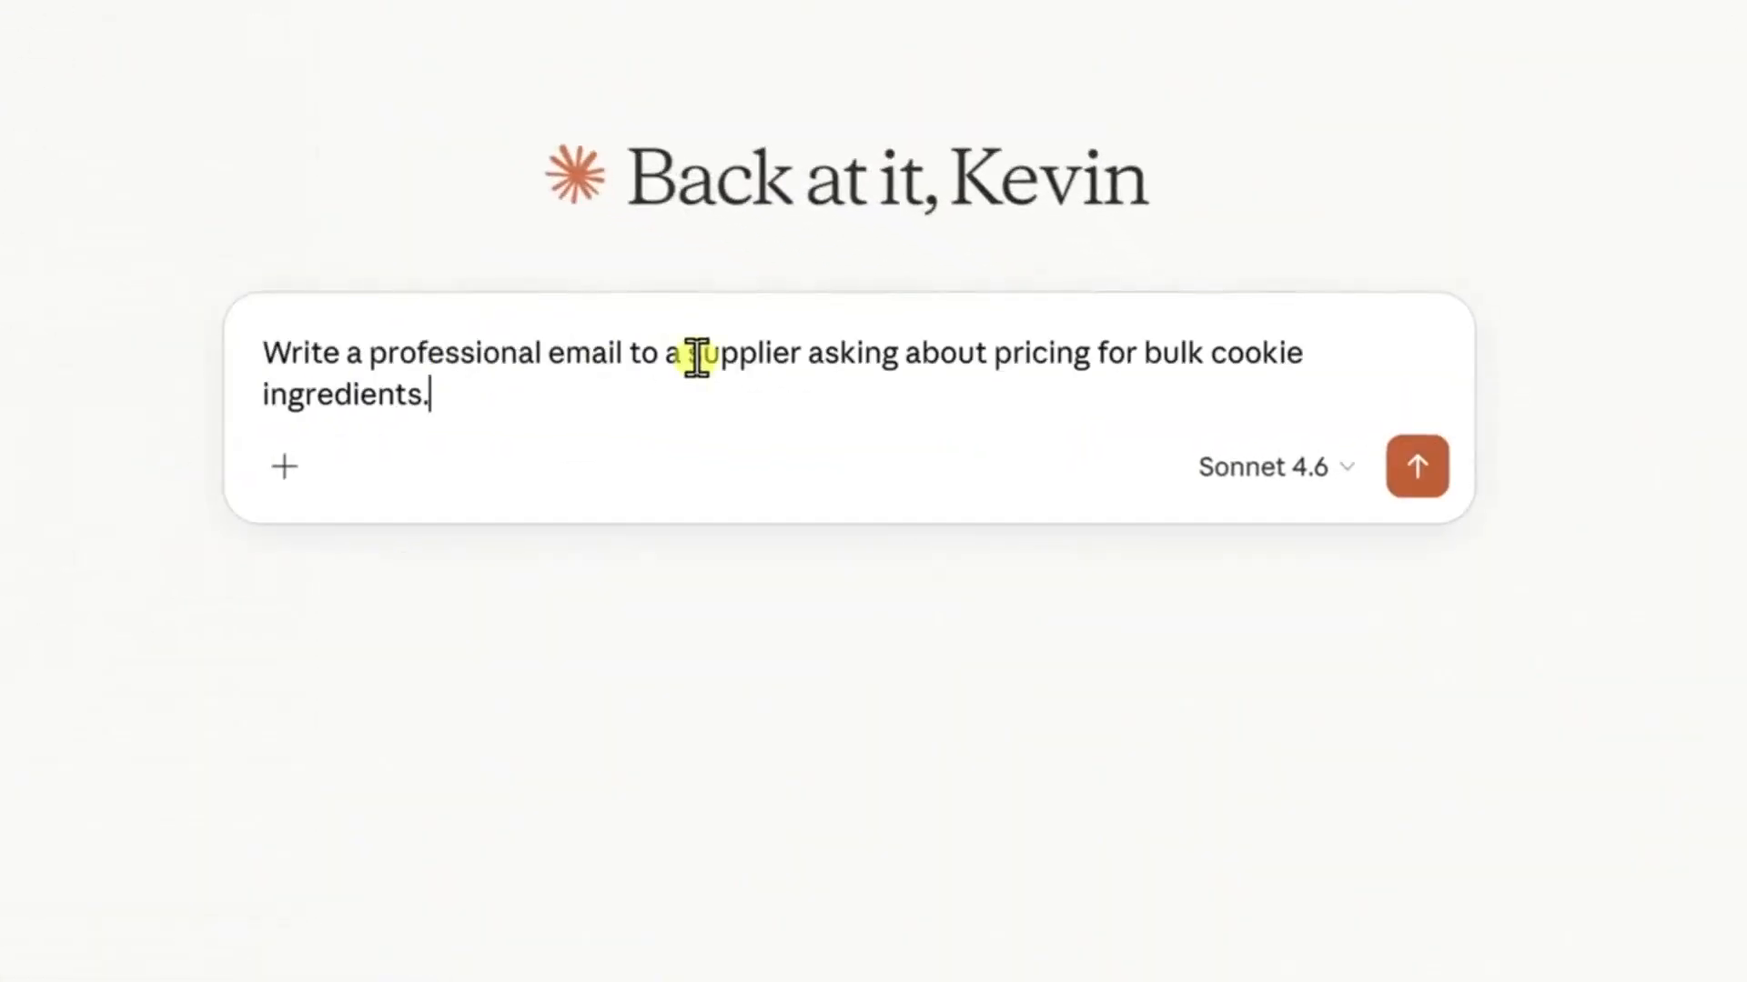
left_click(1422, 470)
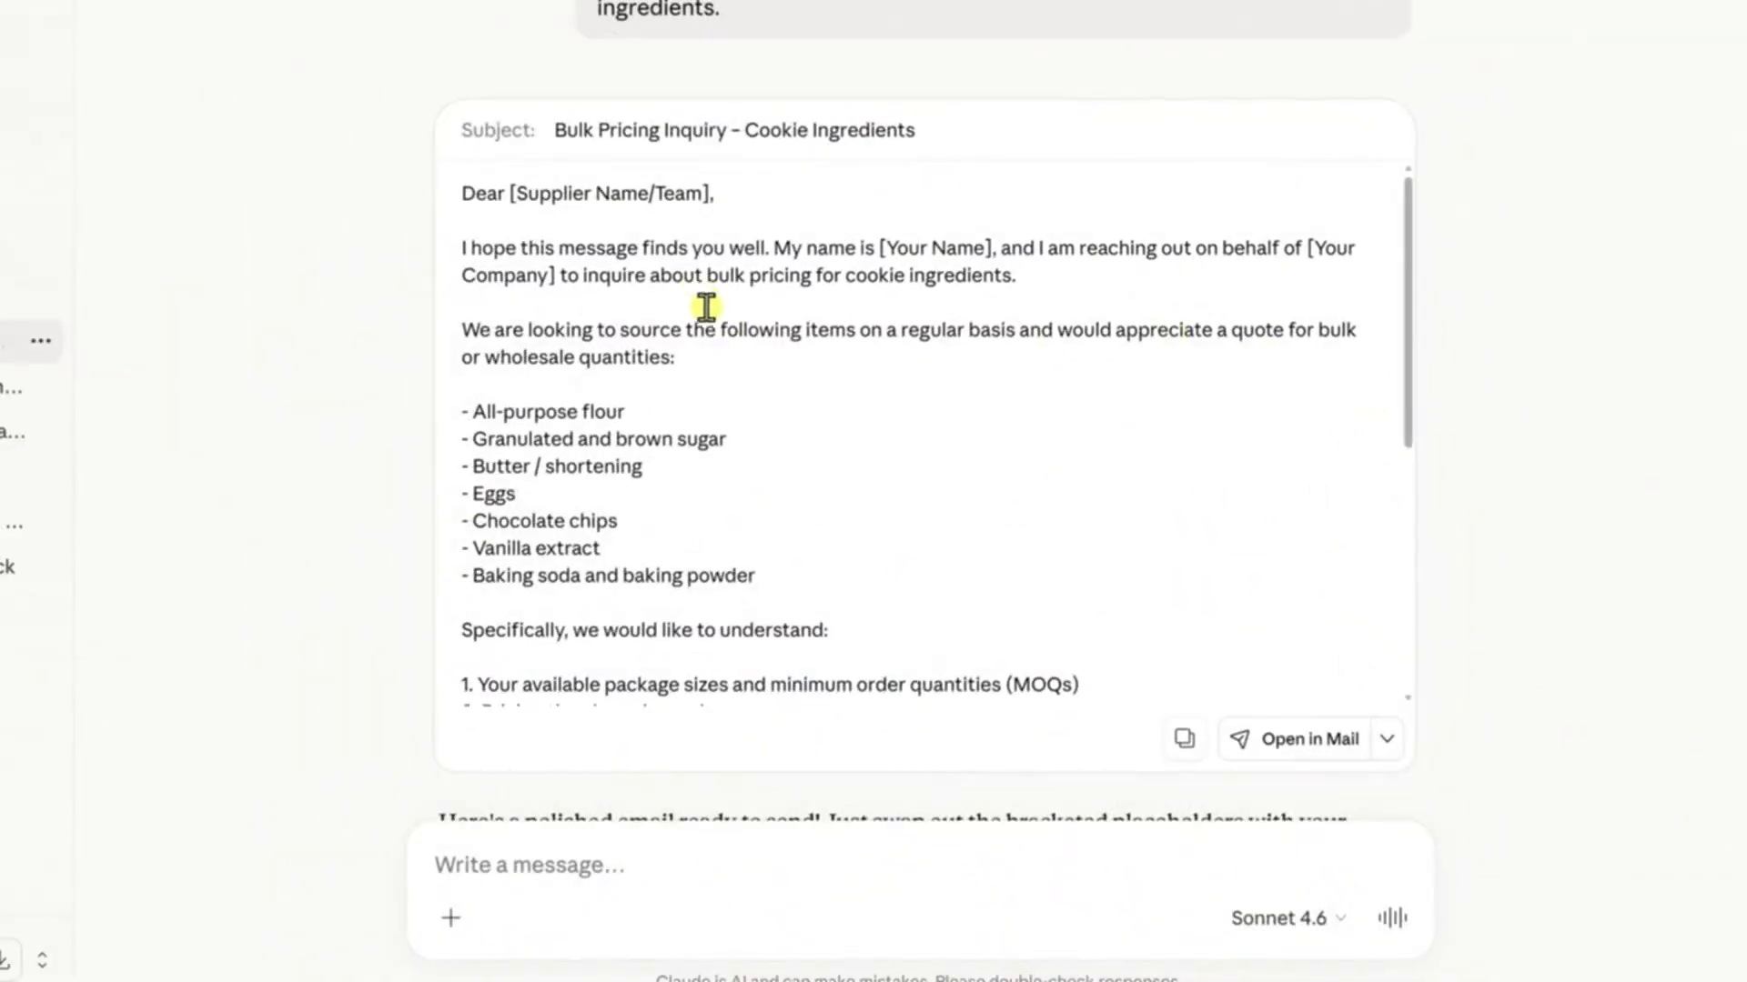
Read through the drafted supplier email, checking its ingredient list, numbered questions and bracketed placeholders
scroll(706, 307, "down", 2)
scroll(725, 343, "down", 1)
scroll(721, 351, "up", 1)
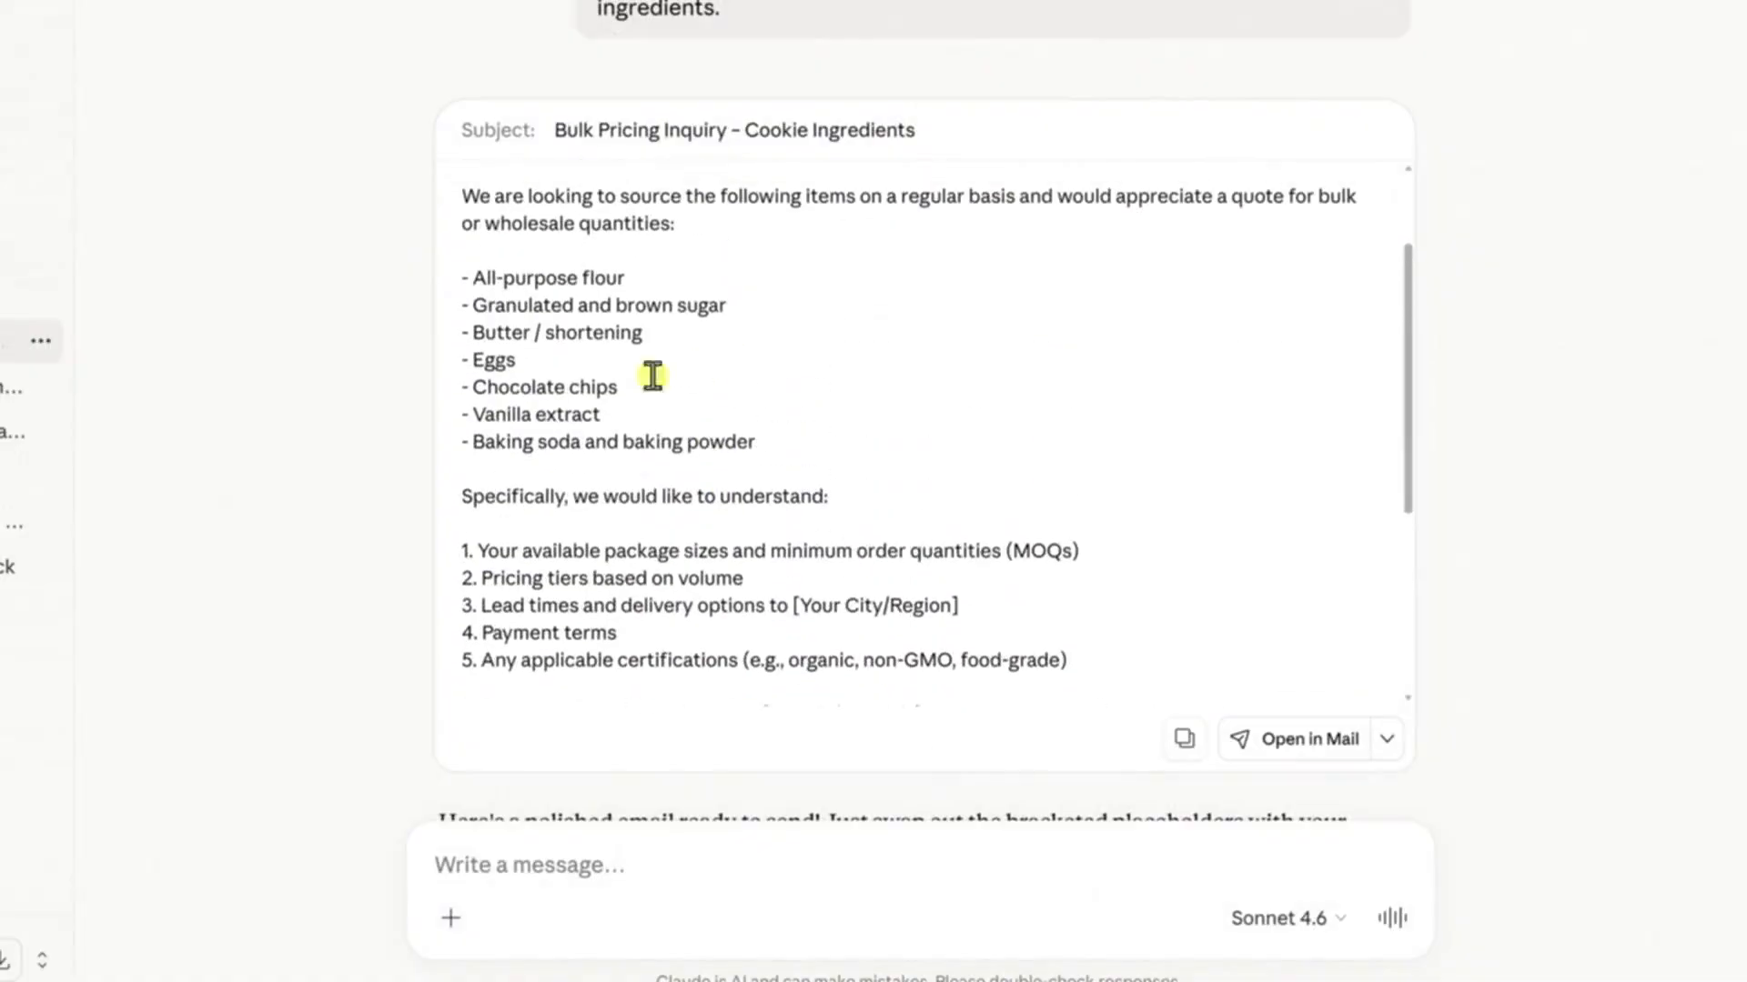
left_click_drag(505, 282, 920, 401)
left_click(822, 499)
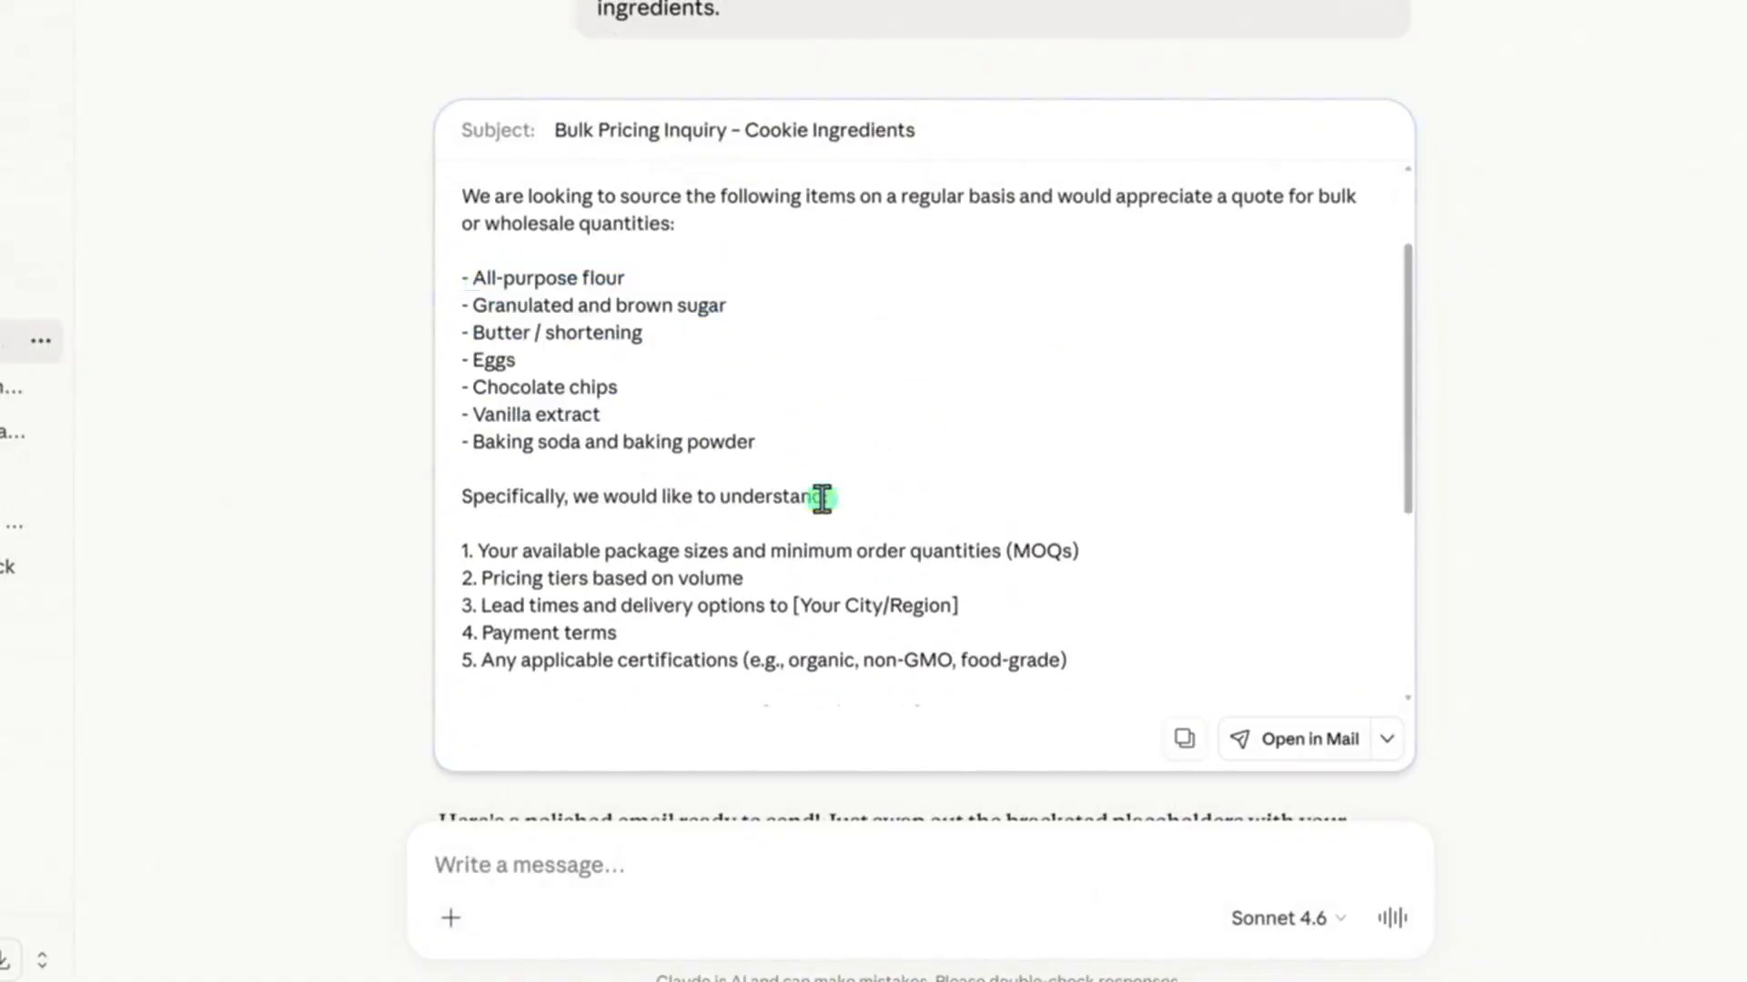
scroll(822, 498, "down", 2)
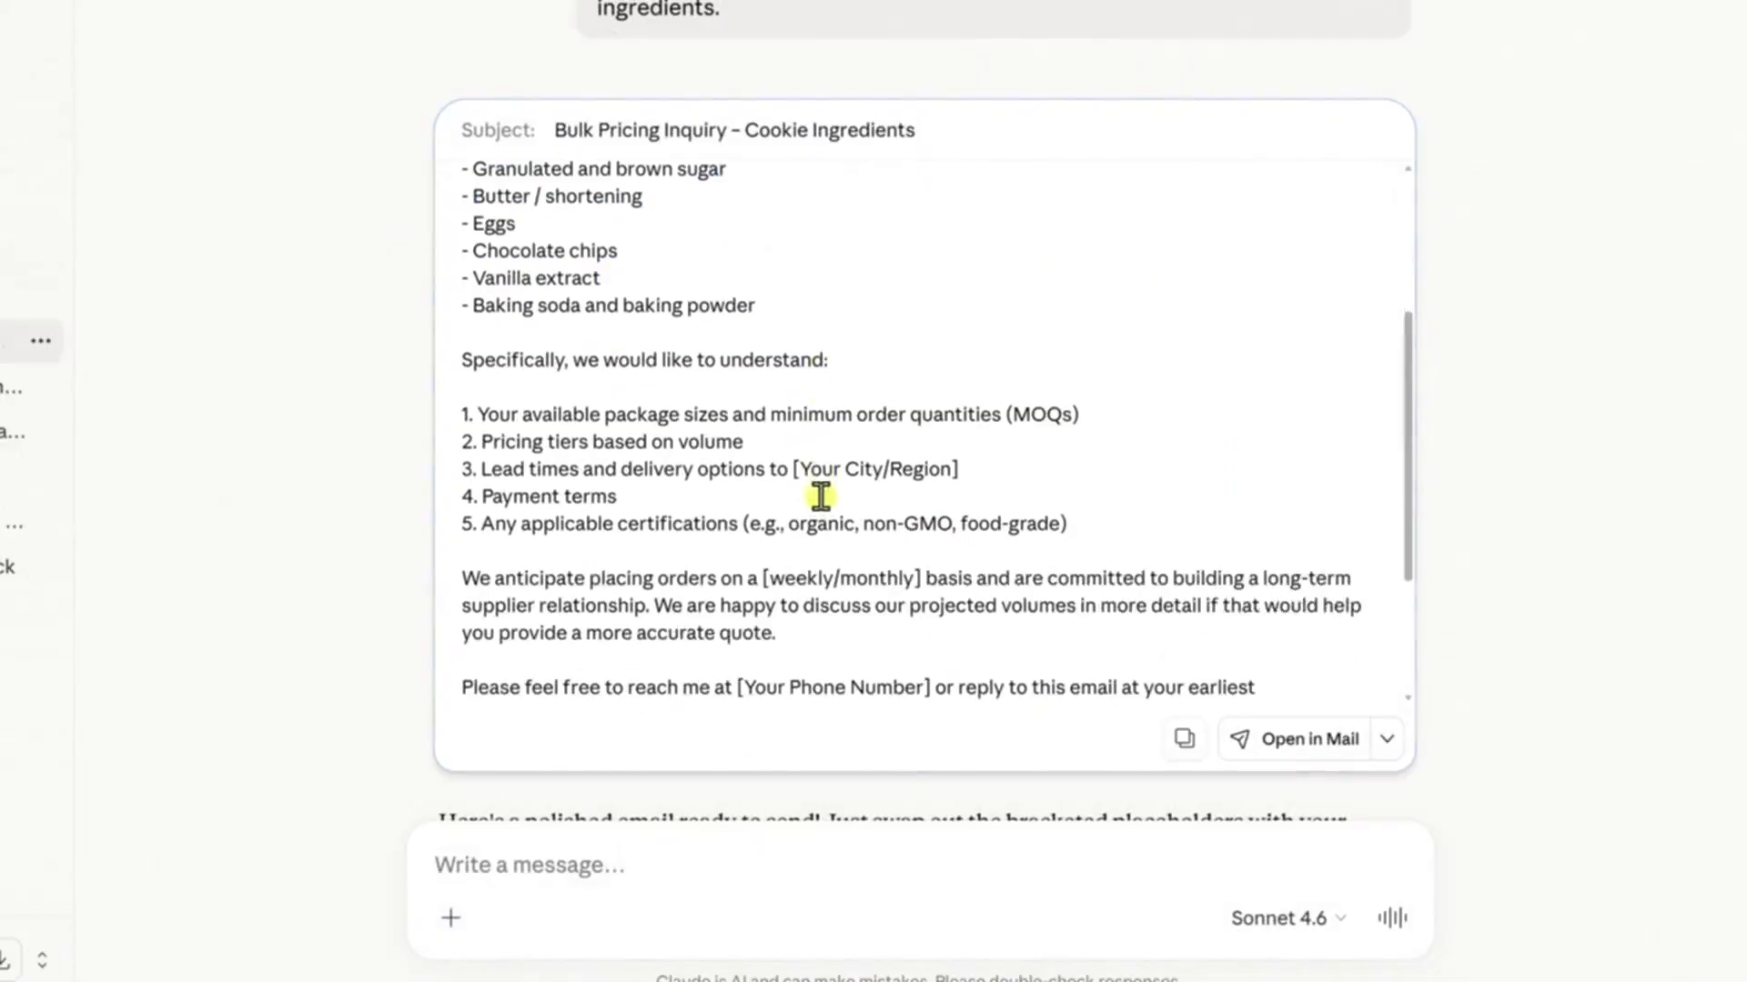
scroll(821, 496, "down", 2)
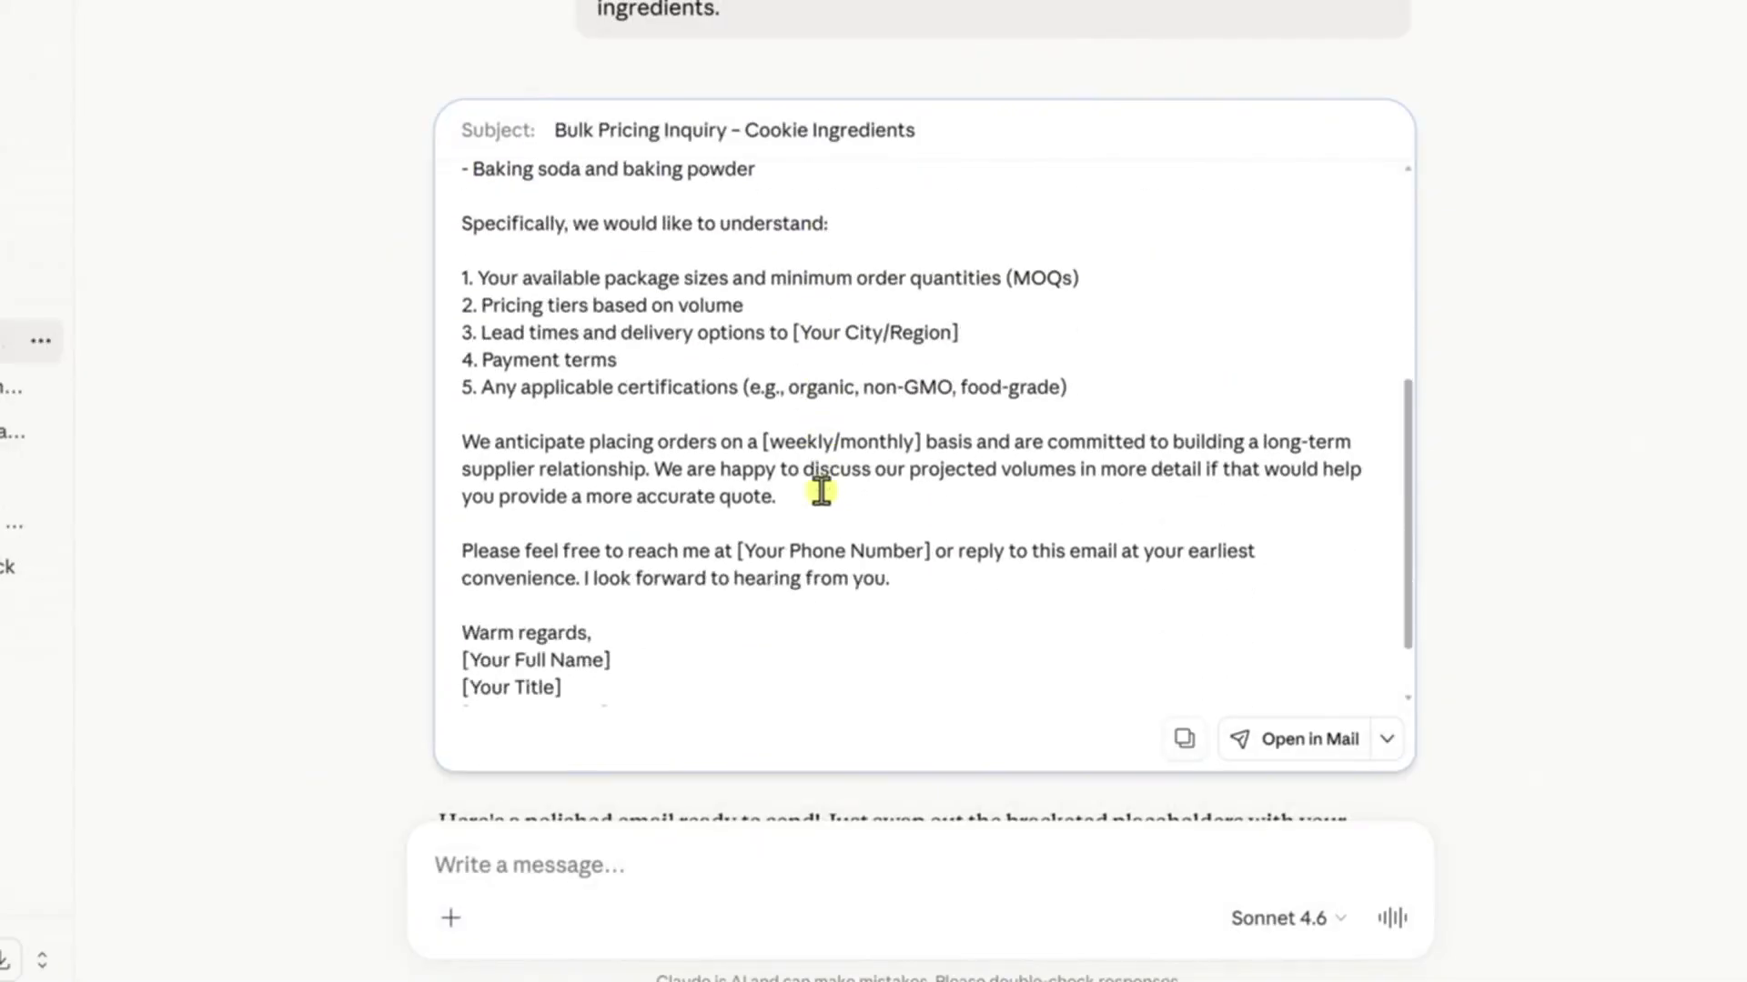
scroll(823, 487, "up", 2)
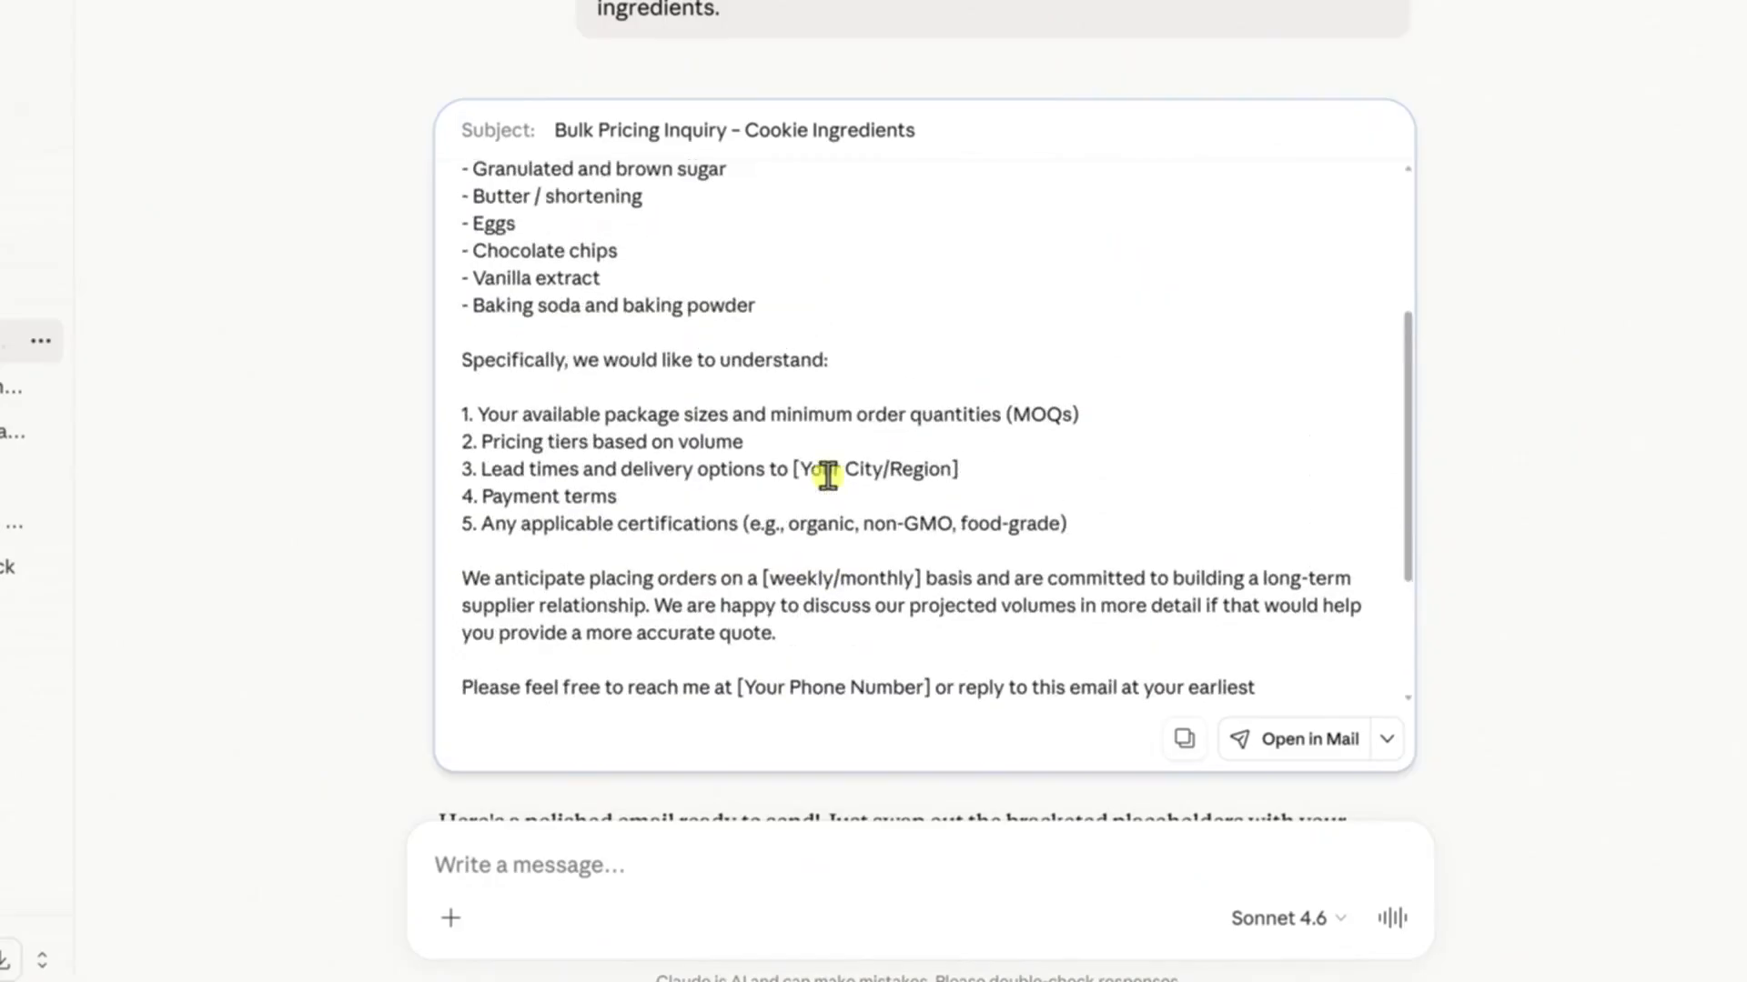
scroll(828, 476, "up", 2)
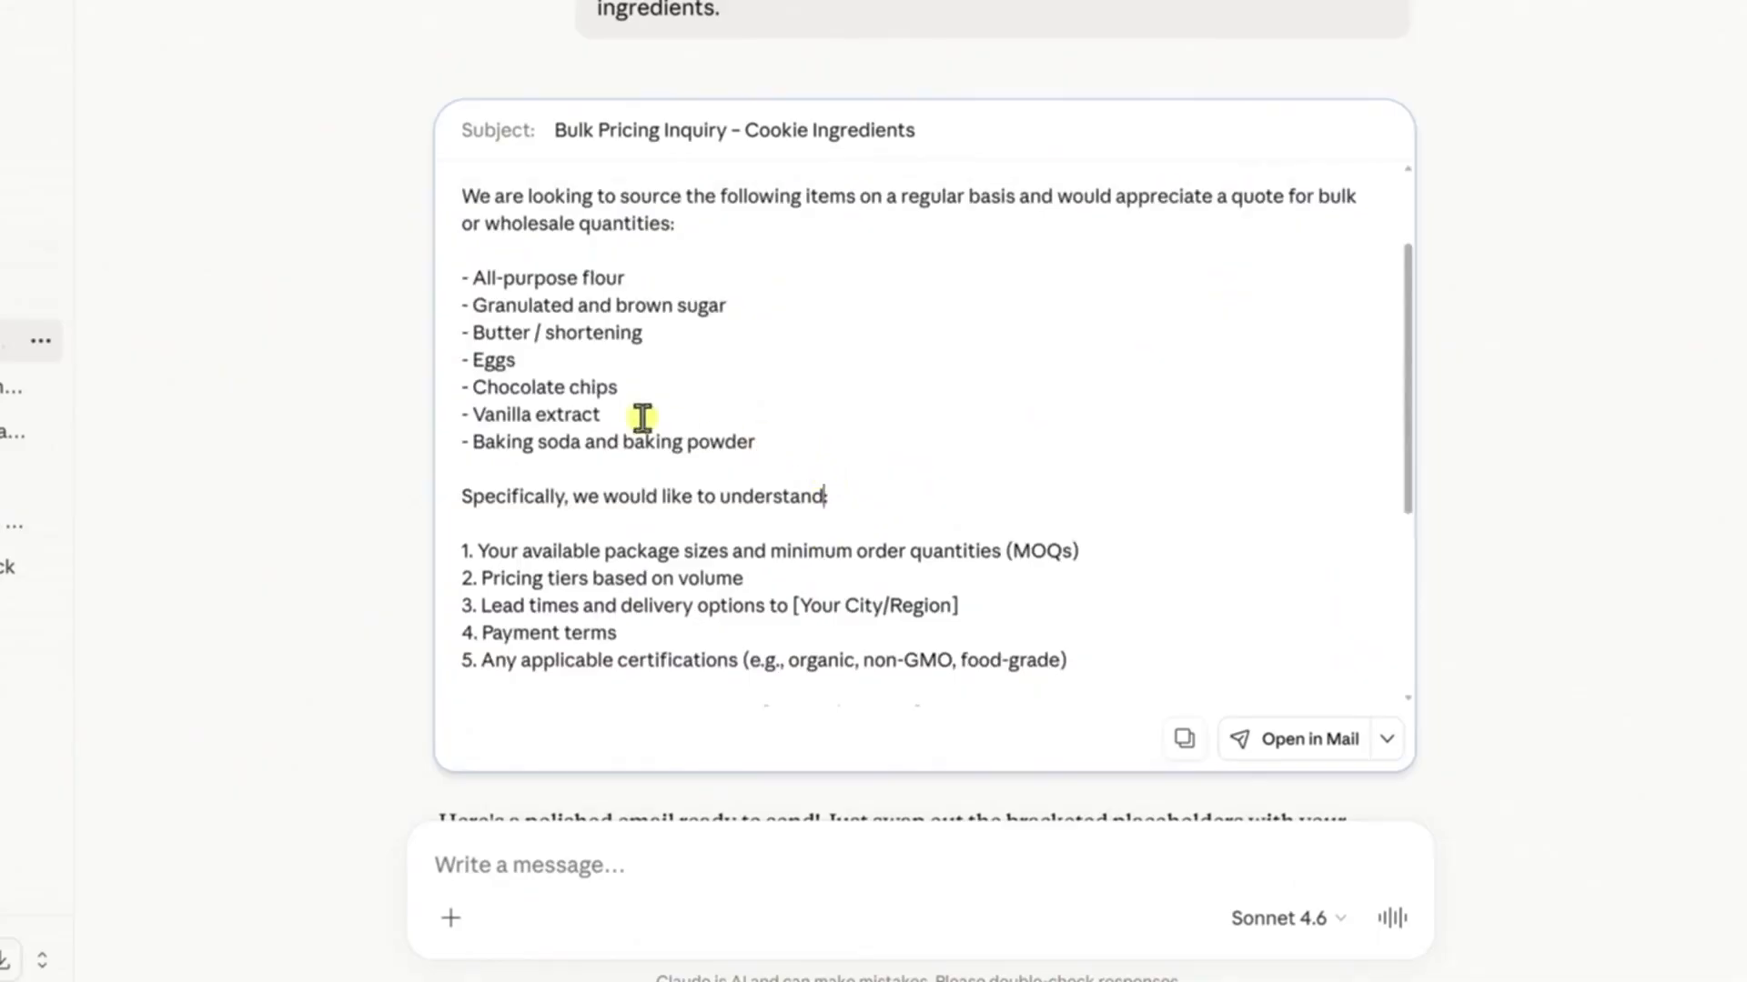
left_click_drag(468, 390, 716, 389)
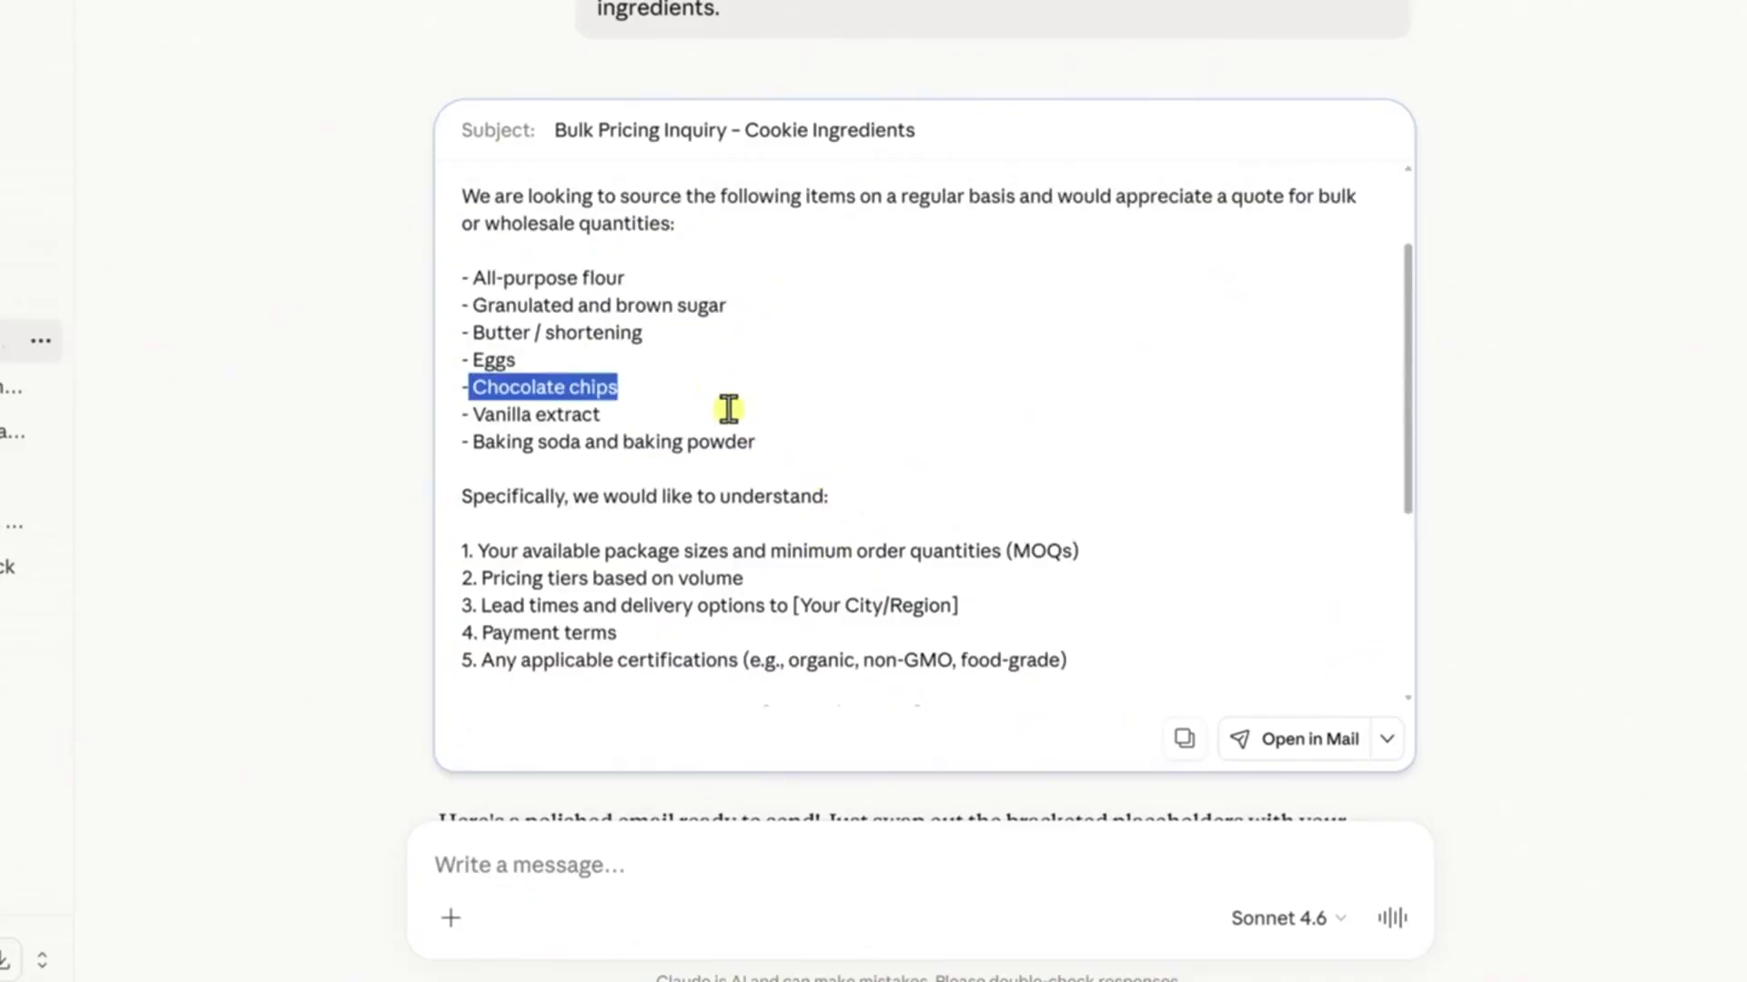
left_click(725, 406)
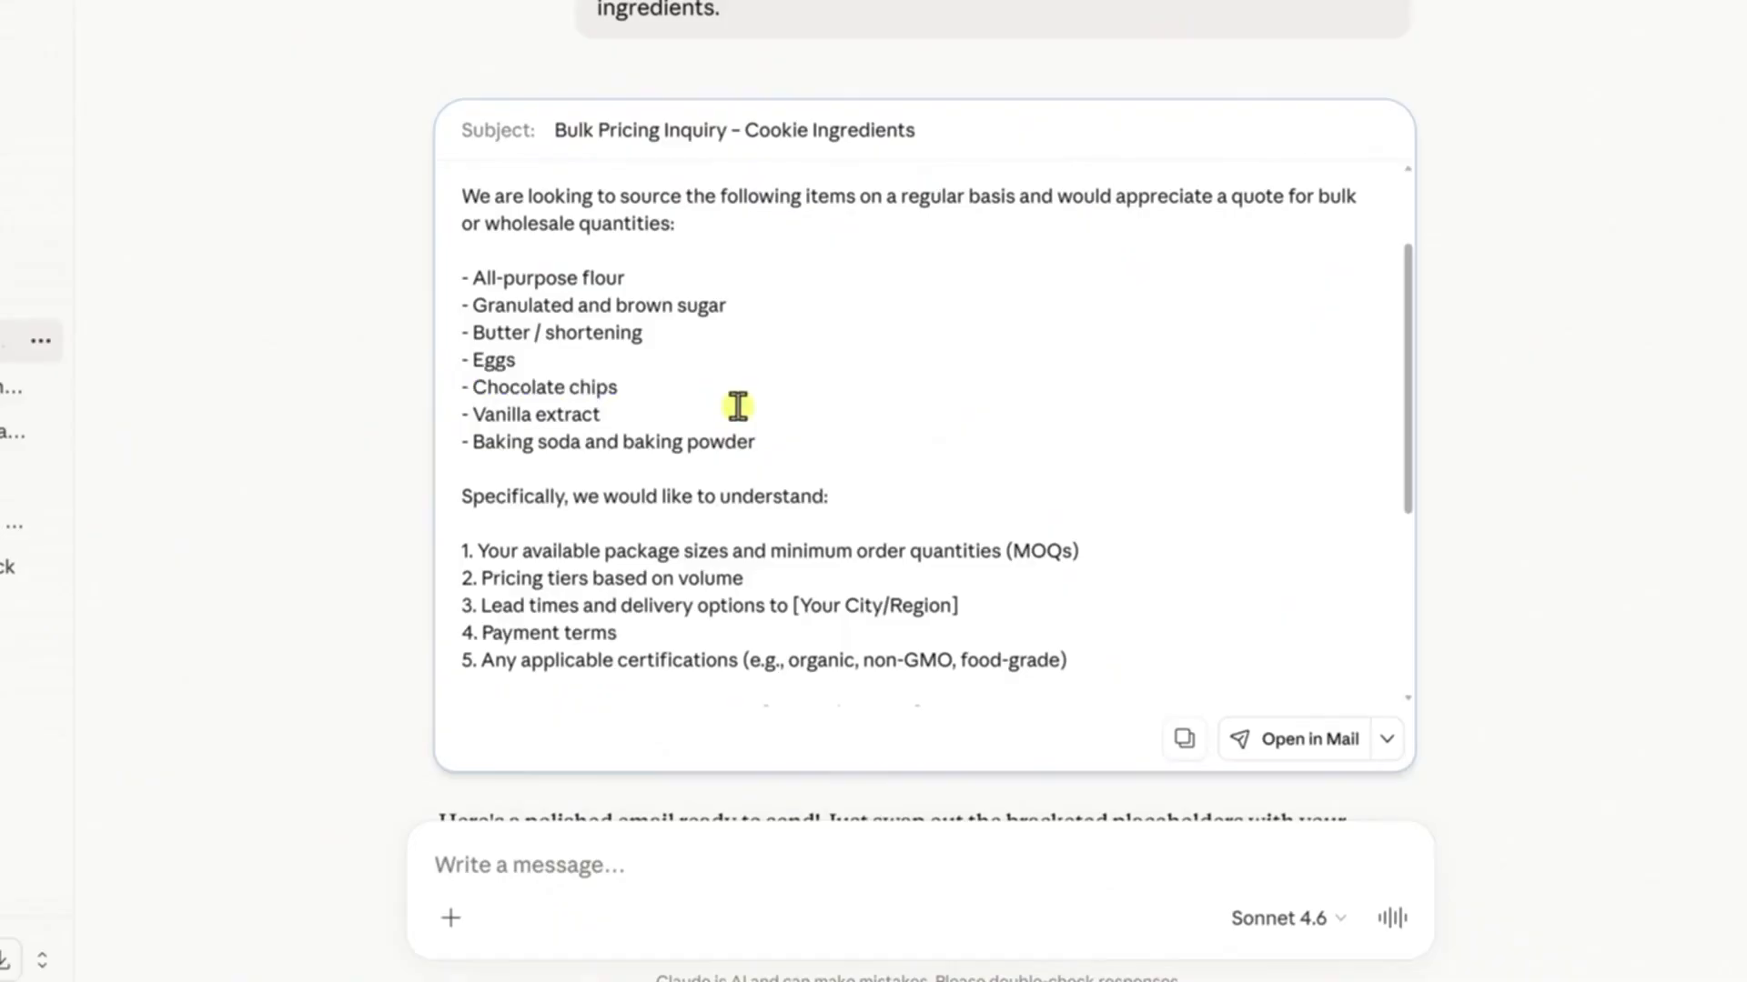
scroll(738, 406, "up", 3)
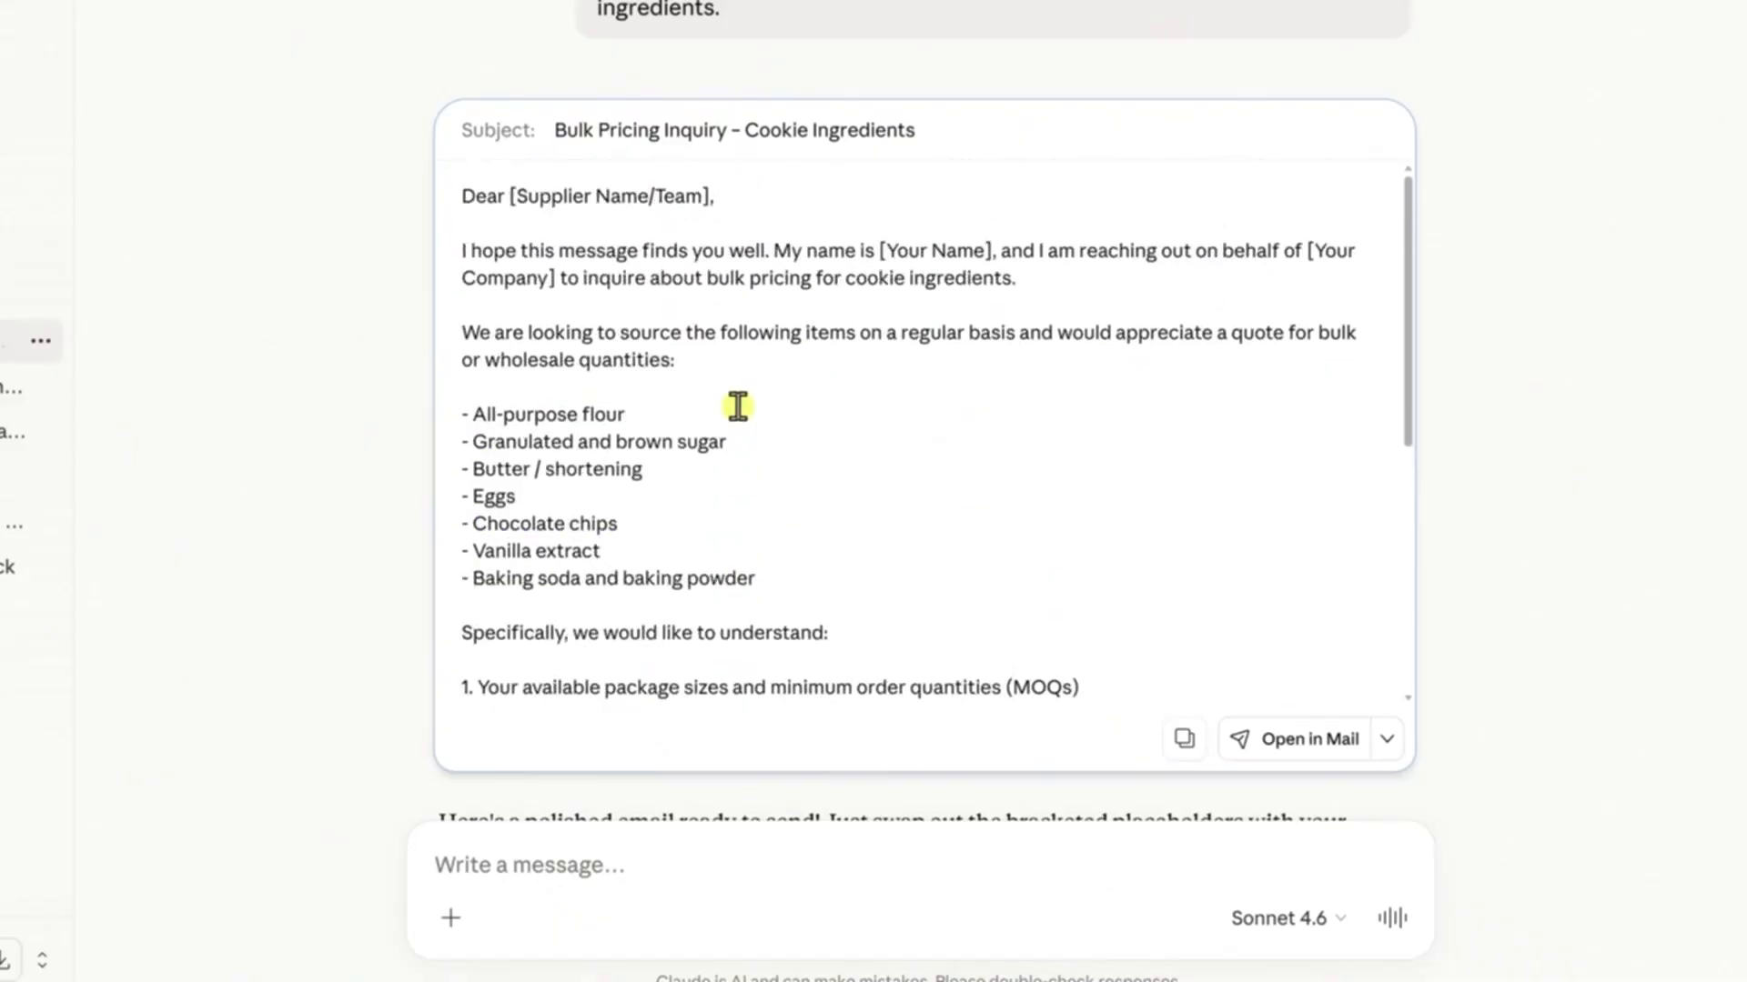
Send a follow-up asking to modify the email so it's for oatmeal raisin cookies instead
left_click(760, 868)
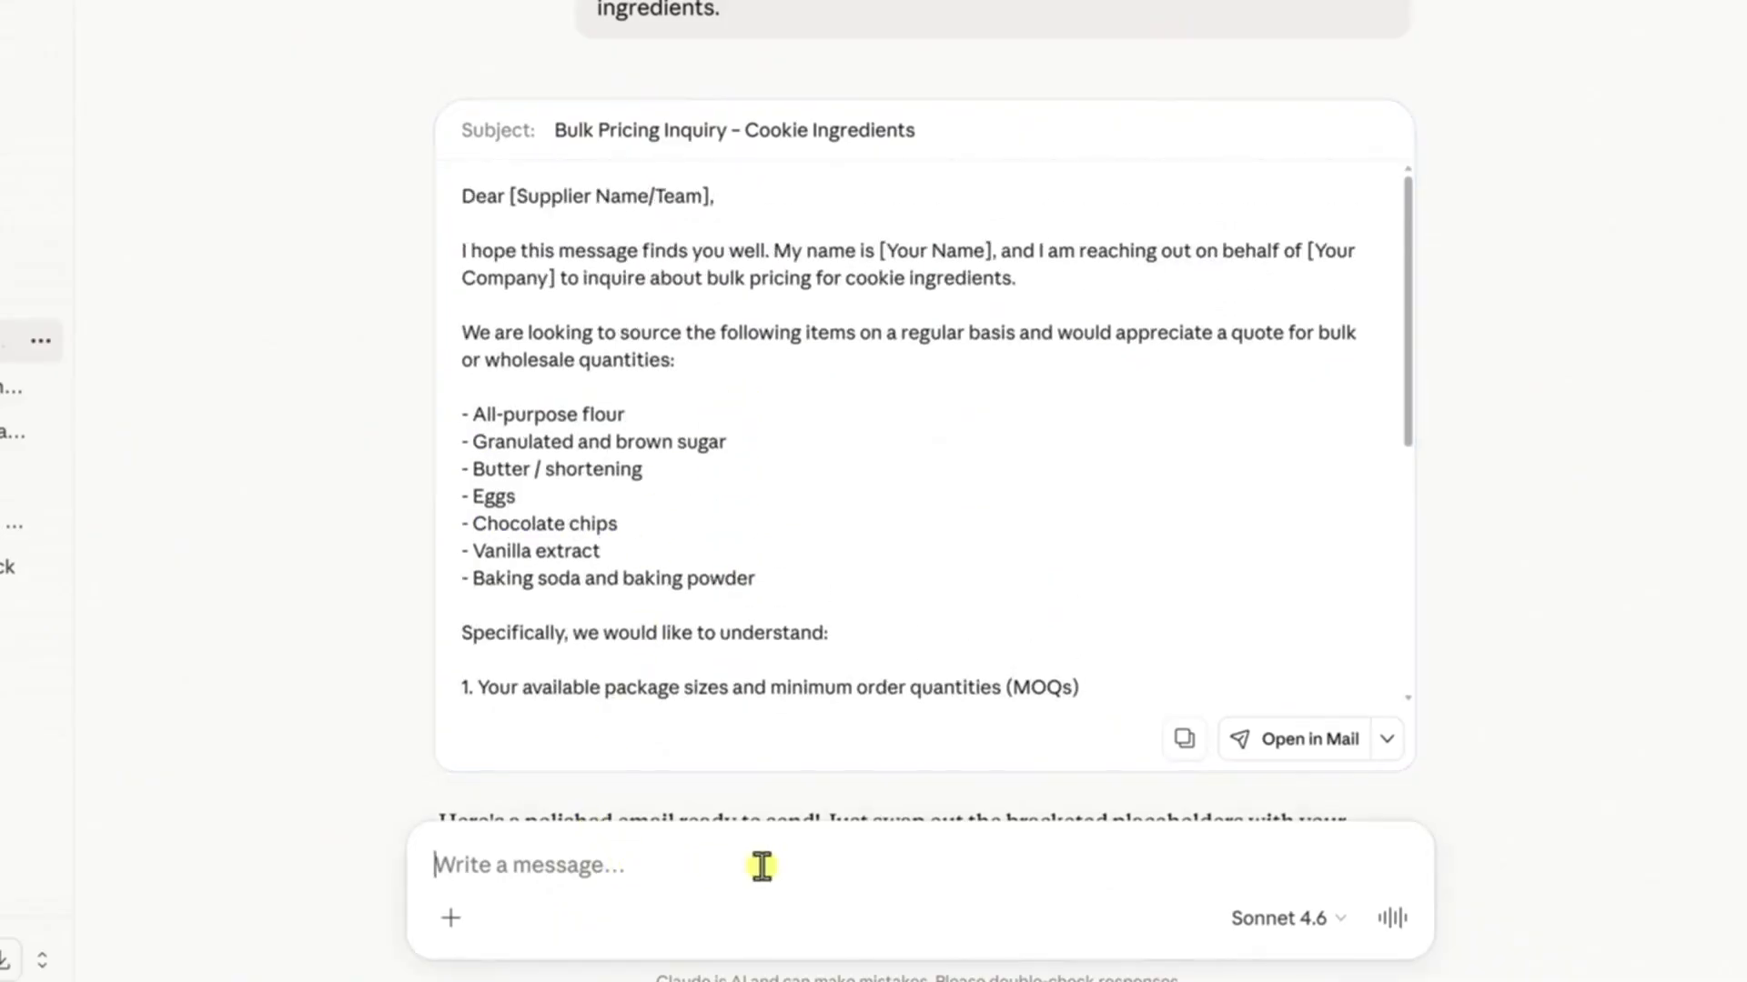
type("Modify this email so it’s for oatmeal raisin cookies instead.")
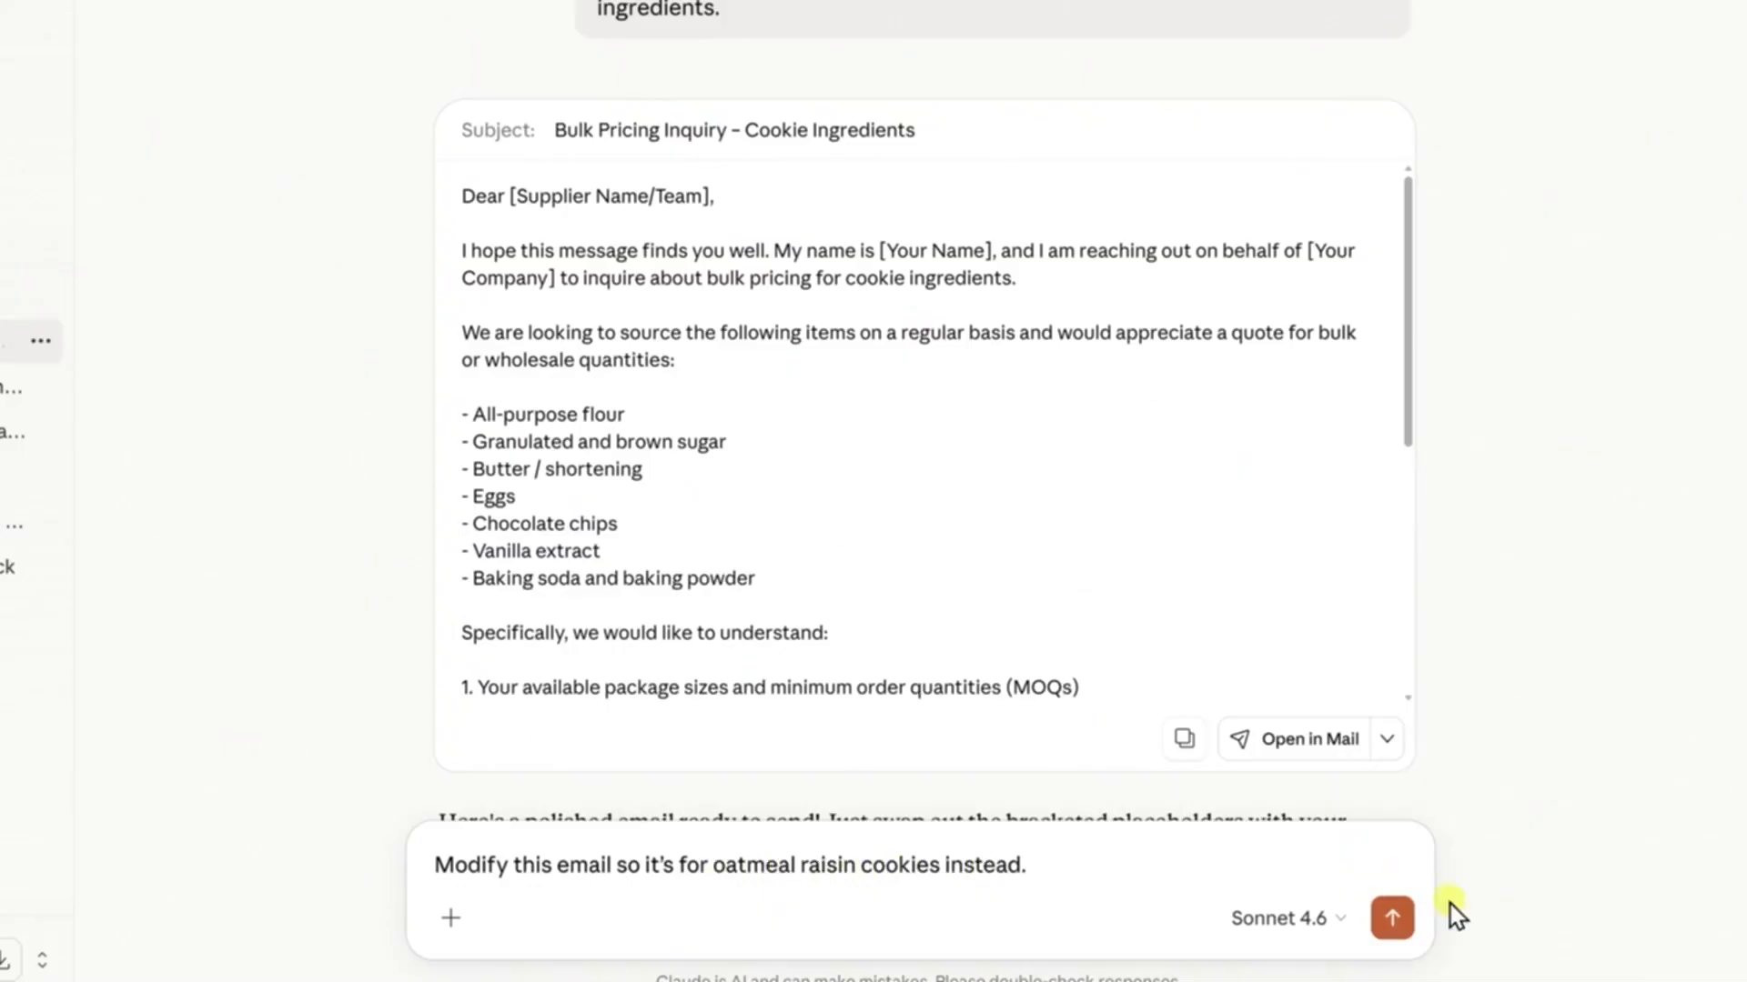
left_click(1392, 921)
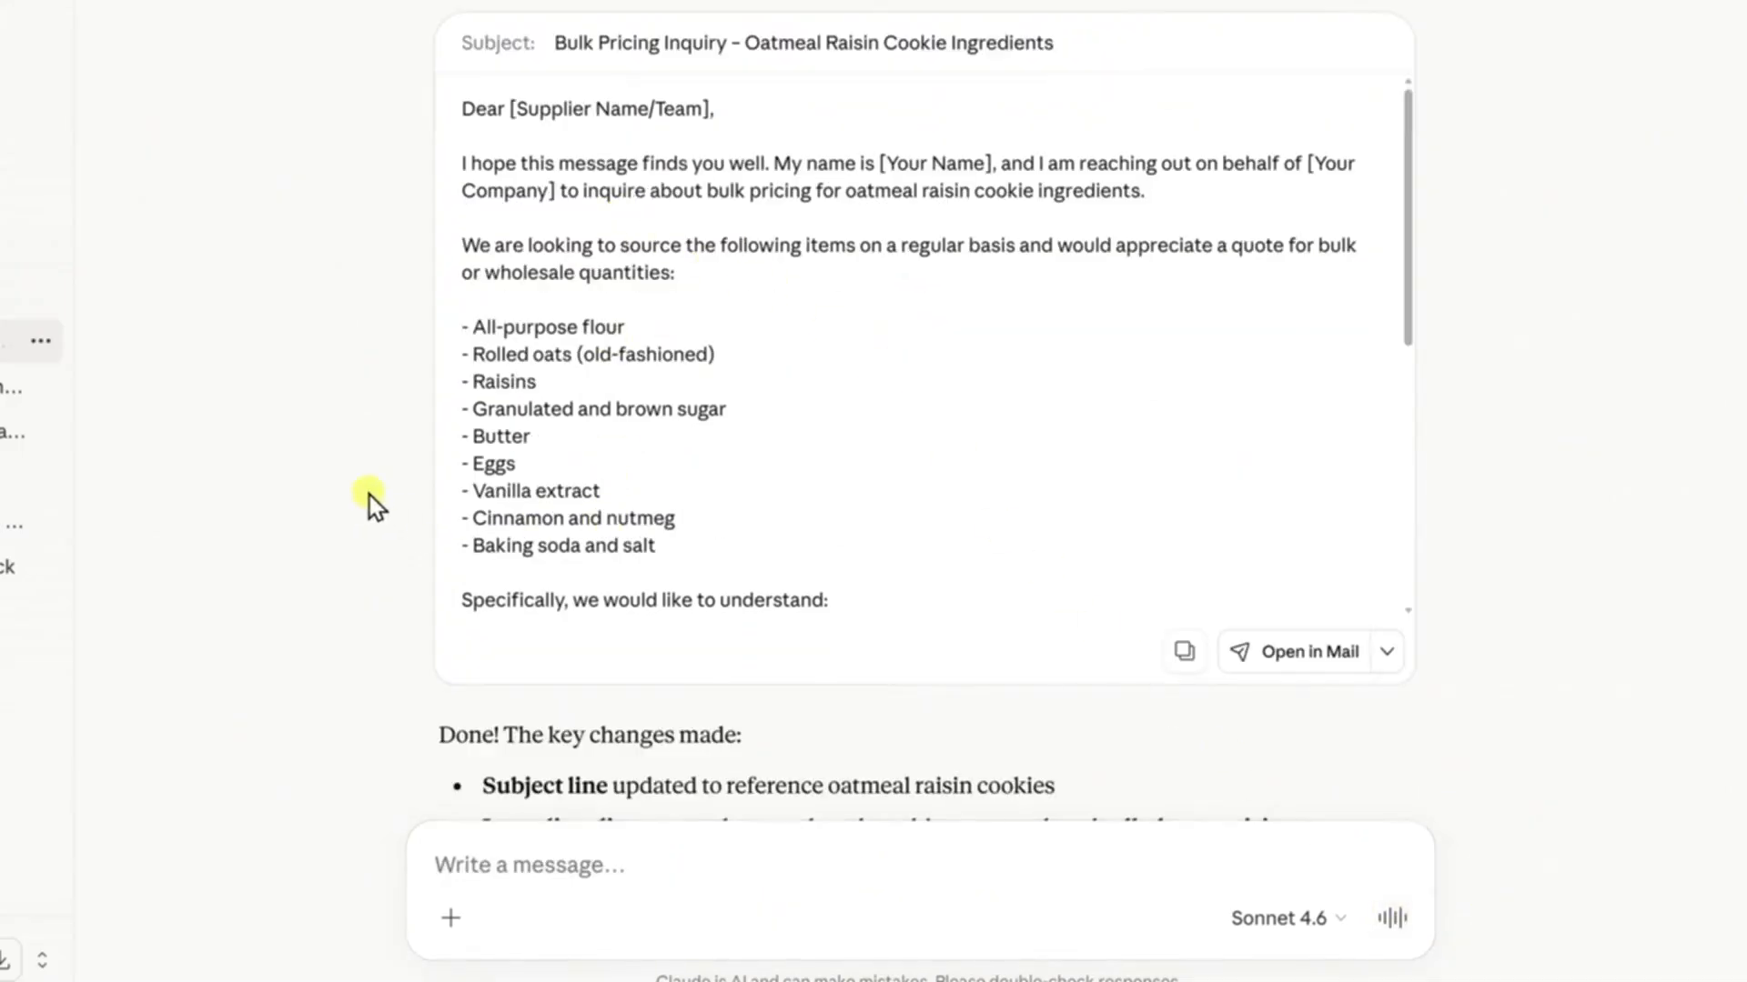
Replace the supplier placeholder in the revised email's greeting with ABC Cookie Supplies and copy the message
scroll(370, 495, "down", 3)
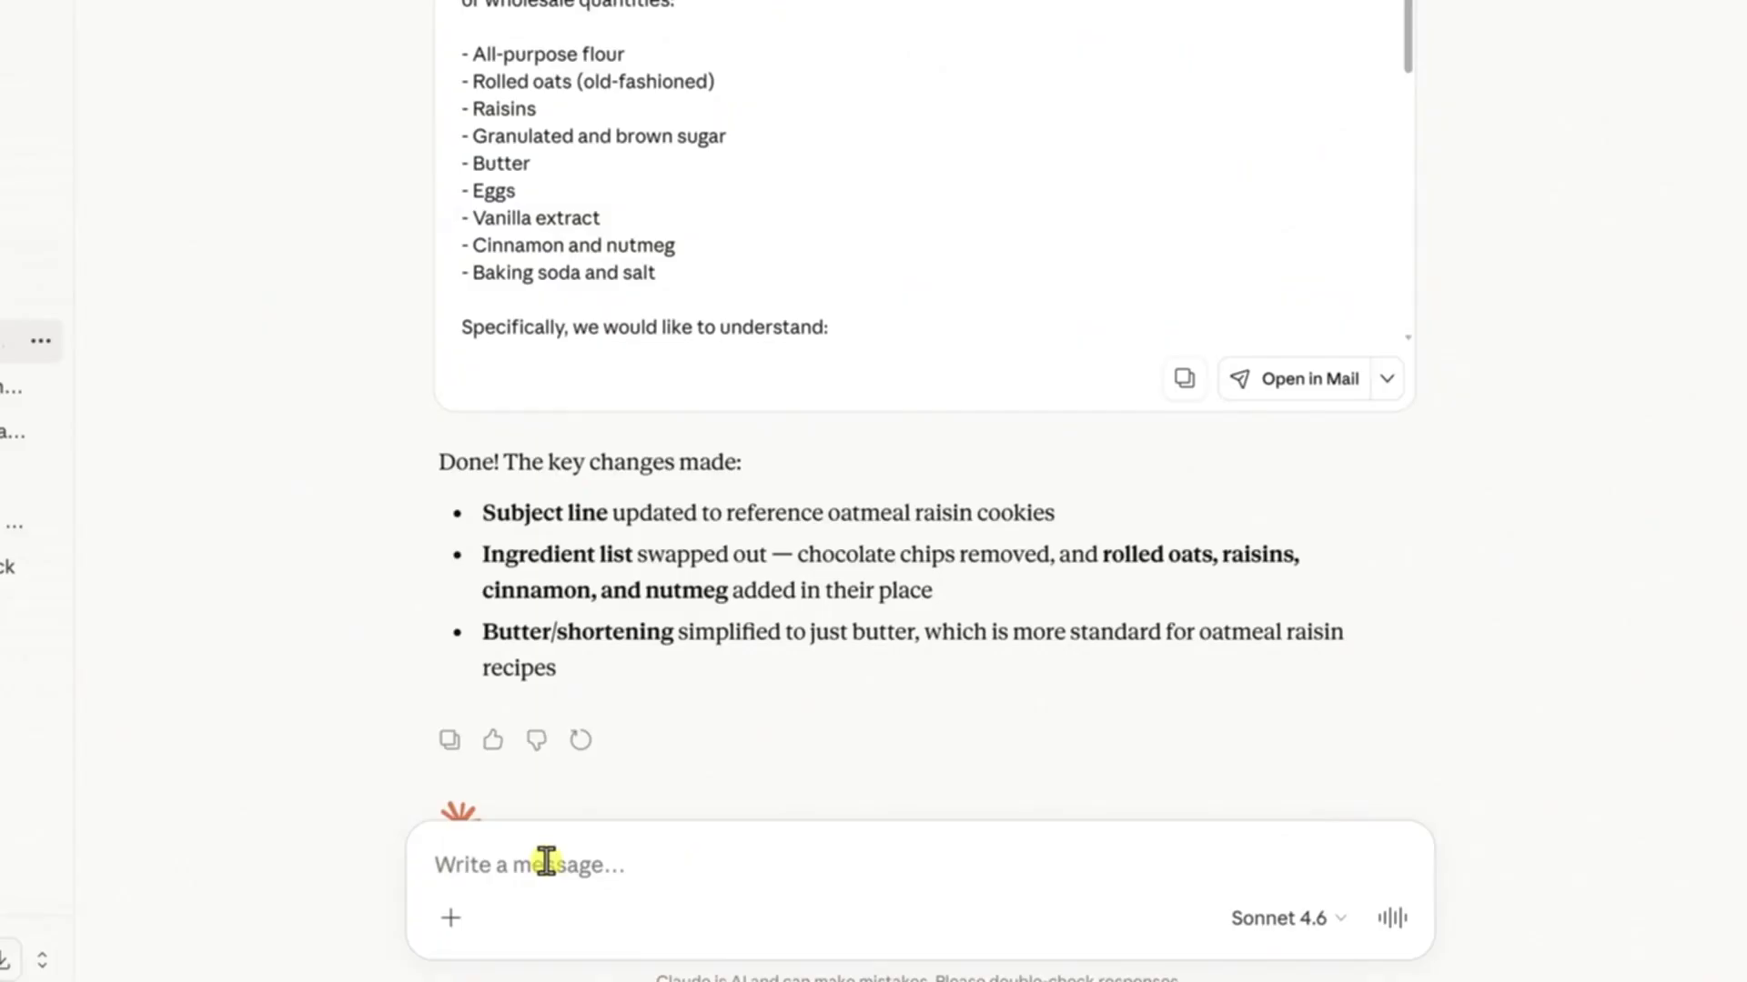
scroll(343, 448, "up", 3)
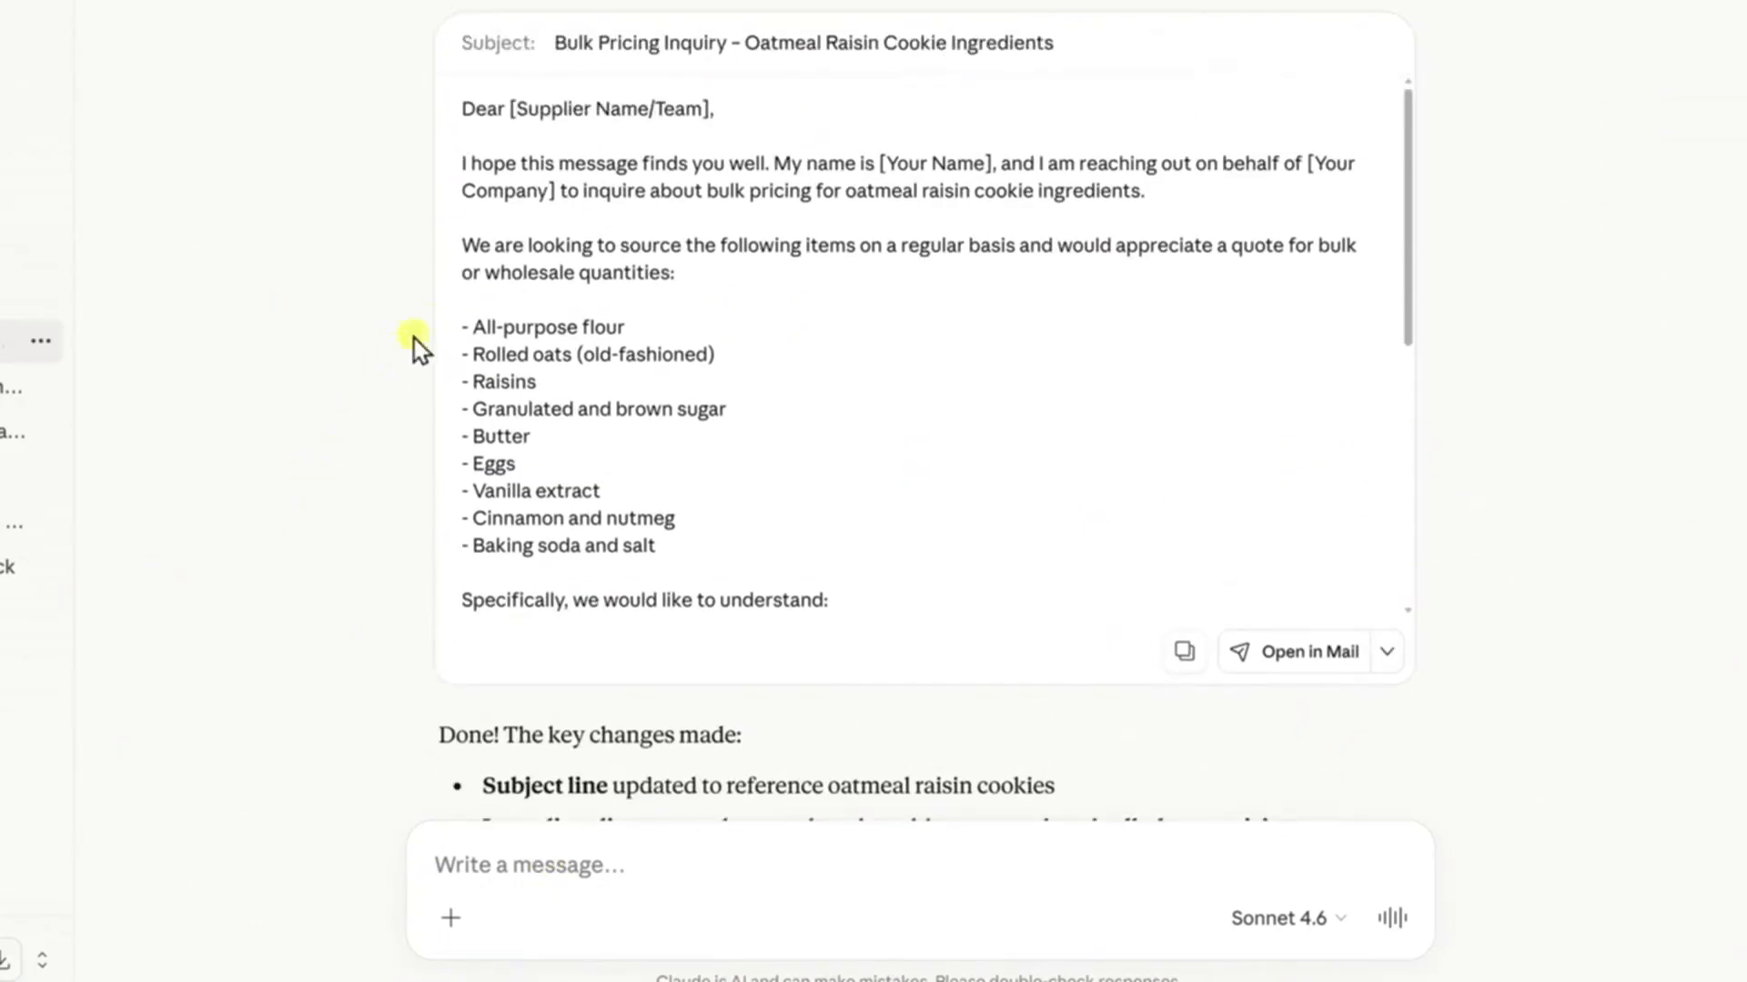
left_click_drag(508, 108, 706, 113)
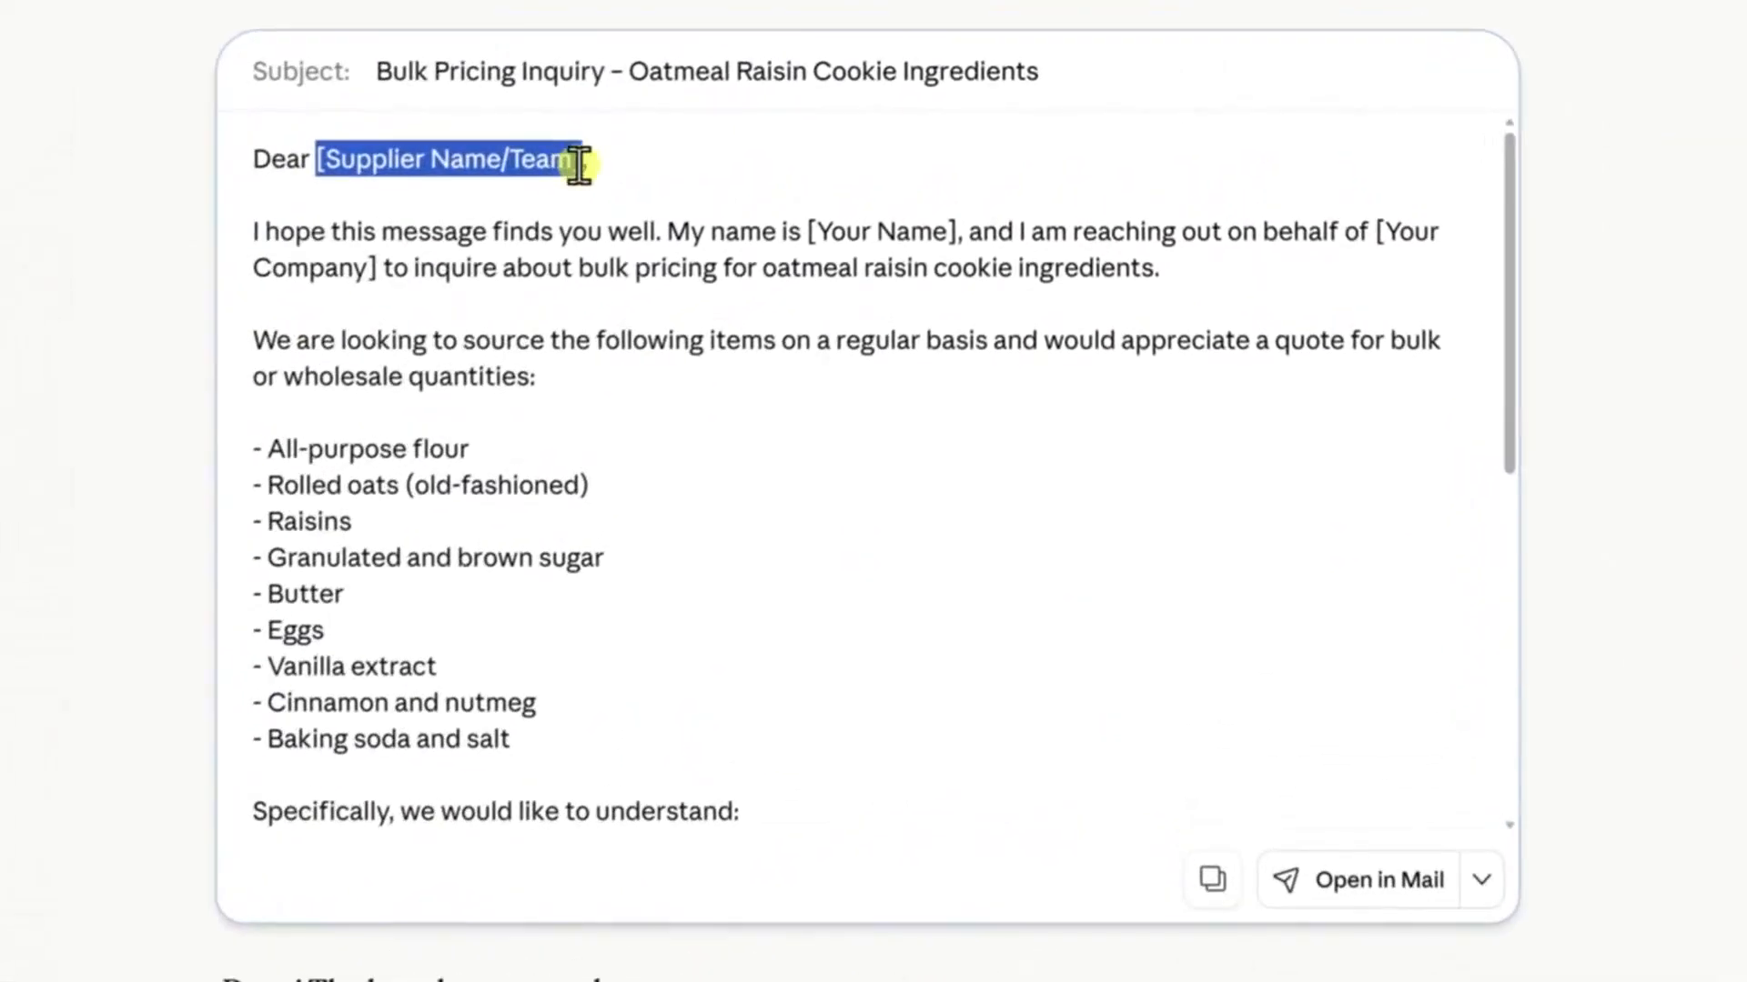
type("ABC Cookie Supplies")
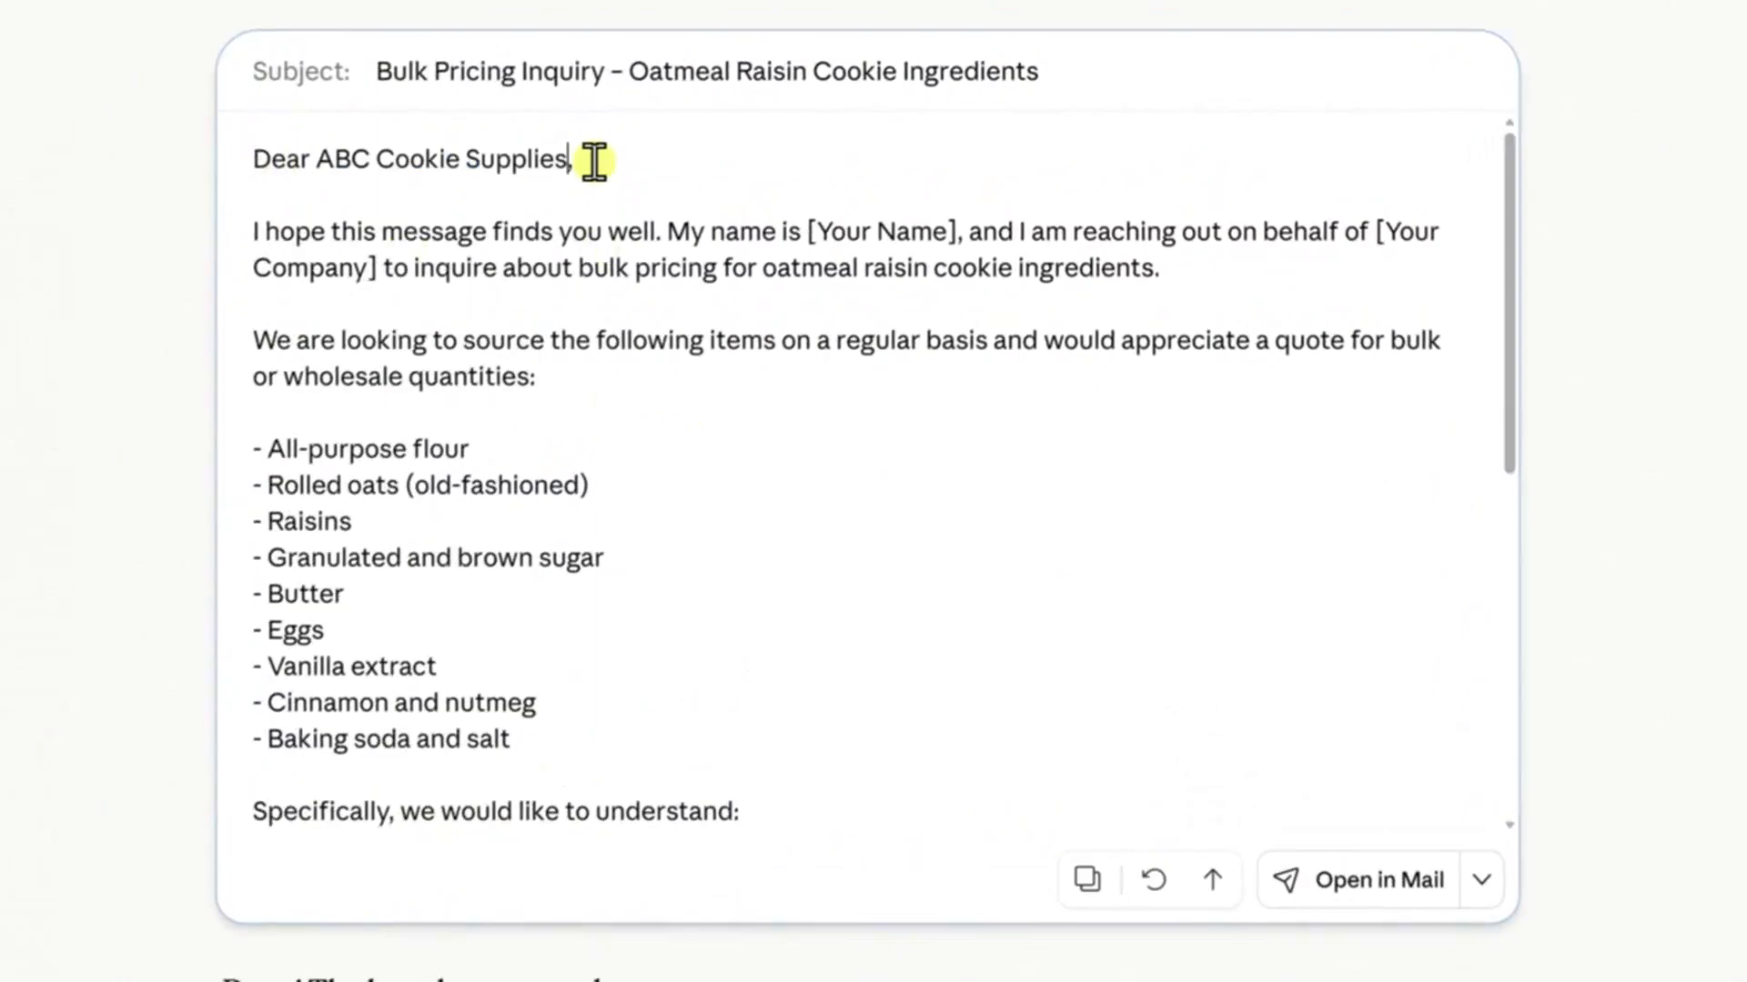
left_click(1085, 883)
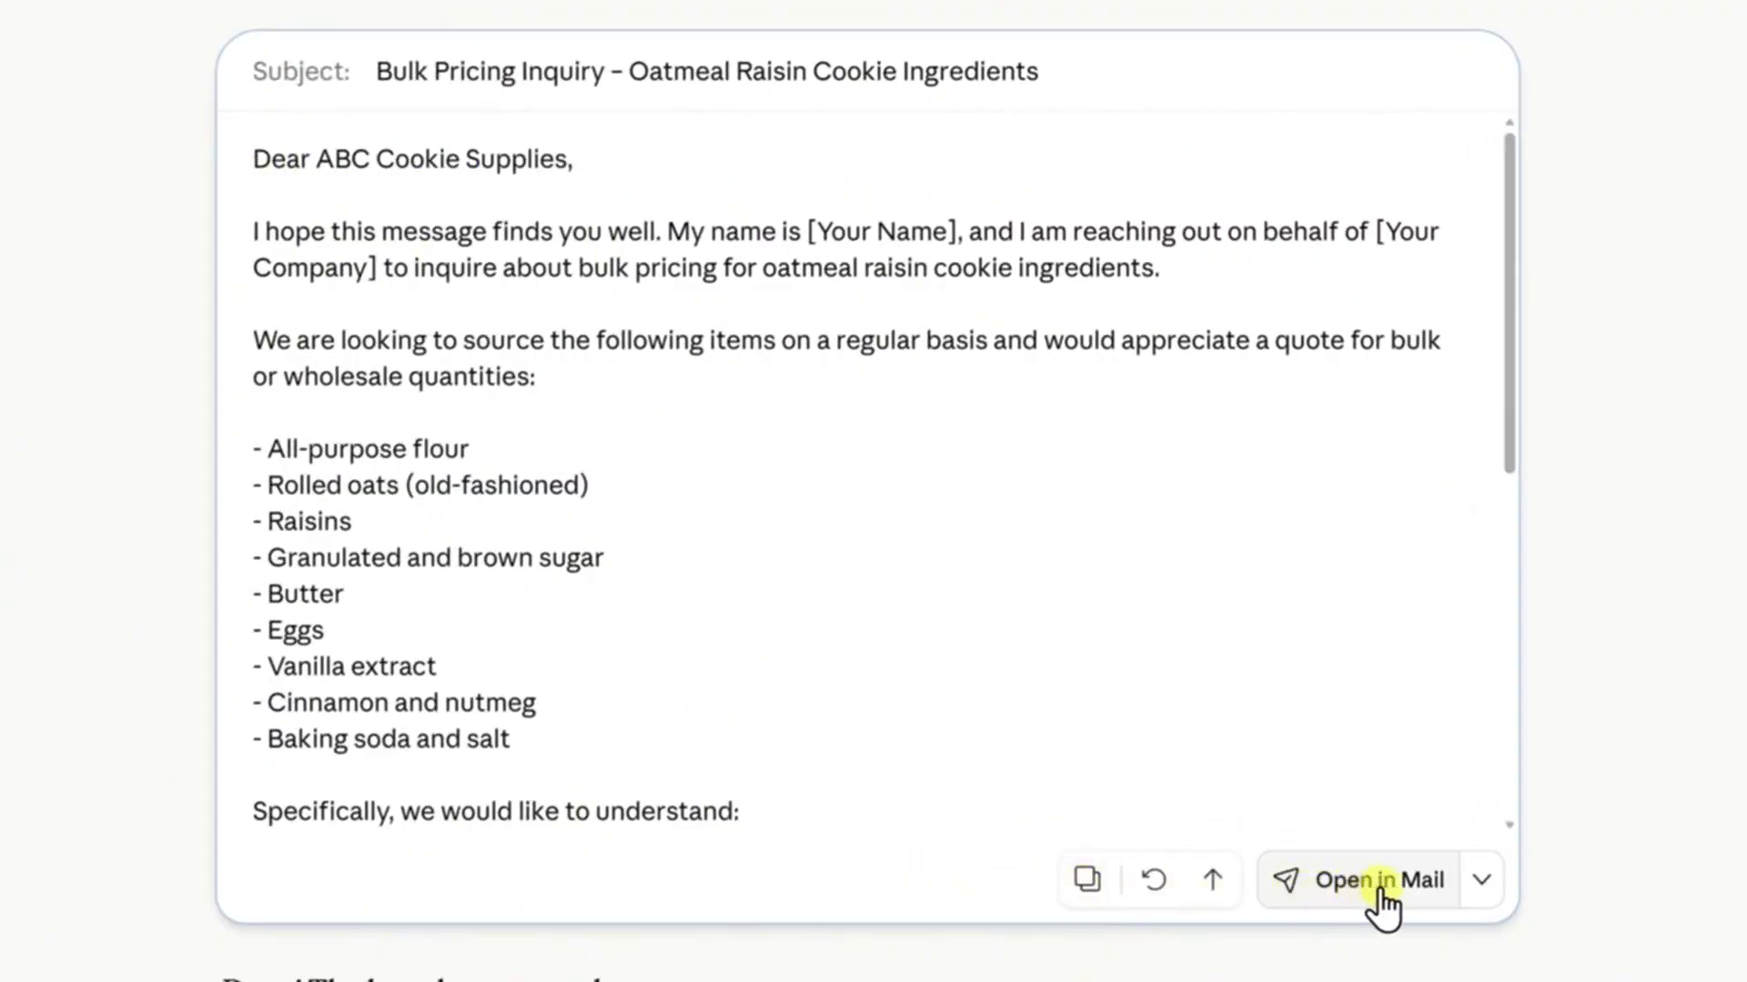
left_click(1473, 899)
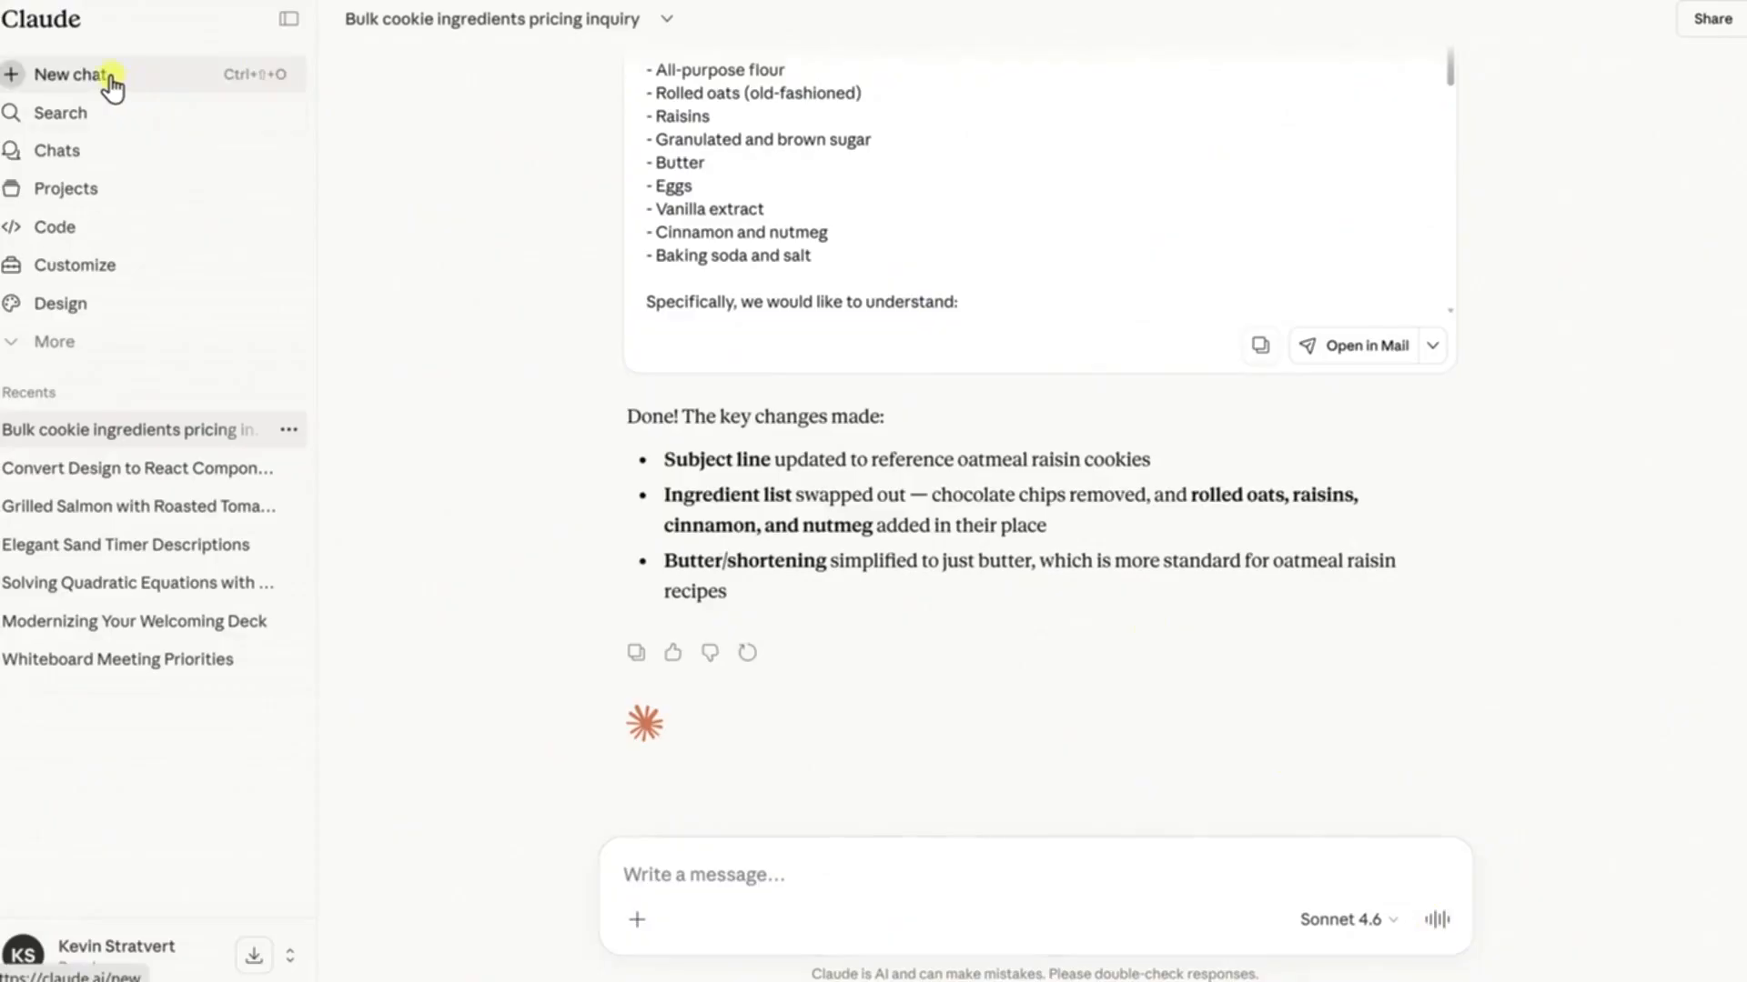
Start a new chat and attach the PDF sales performance report to the message
left_click(246, 84)
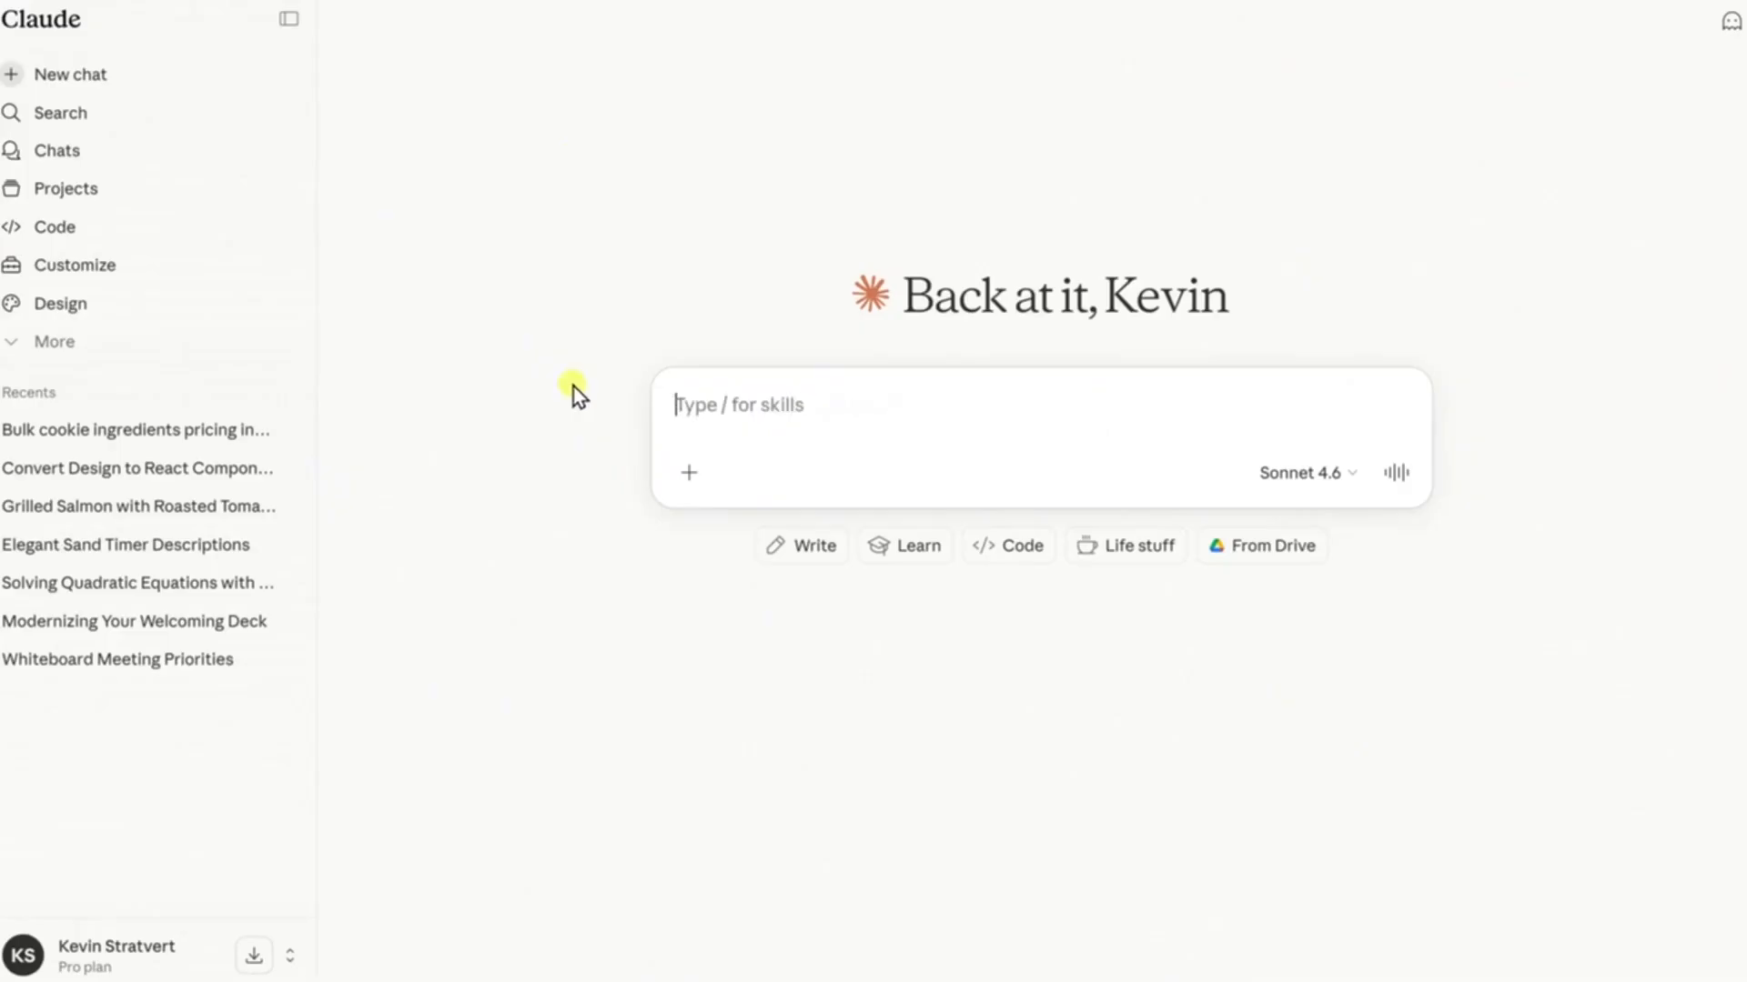
left_click(688, 472)
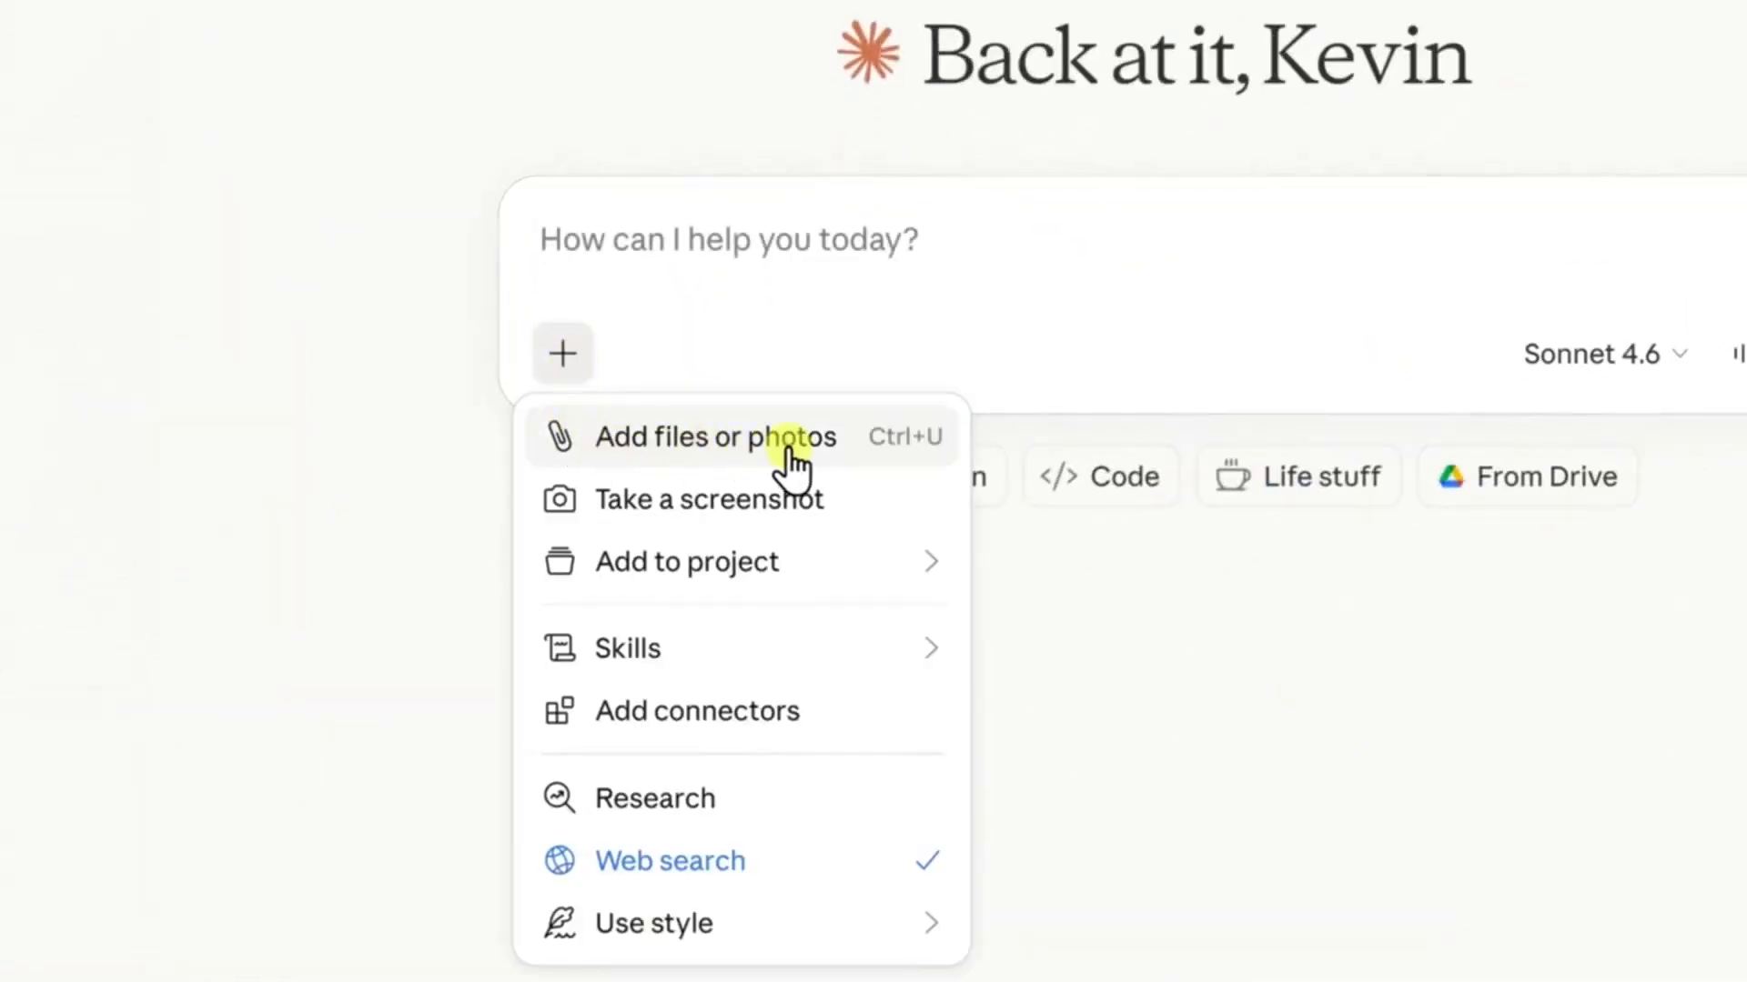
left_click(344, 238)
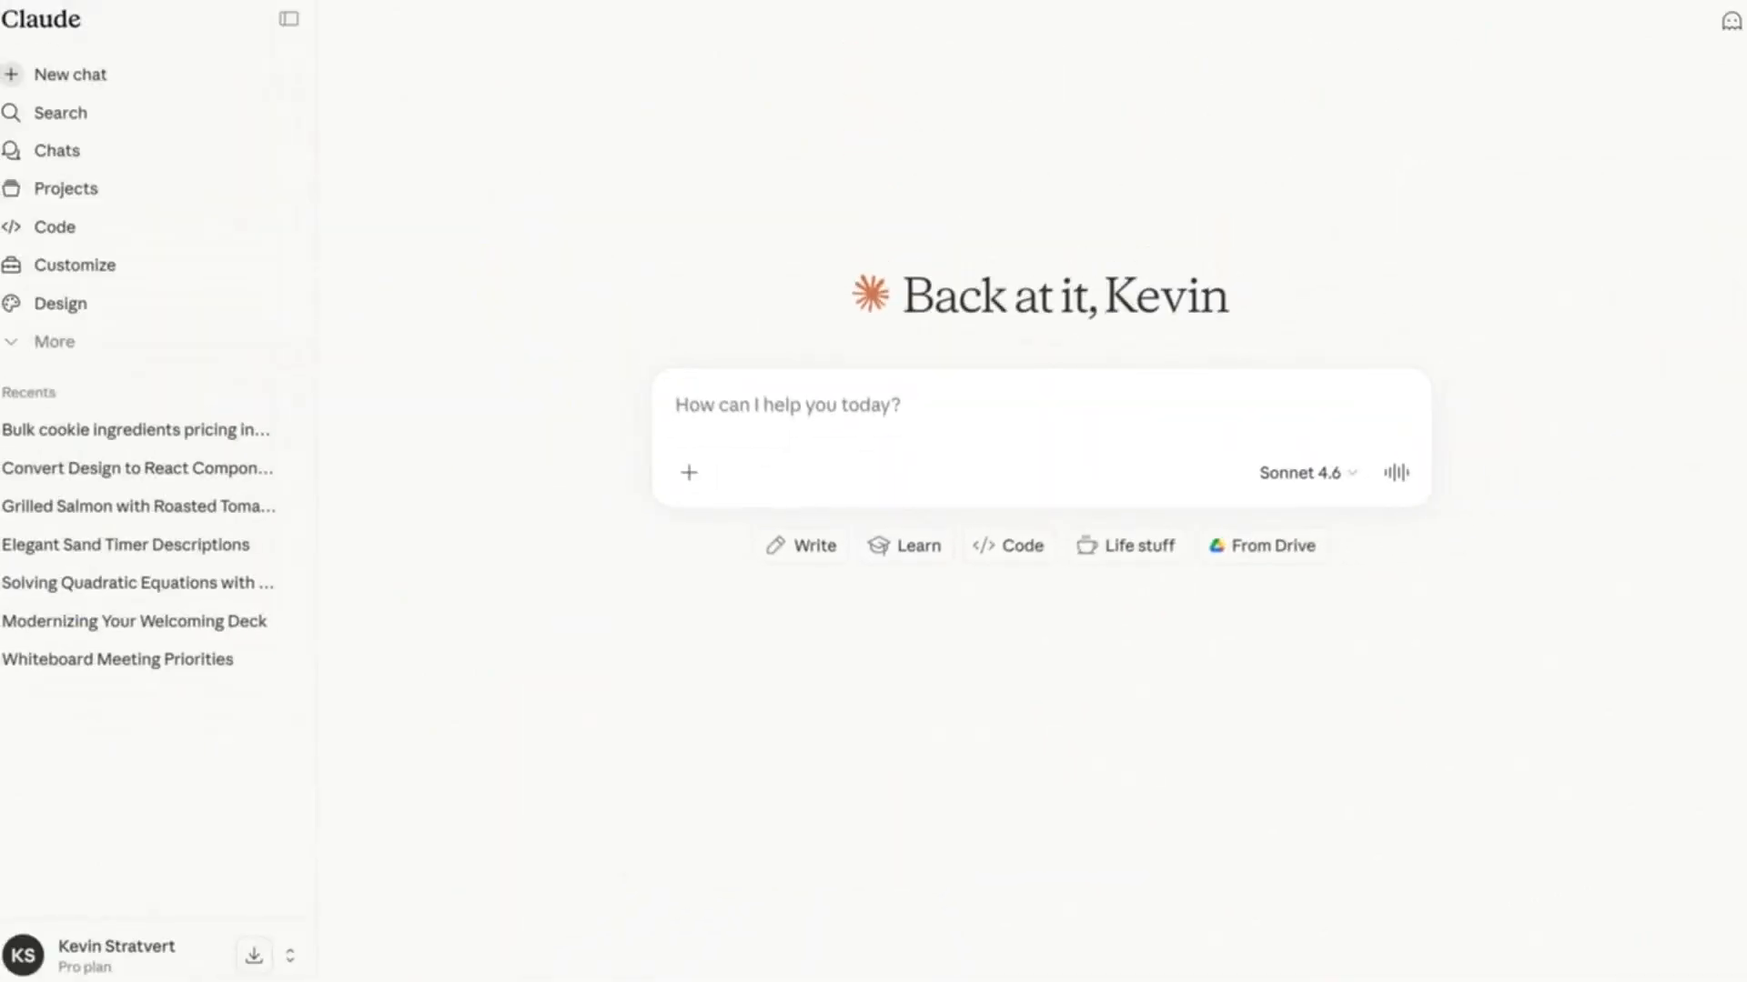
left_click_drag(721, 616, 832, 520)
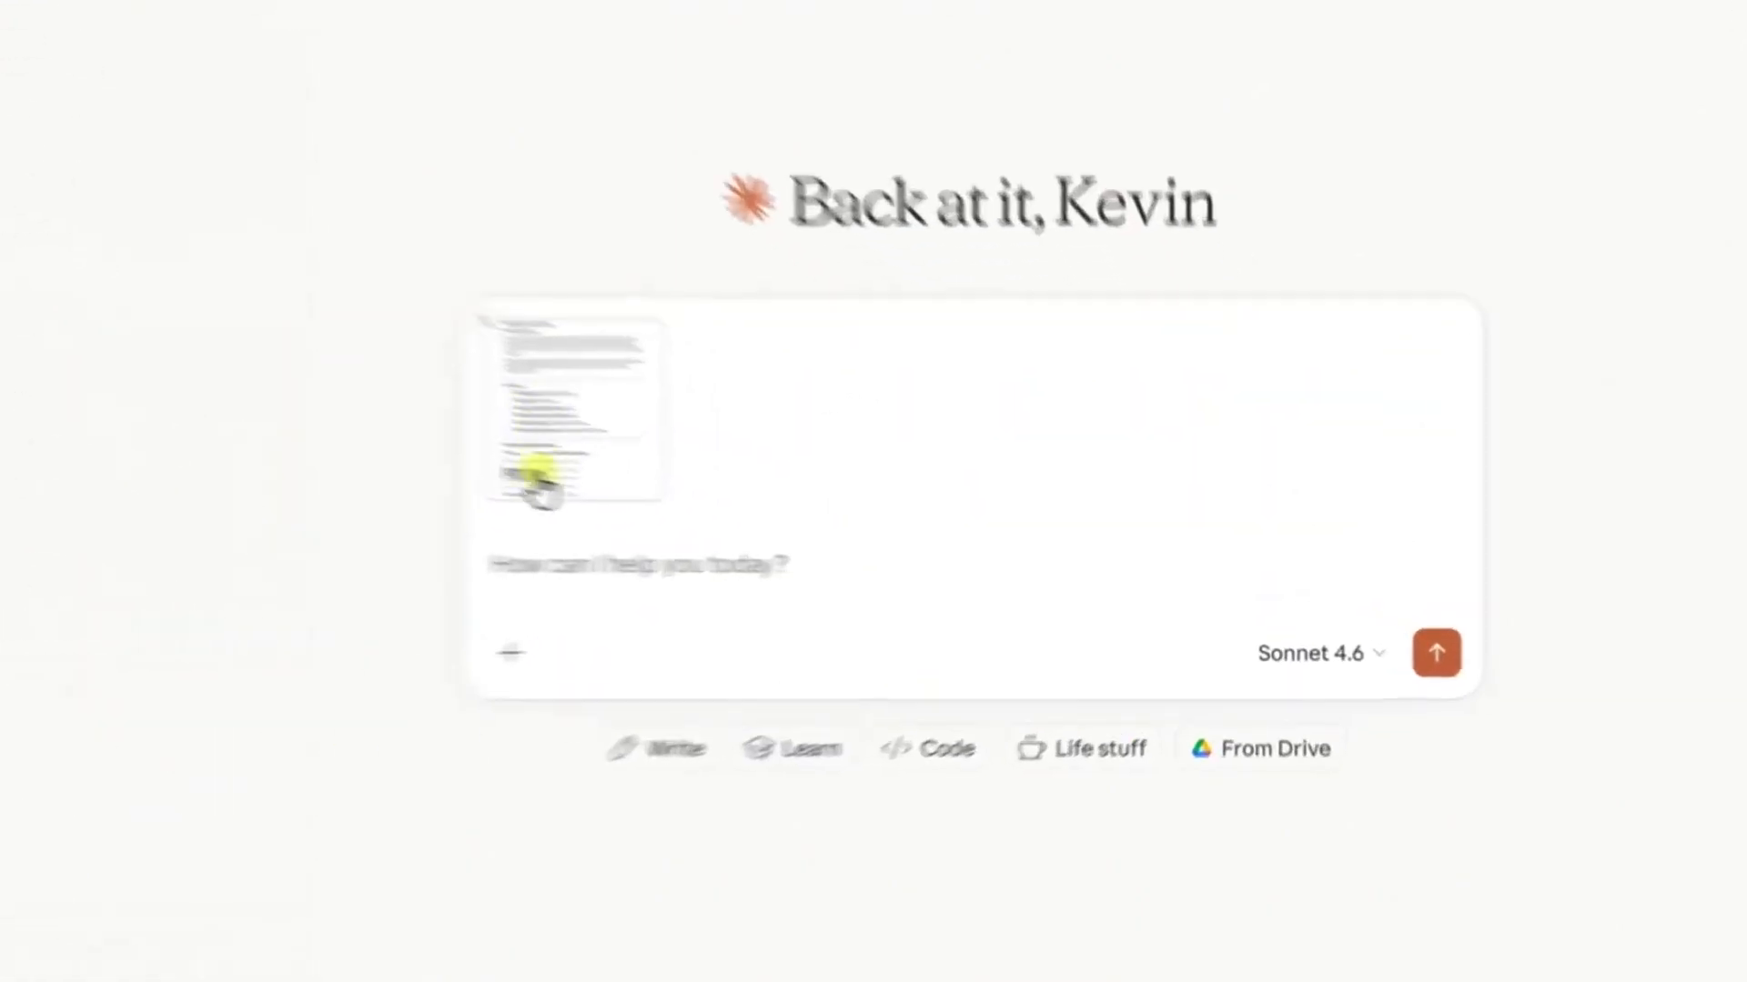
Send the prompt "Summarize this and give me the key takeaways." with the attached report and read the response
left_click(512, 562)
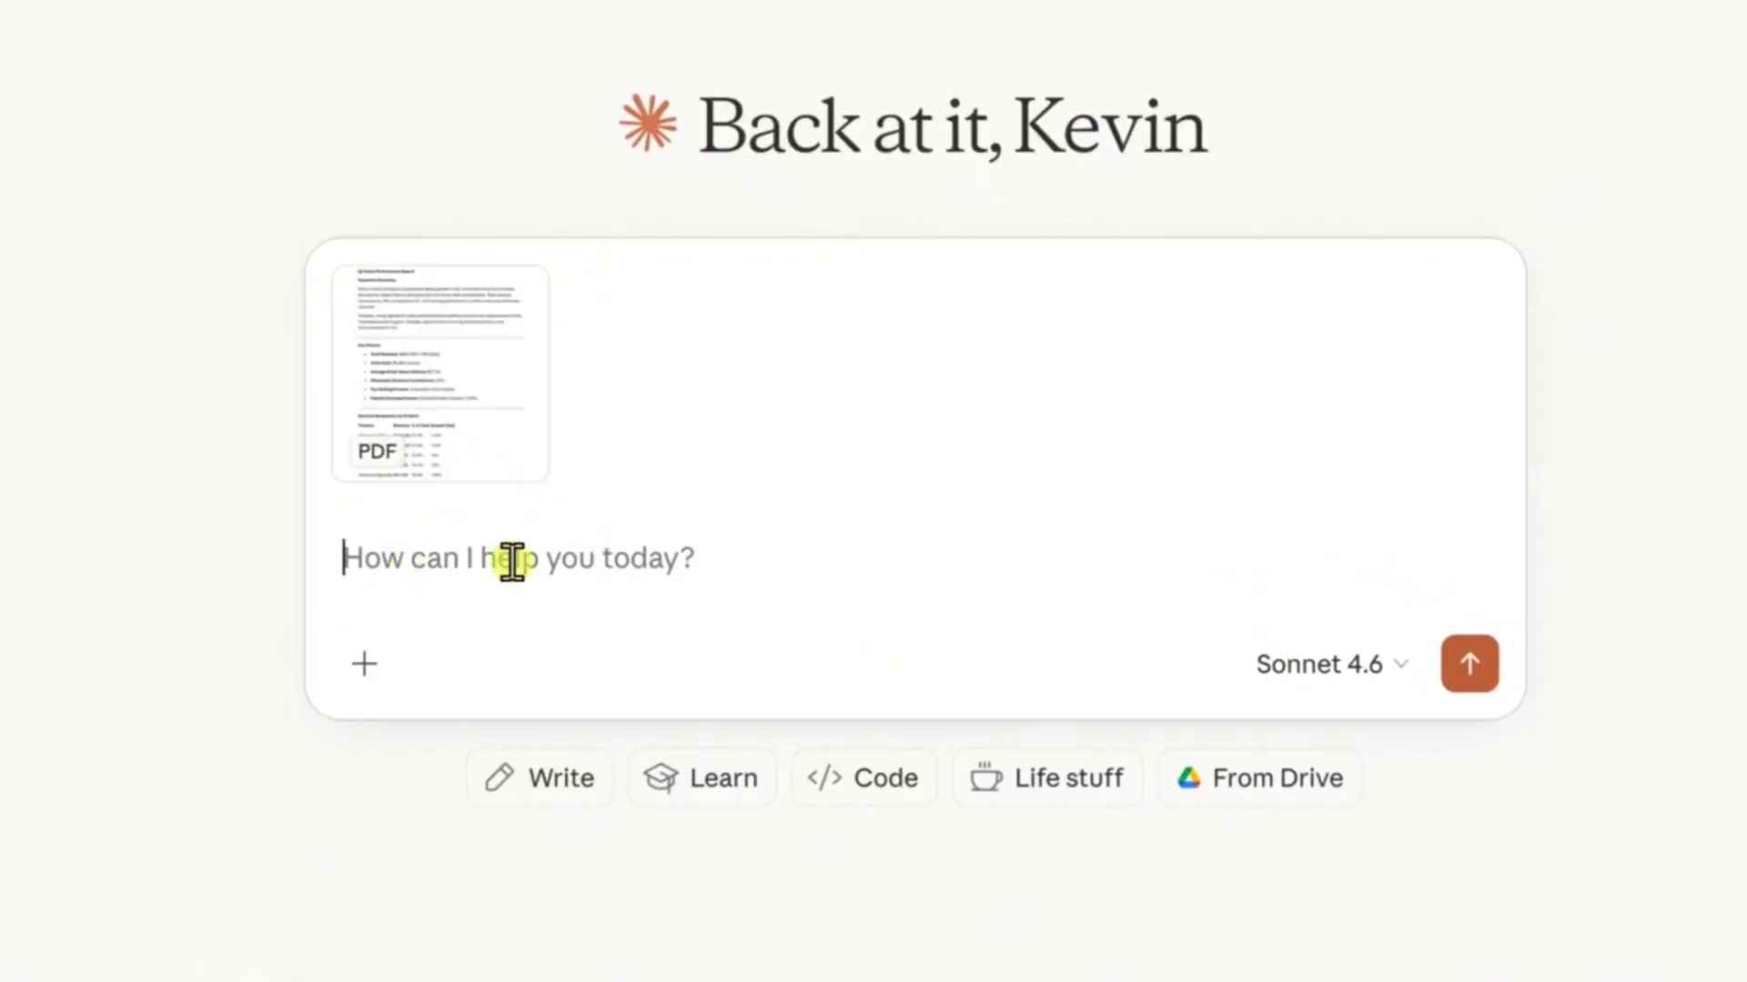
key("ctrl+v")
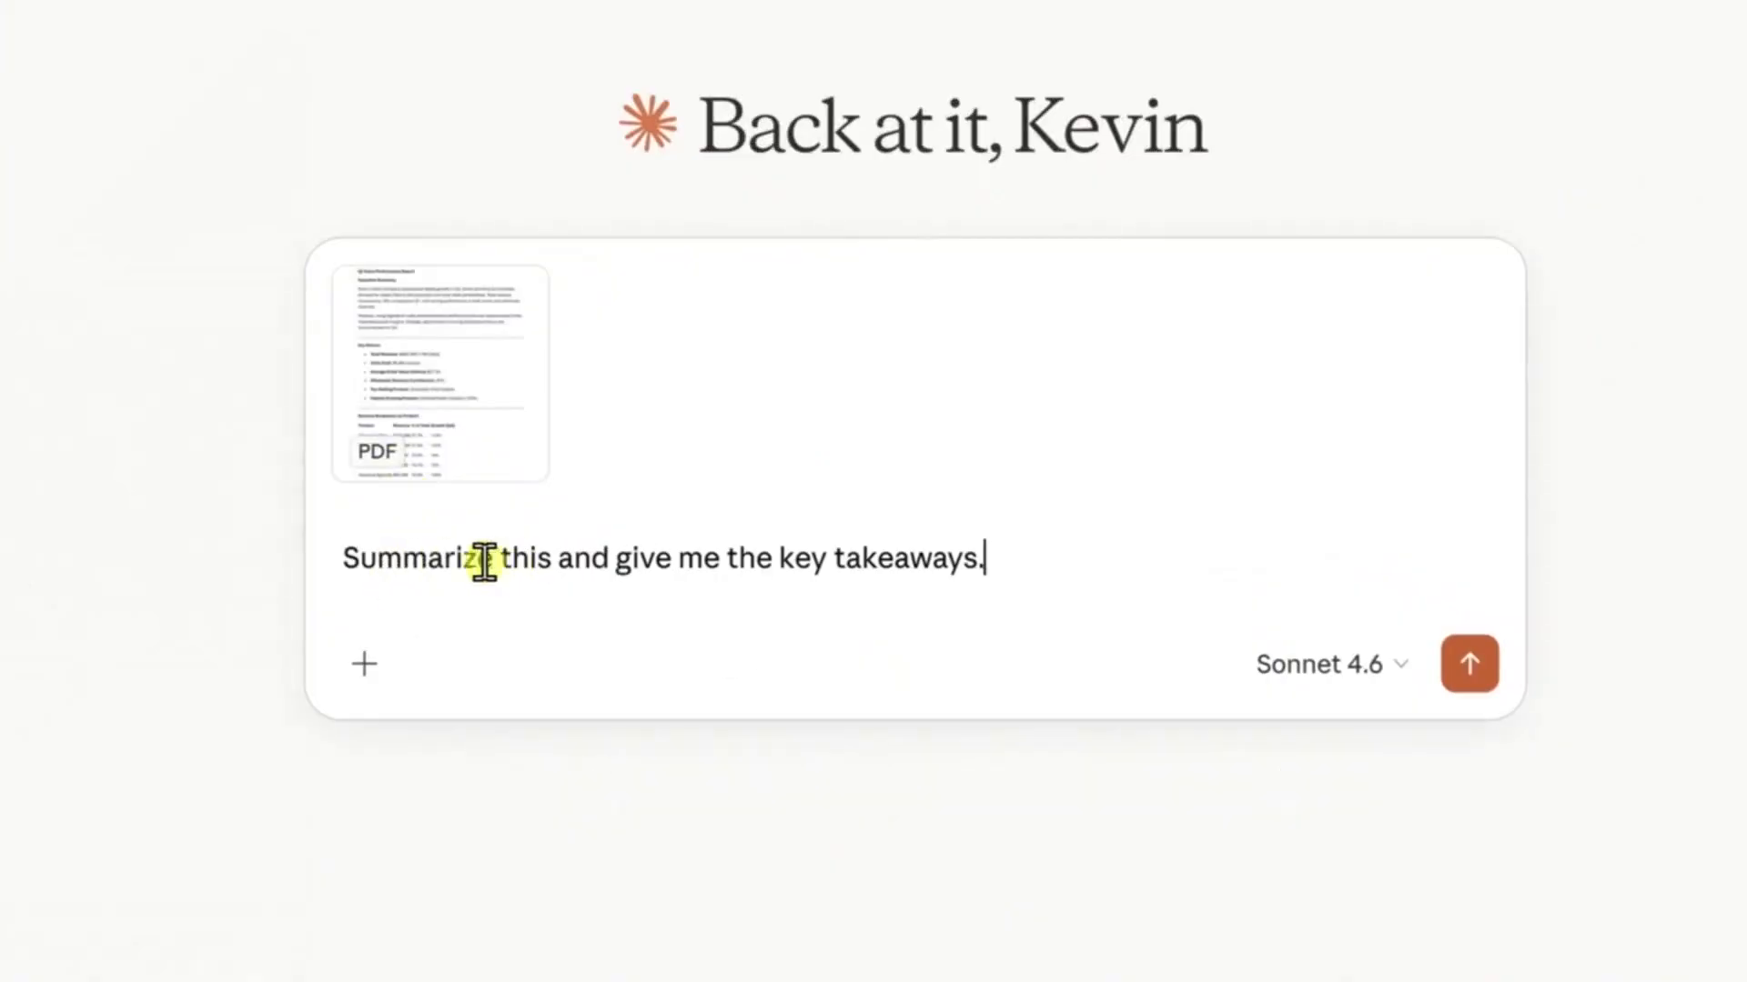
left_click(1470, 667)
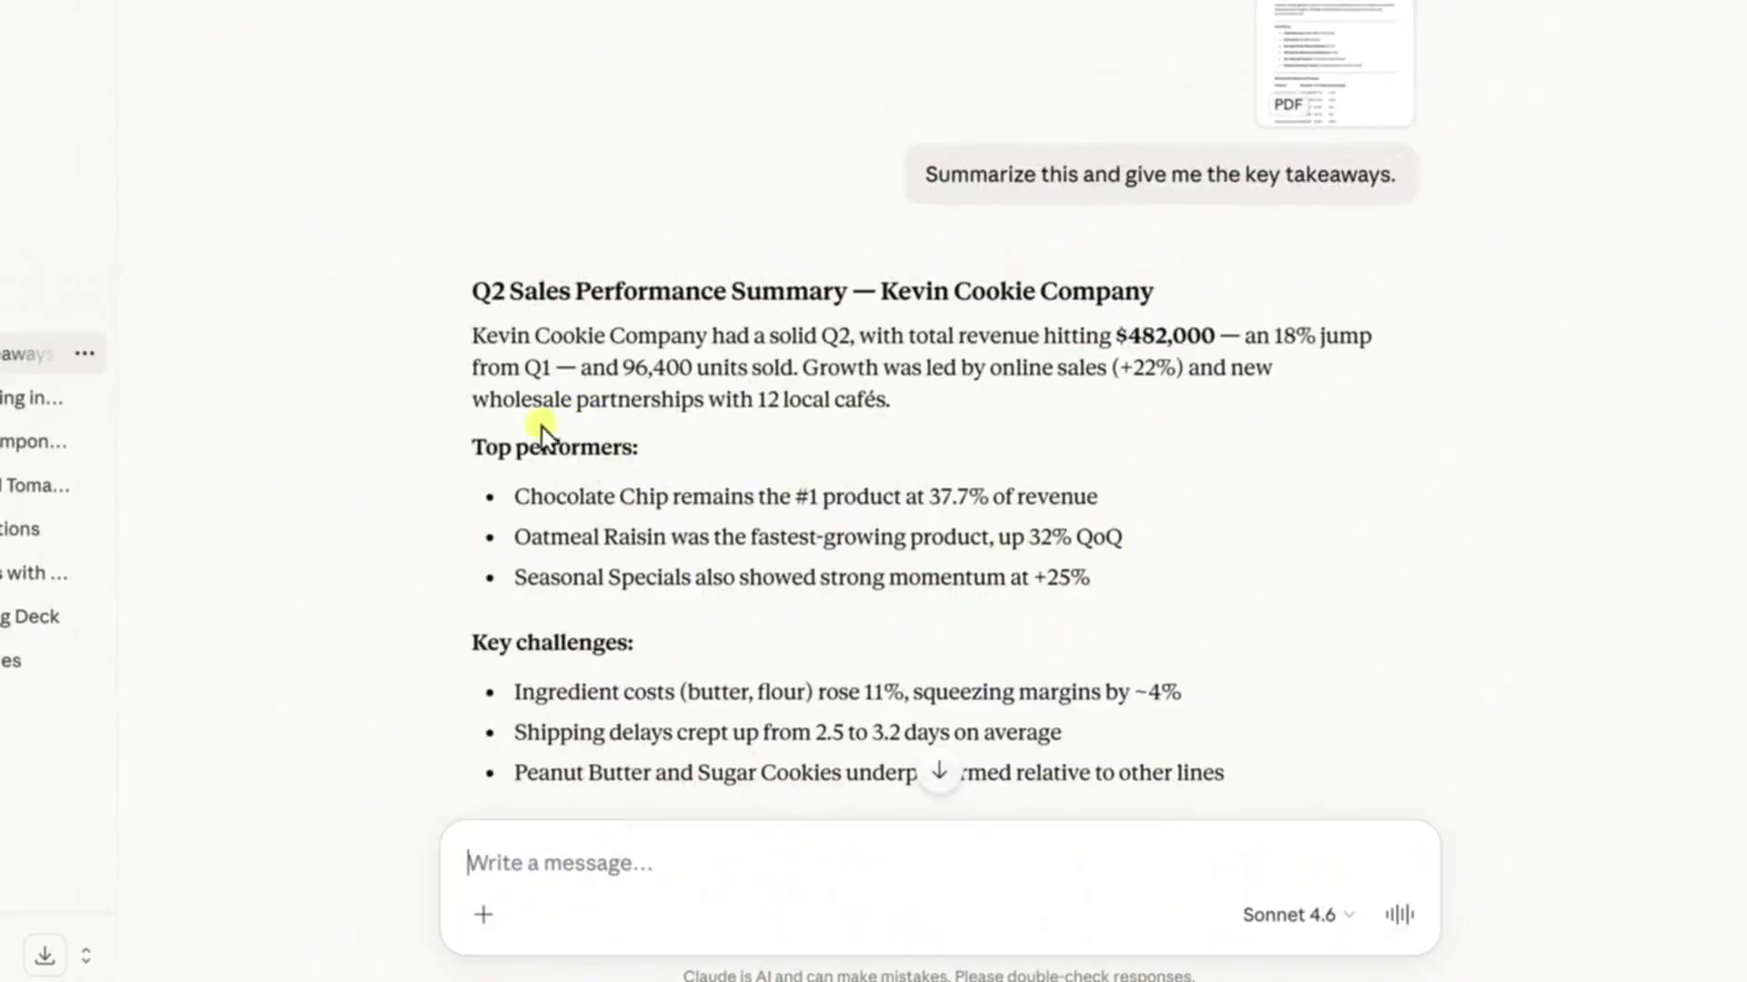
scroll(558, 440, "down", 3)
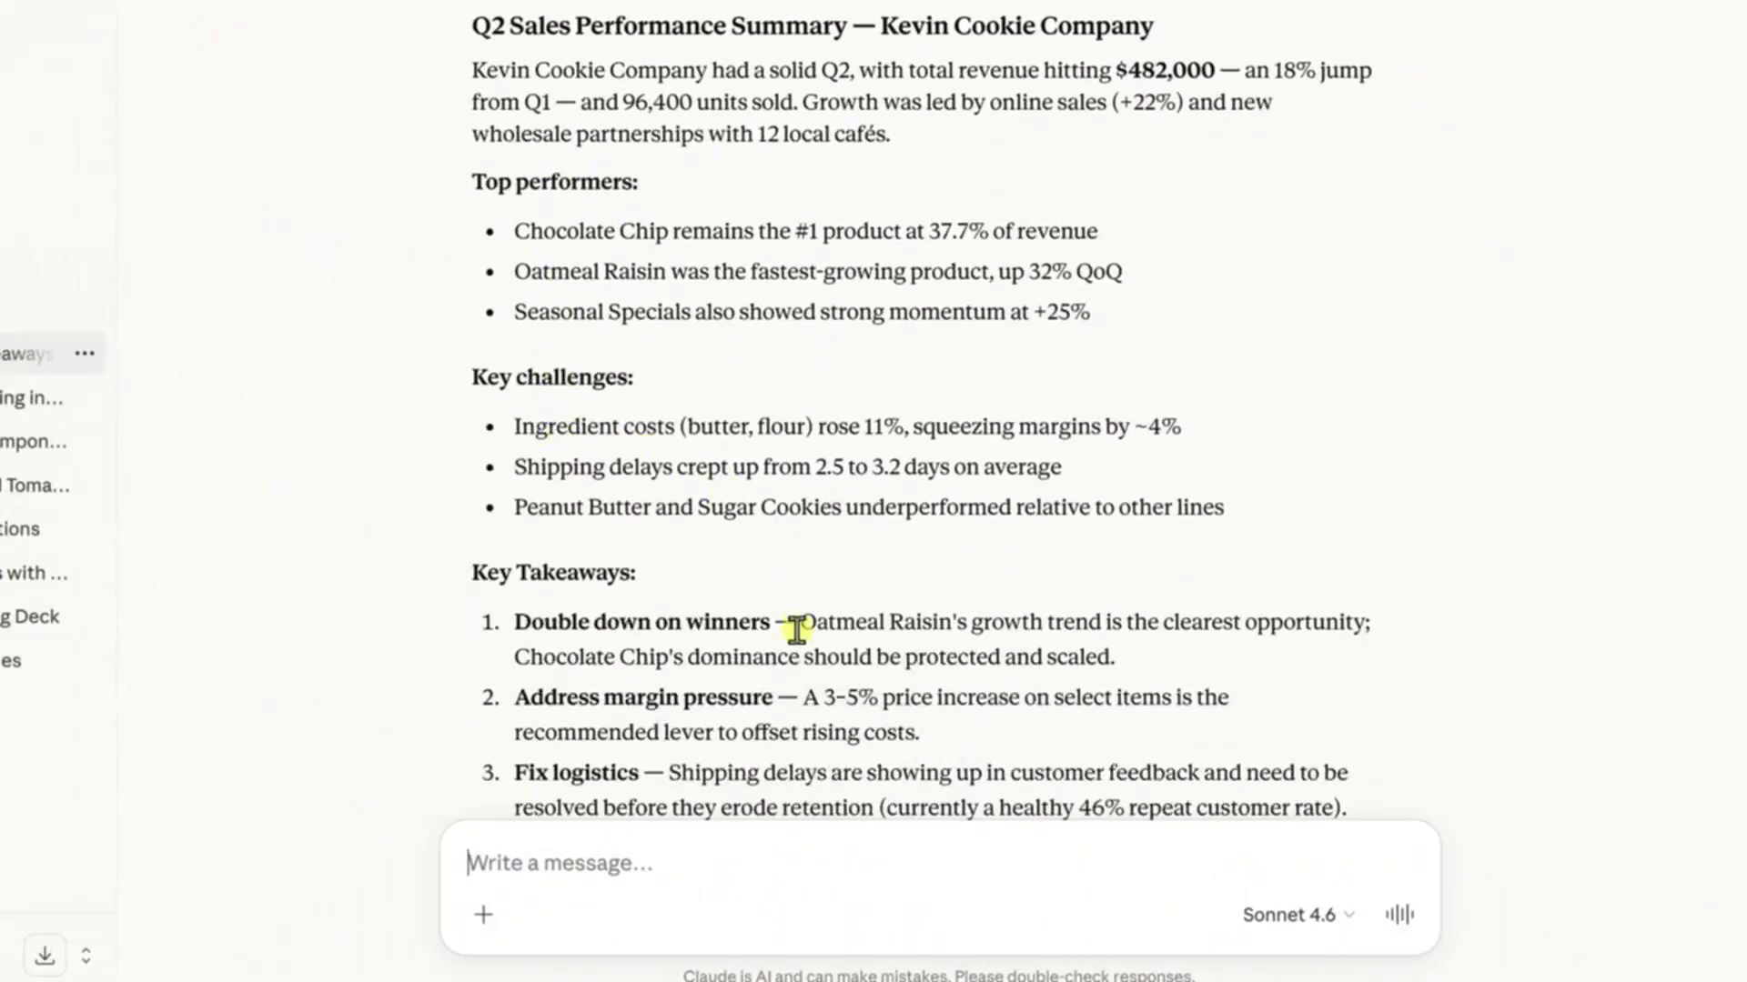
scroll(797, 628, "down", 2)
scroll(975, 655, "up", 4)
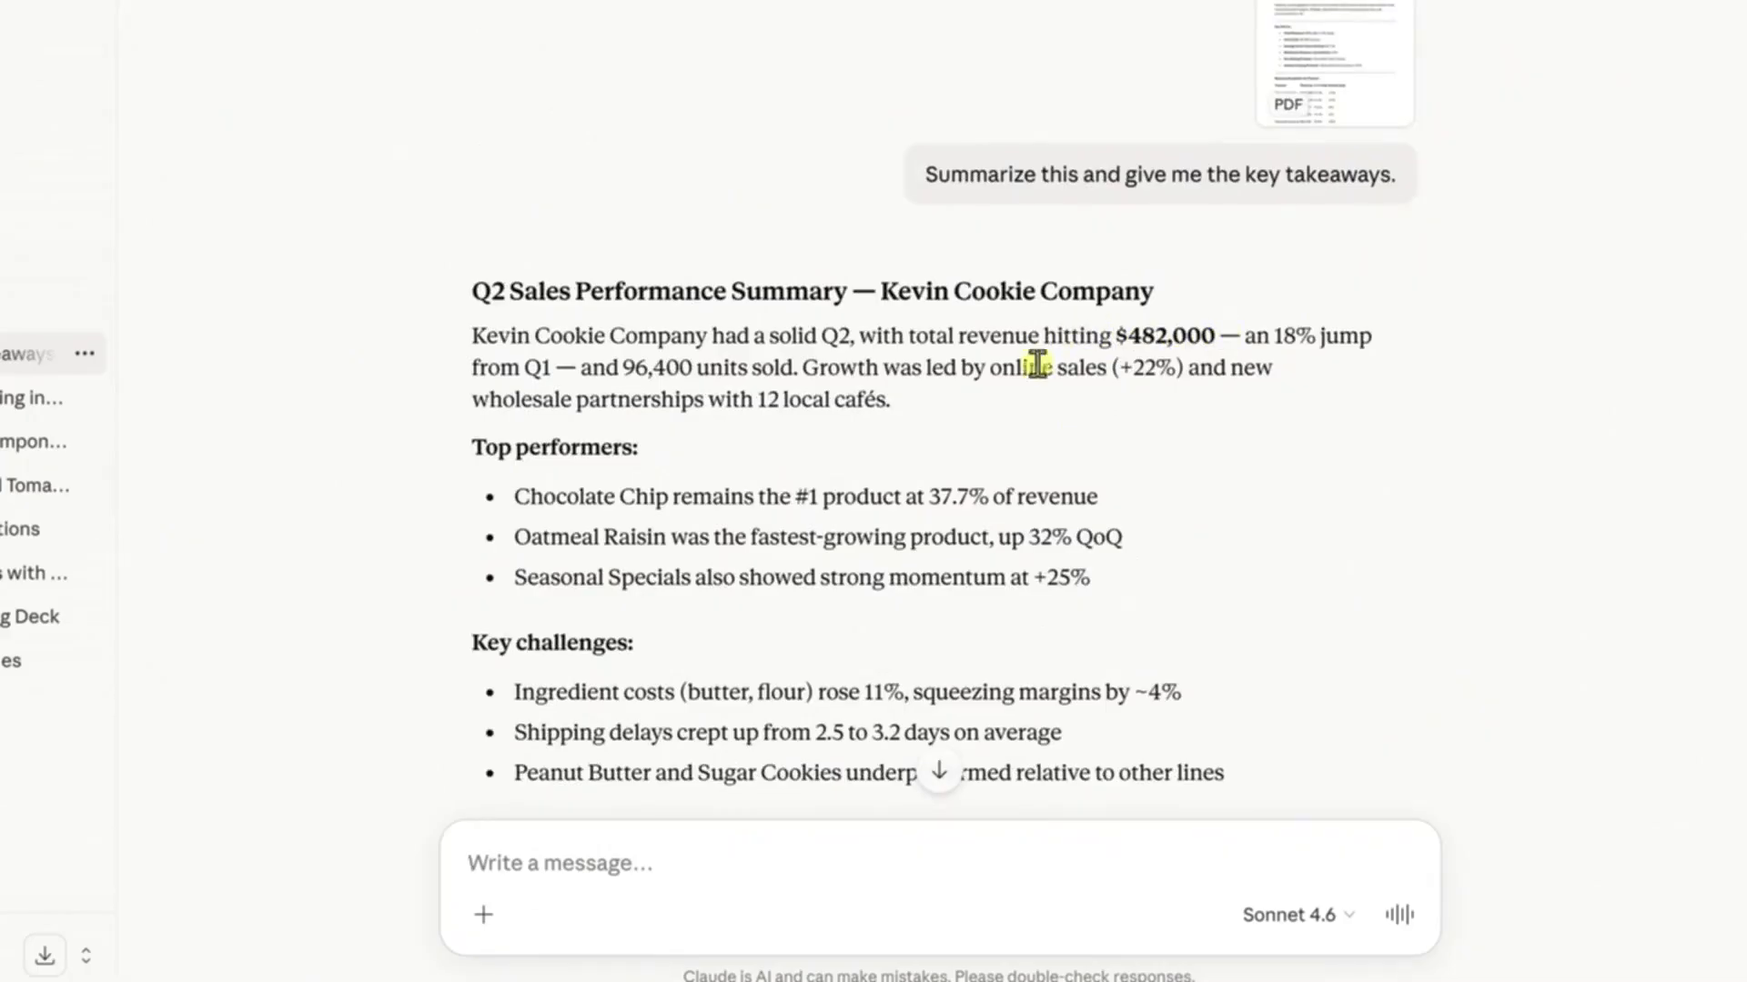
scroll(969, 473, "down", 3)
scroll(991, 479, "down", 3)
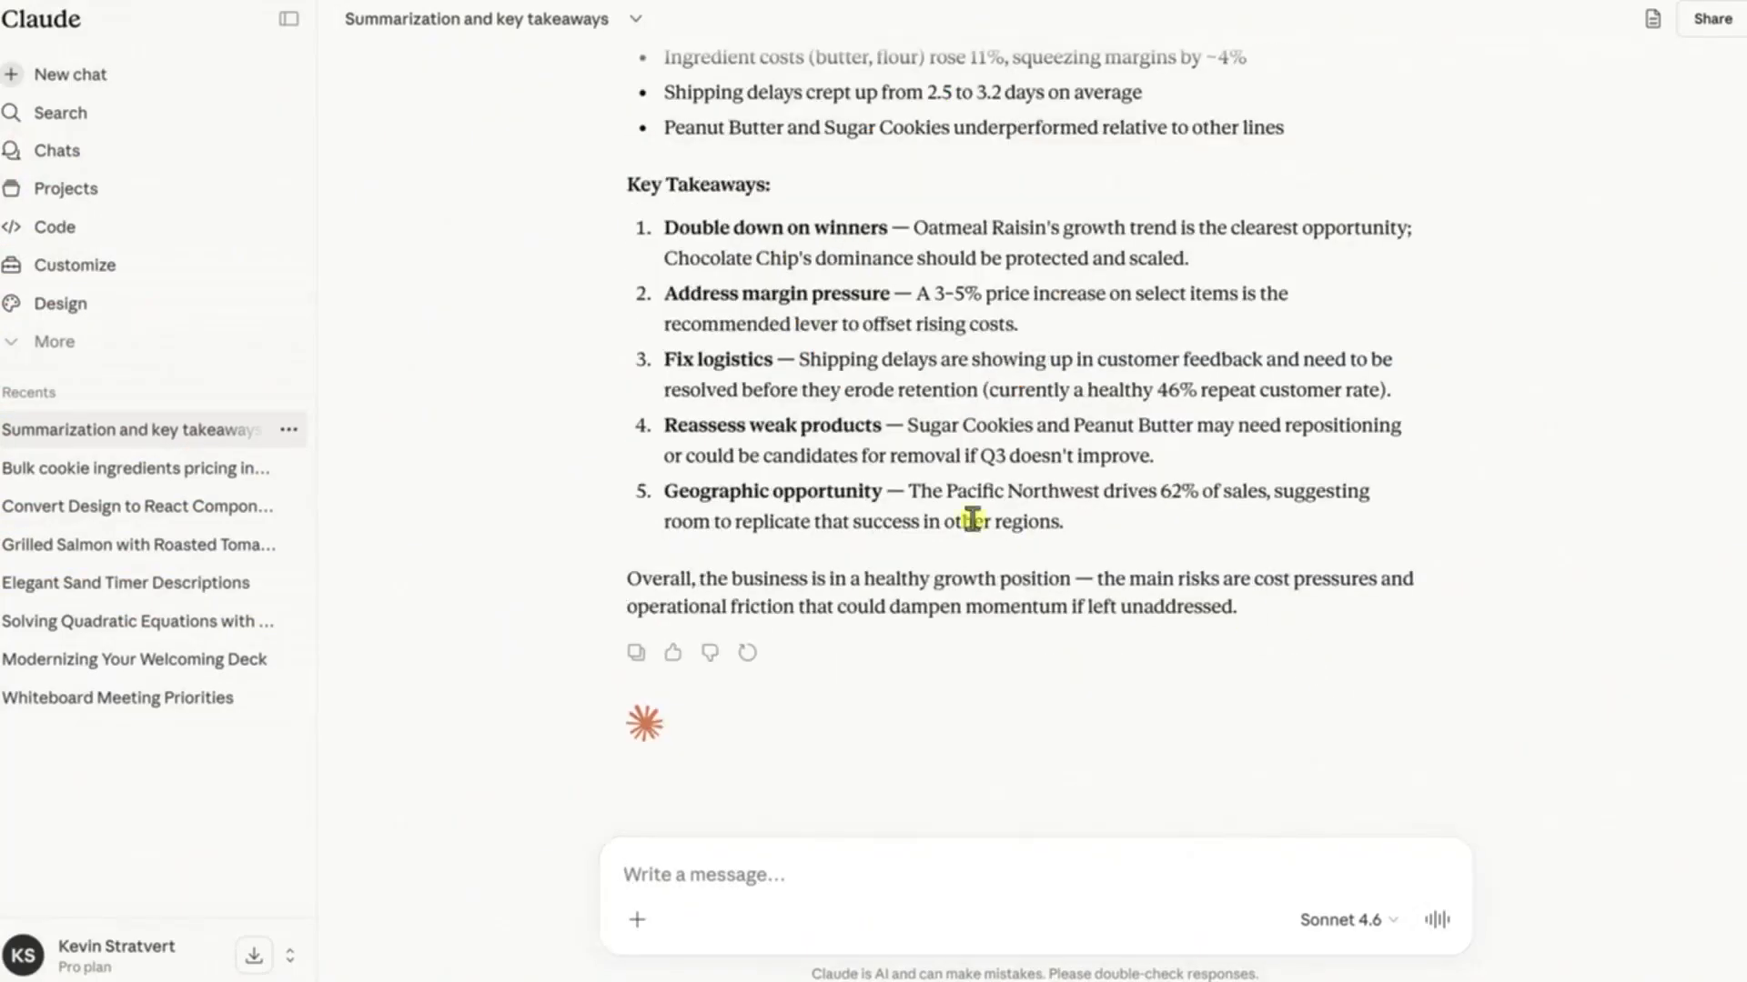
Start creating a new artifact in the Documents and templates category
left_click(98, 351)
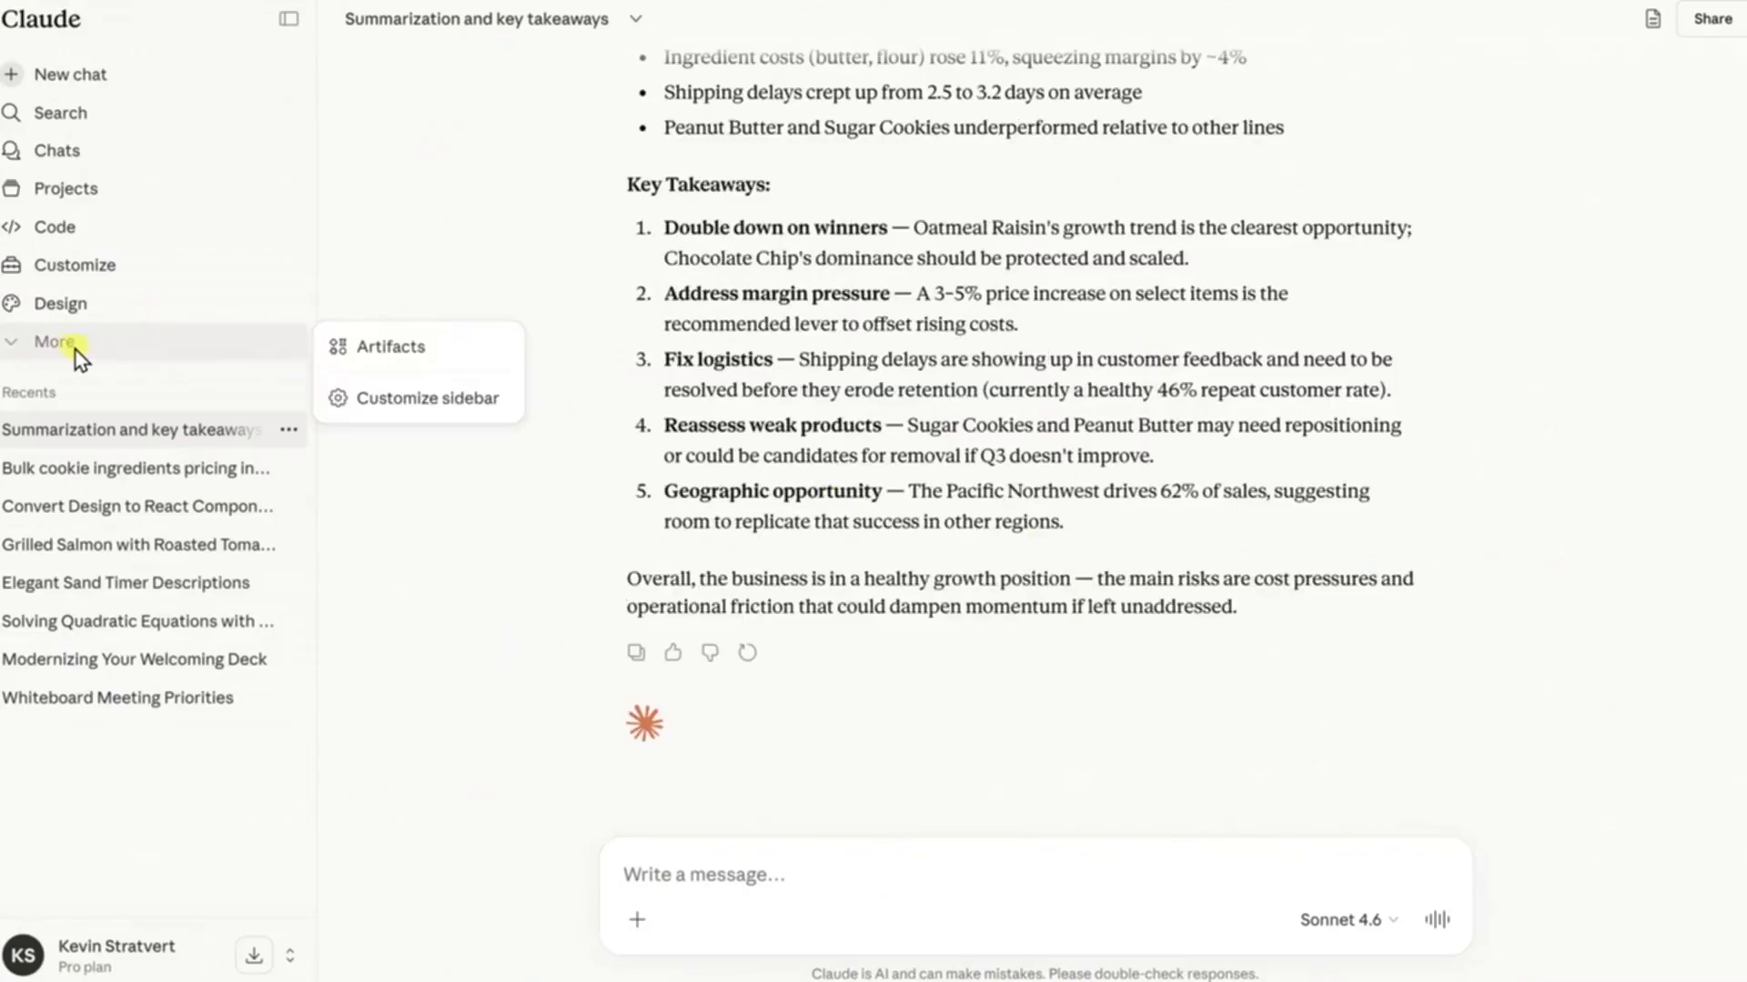
left_click(393, 355)
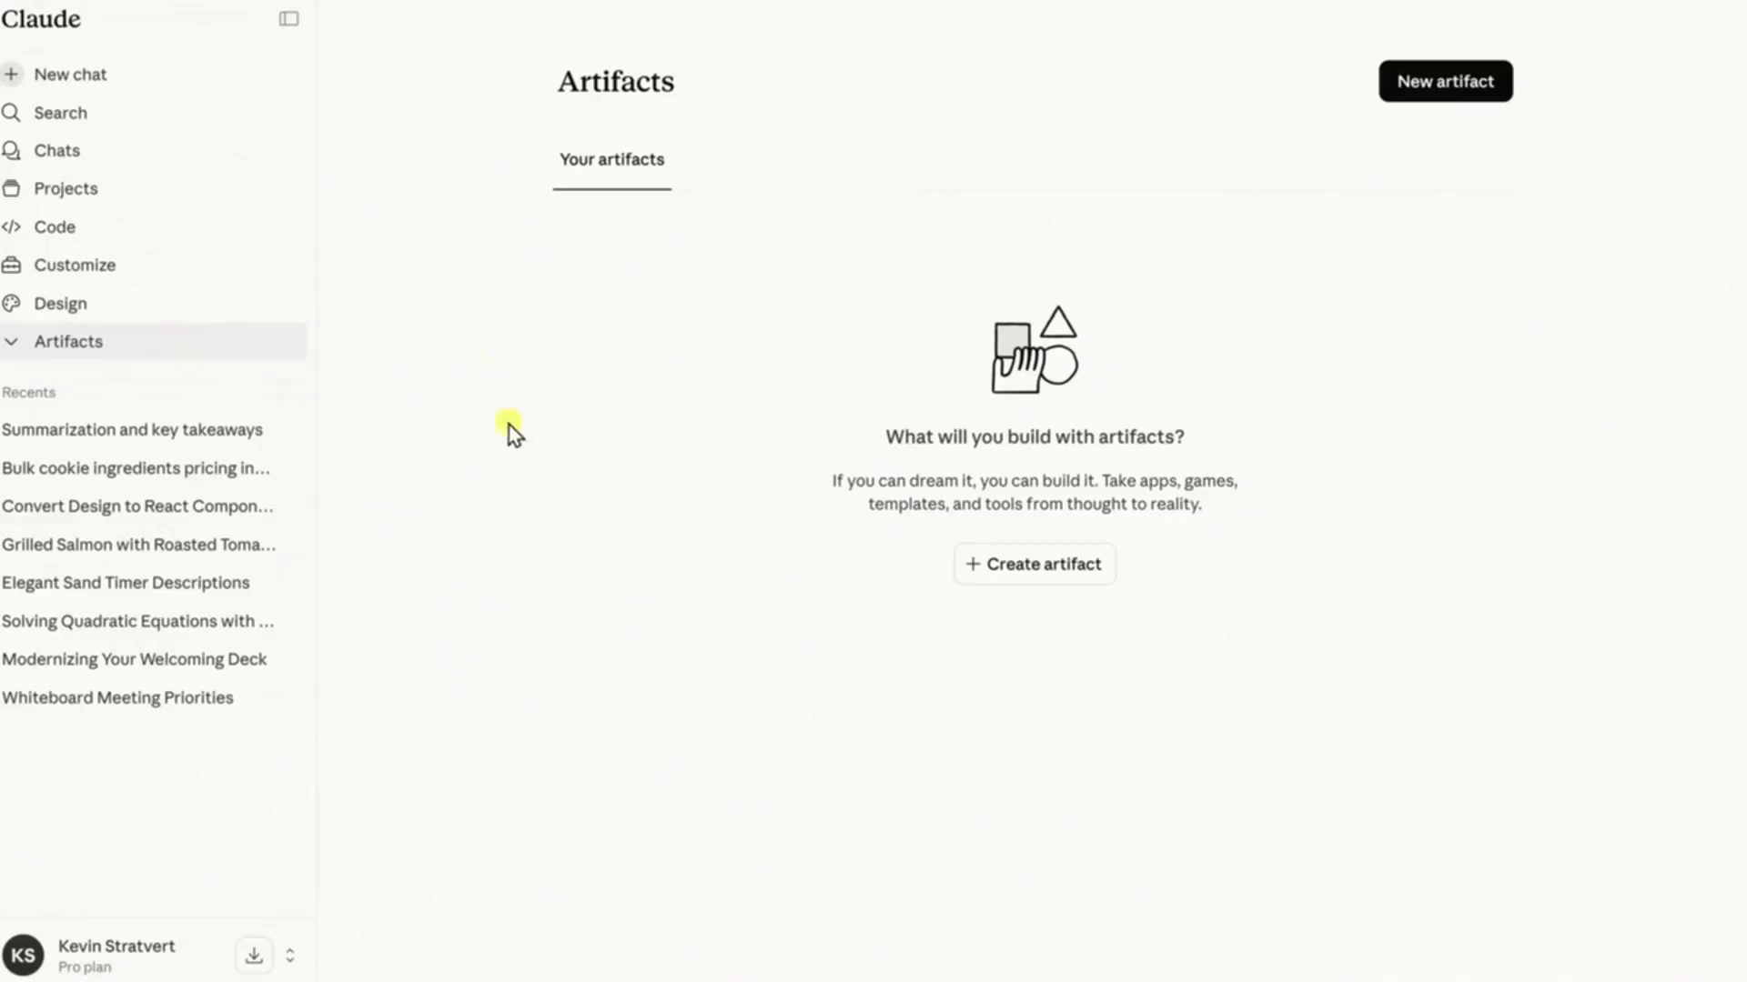
left_click(1043, 577)
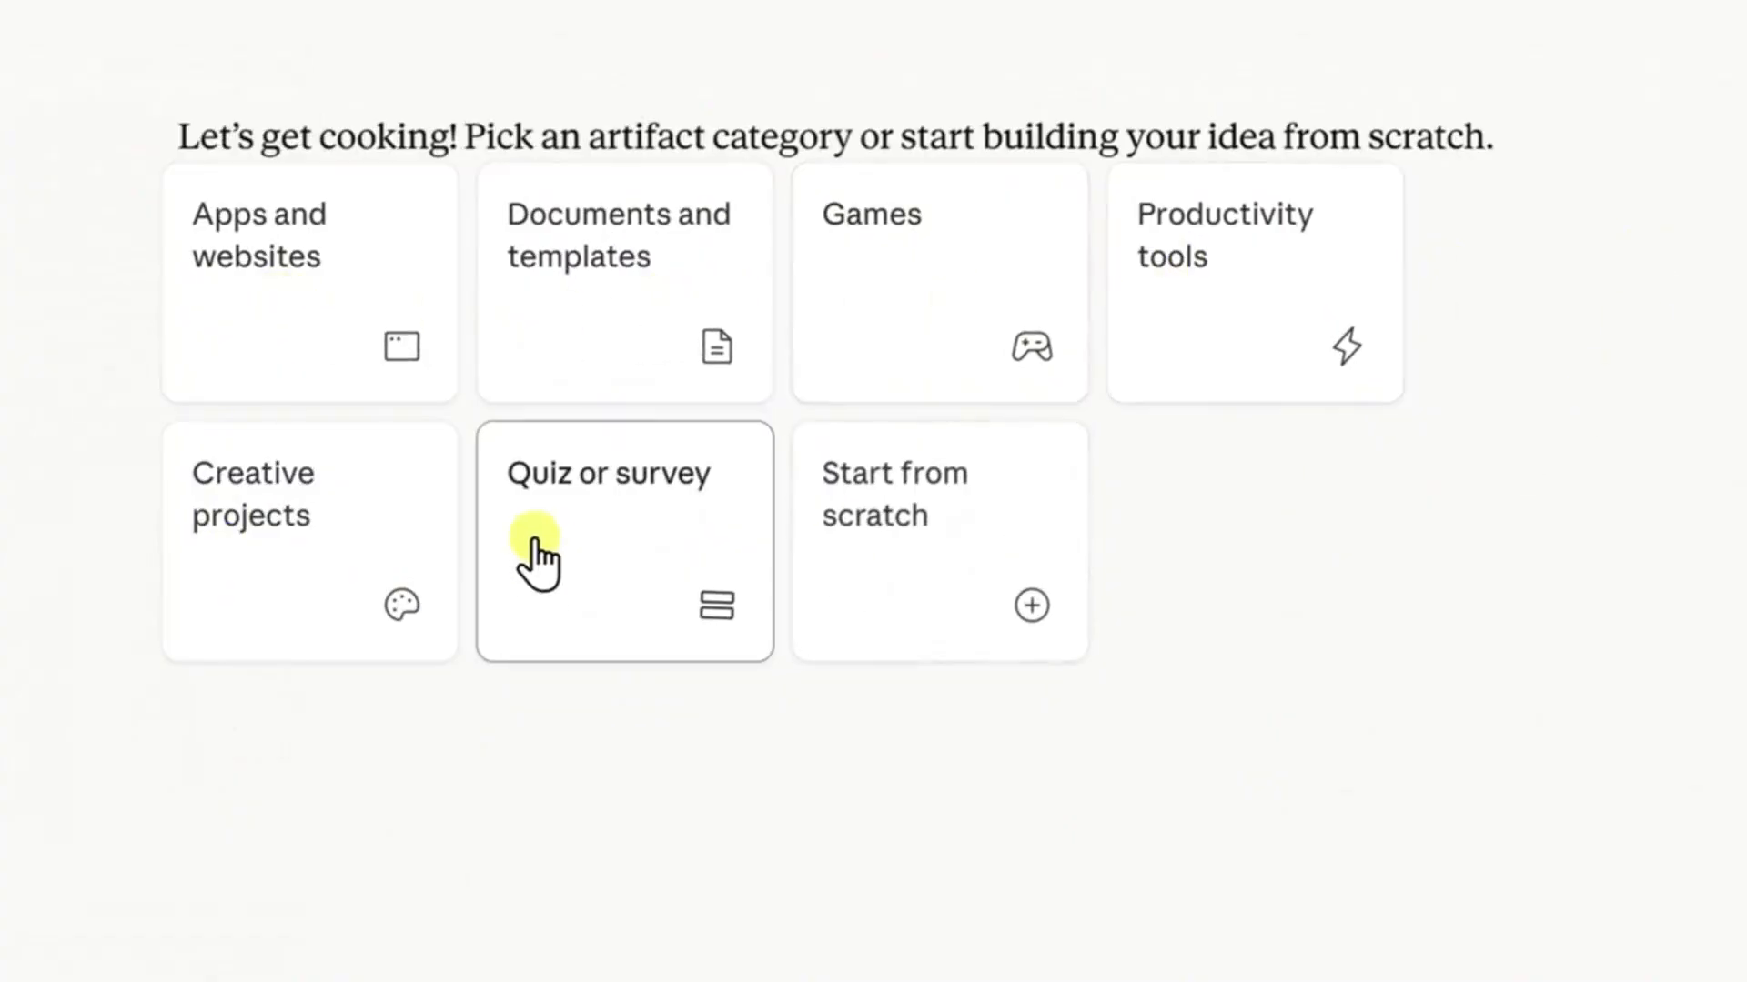
left_click(634, 305)
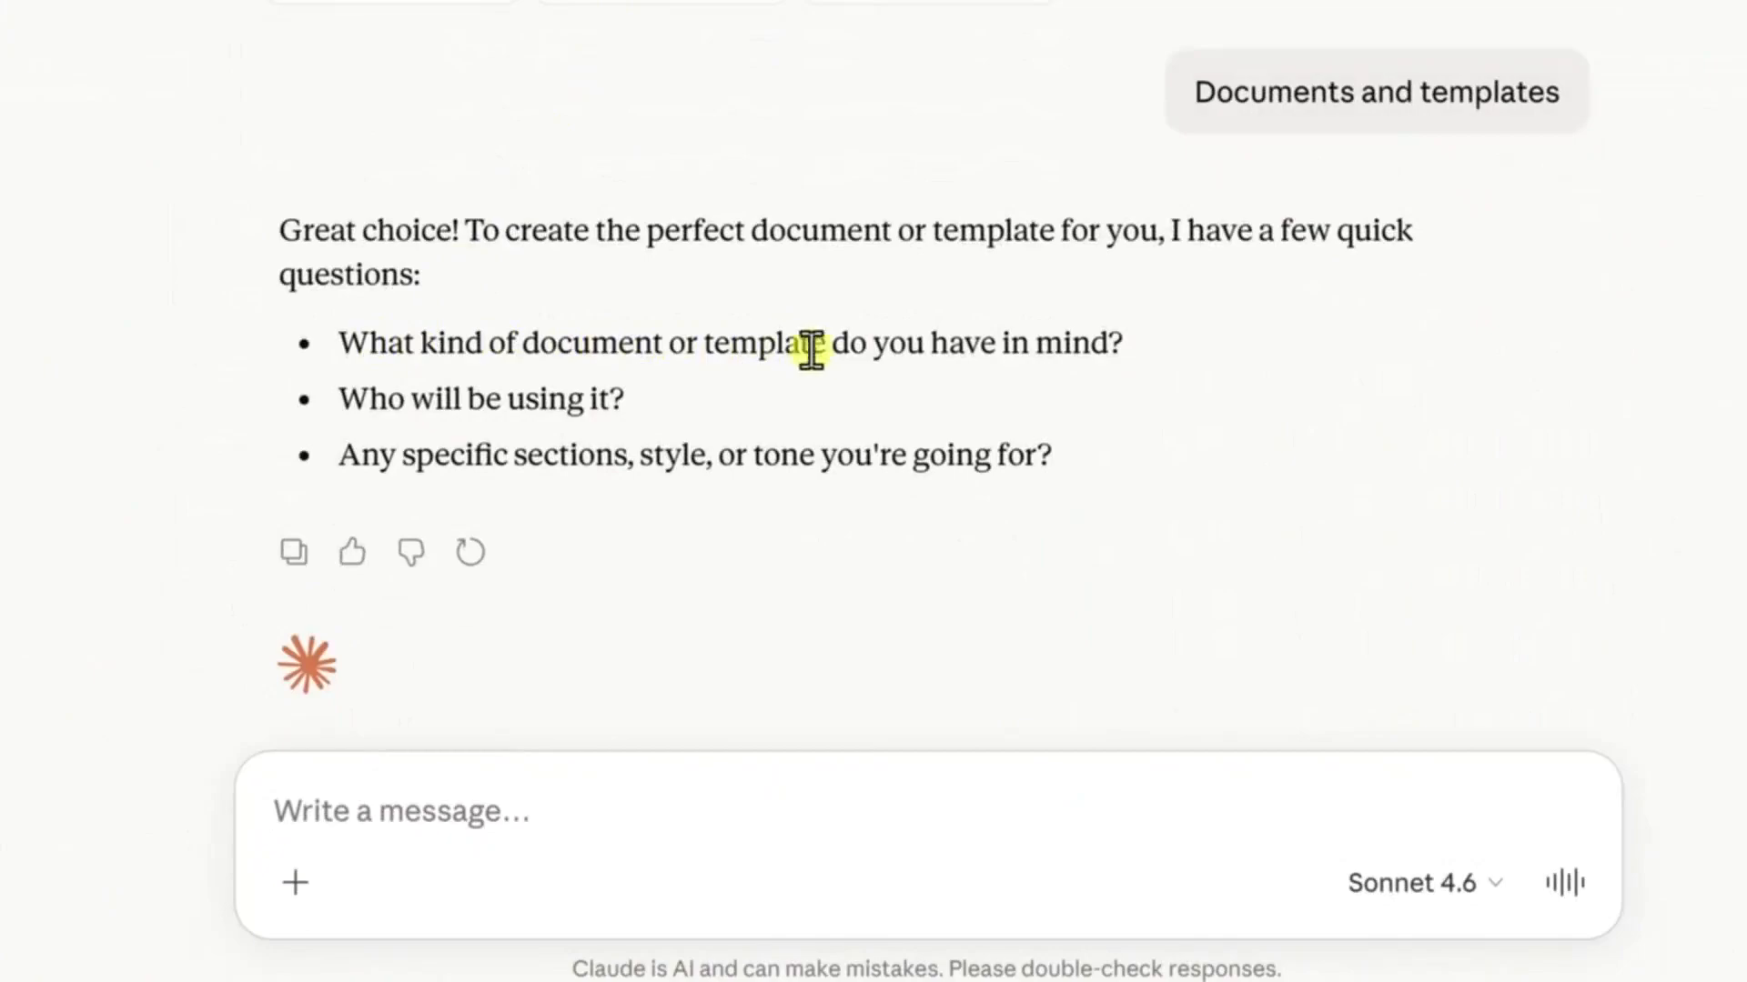
Request a product launch plan for the Kevin Cookie Company's new oatmeal raisin cookie and approve the outline with "That looks great"
type("Create a product launch plan for the Kevin Cookie Company's new oatmeal raisin cookie")
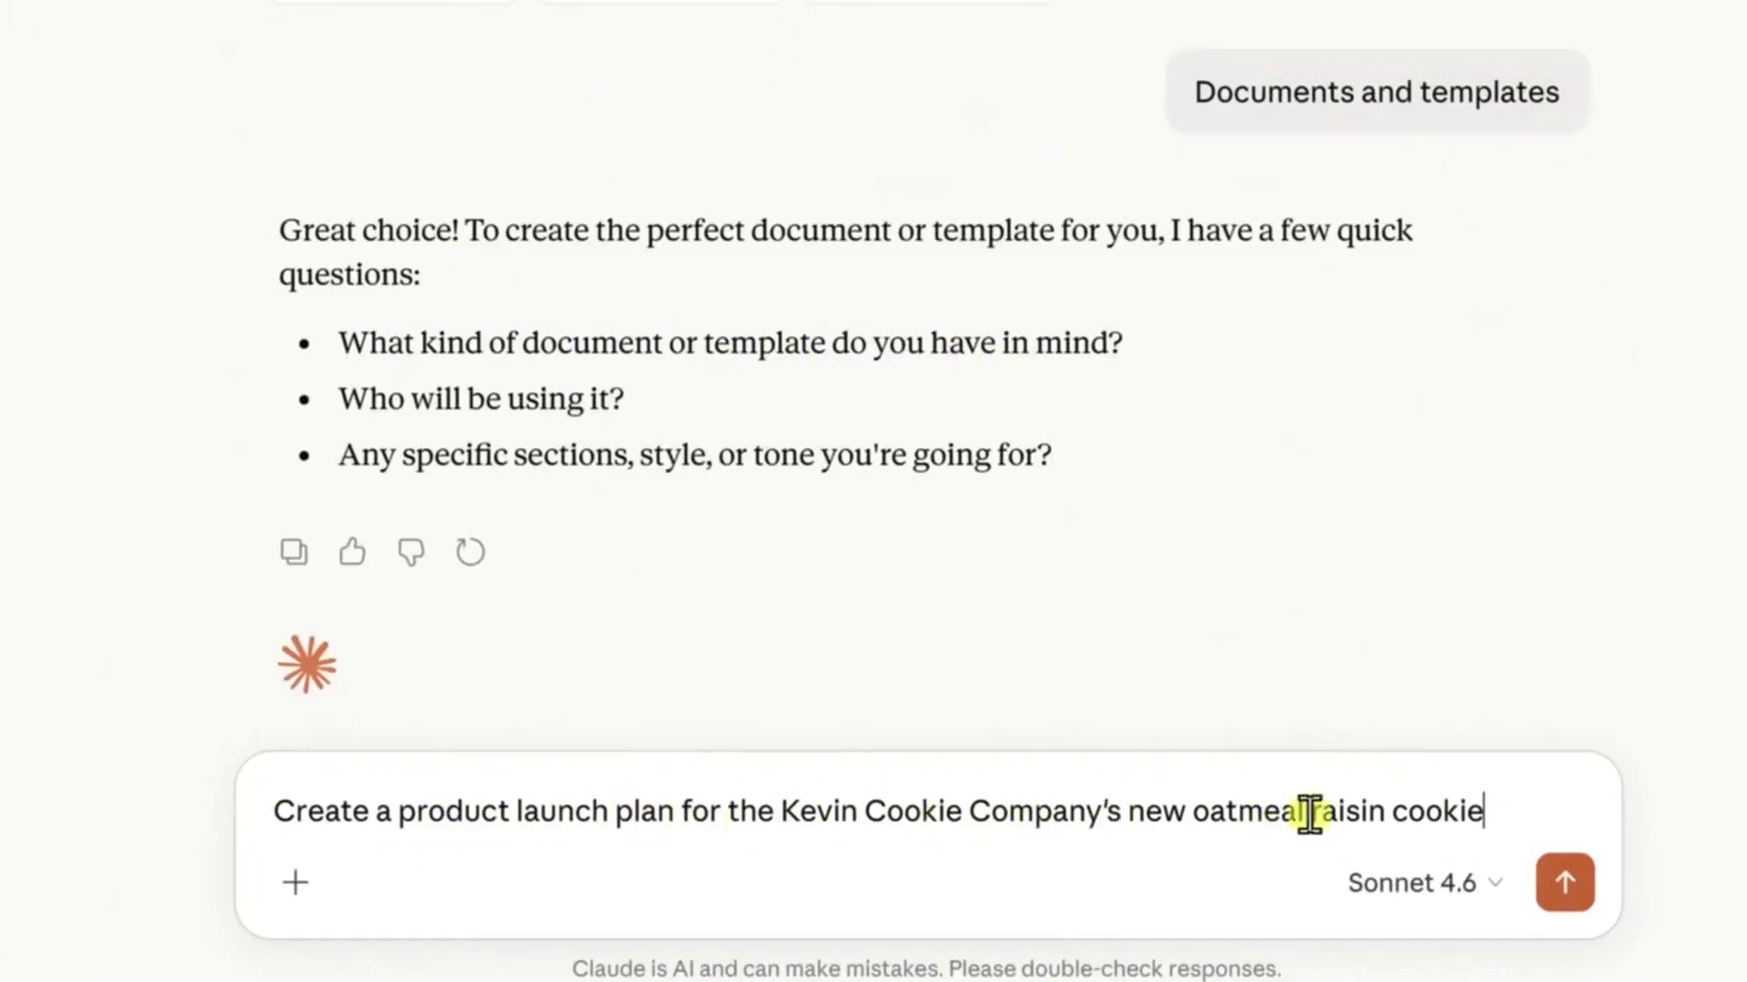
left_click(1565, 882)
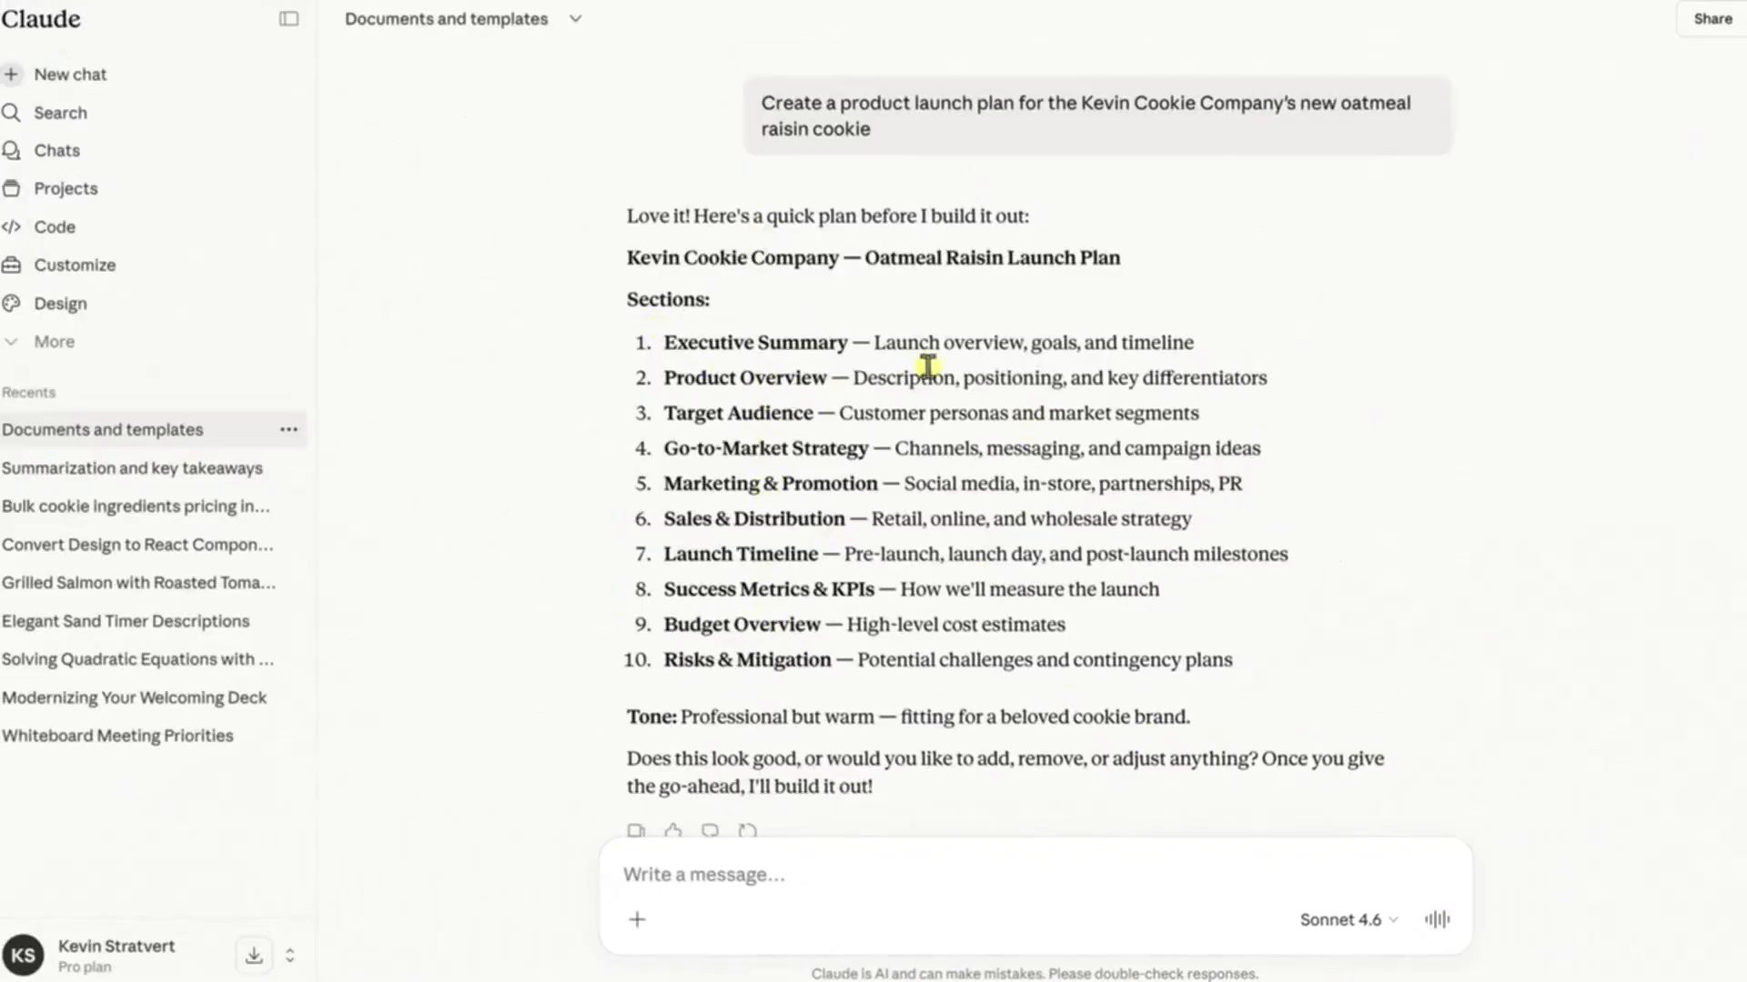
left_click(737, 872)
type("That looks great")
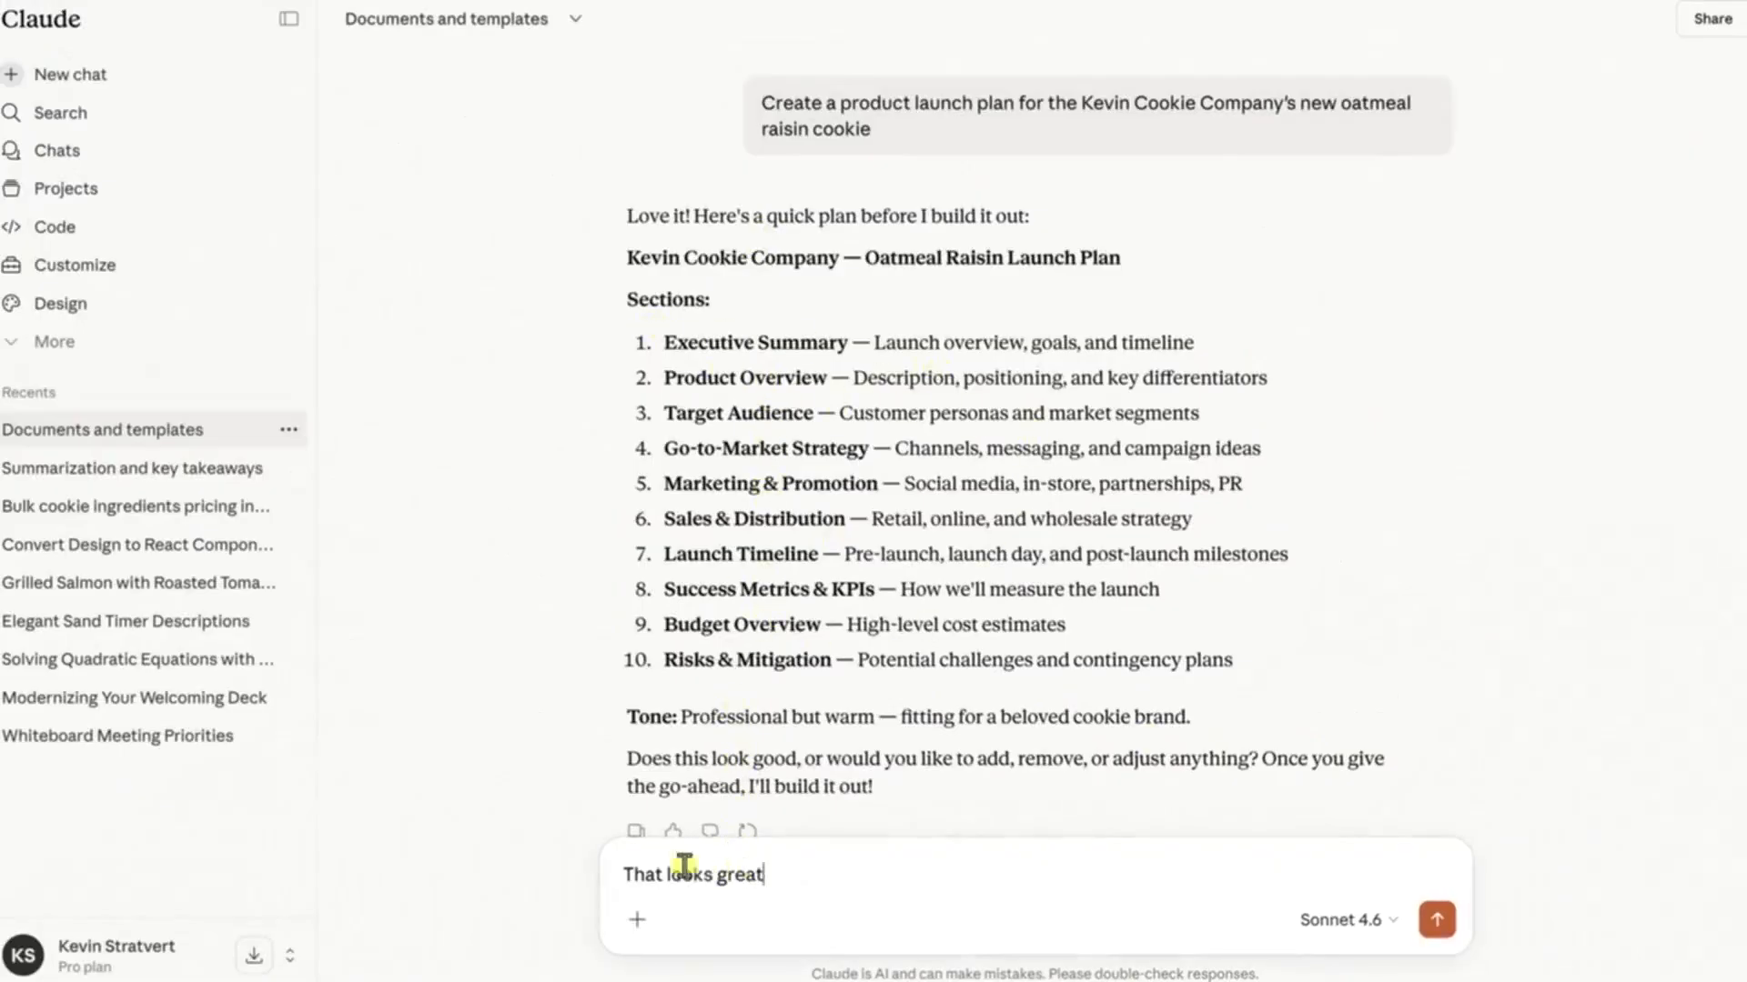
left_click(1437, 921)
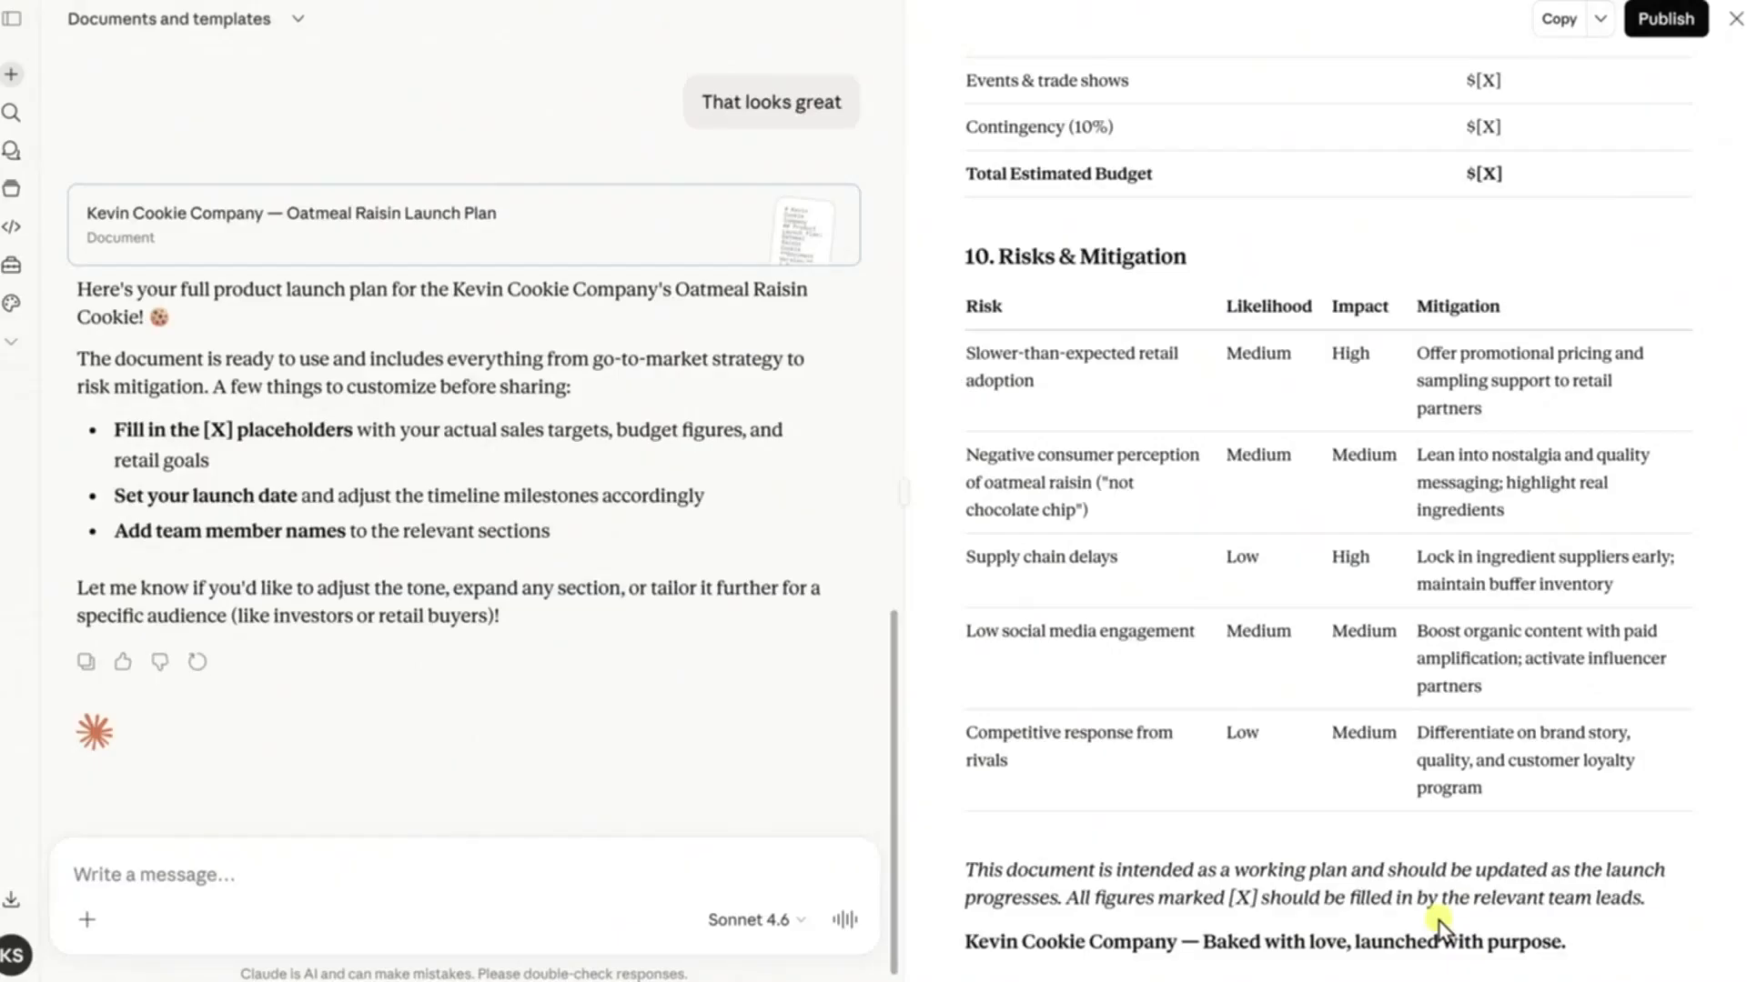
Read through the sections of the generated oatmeal raisin launch plan document
scroll(1247, 382, "up", 10)
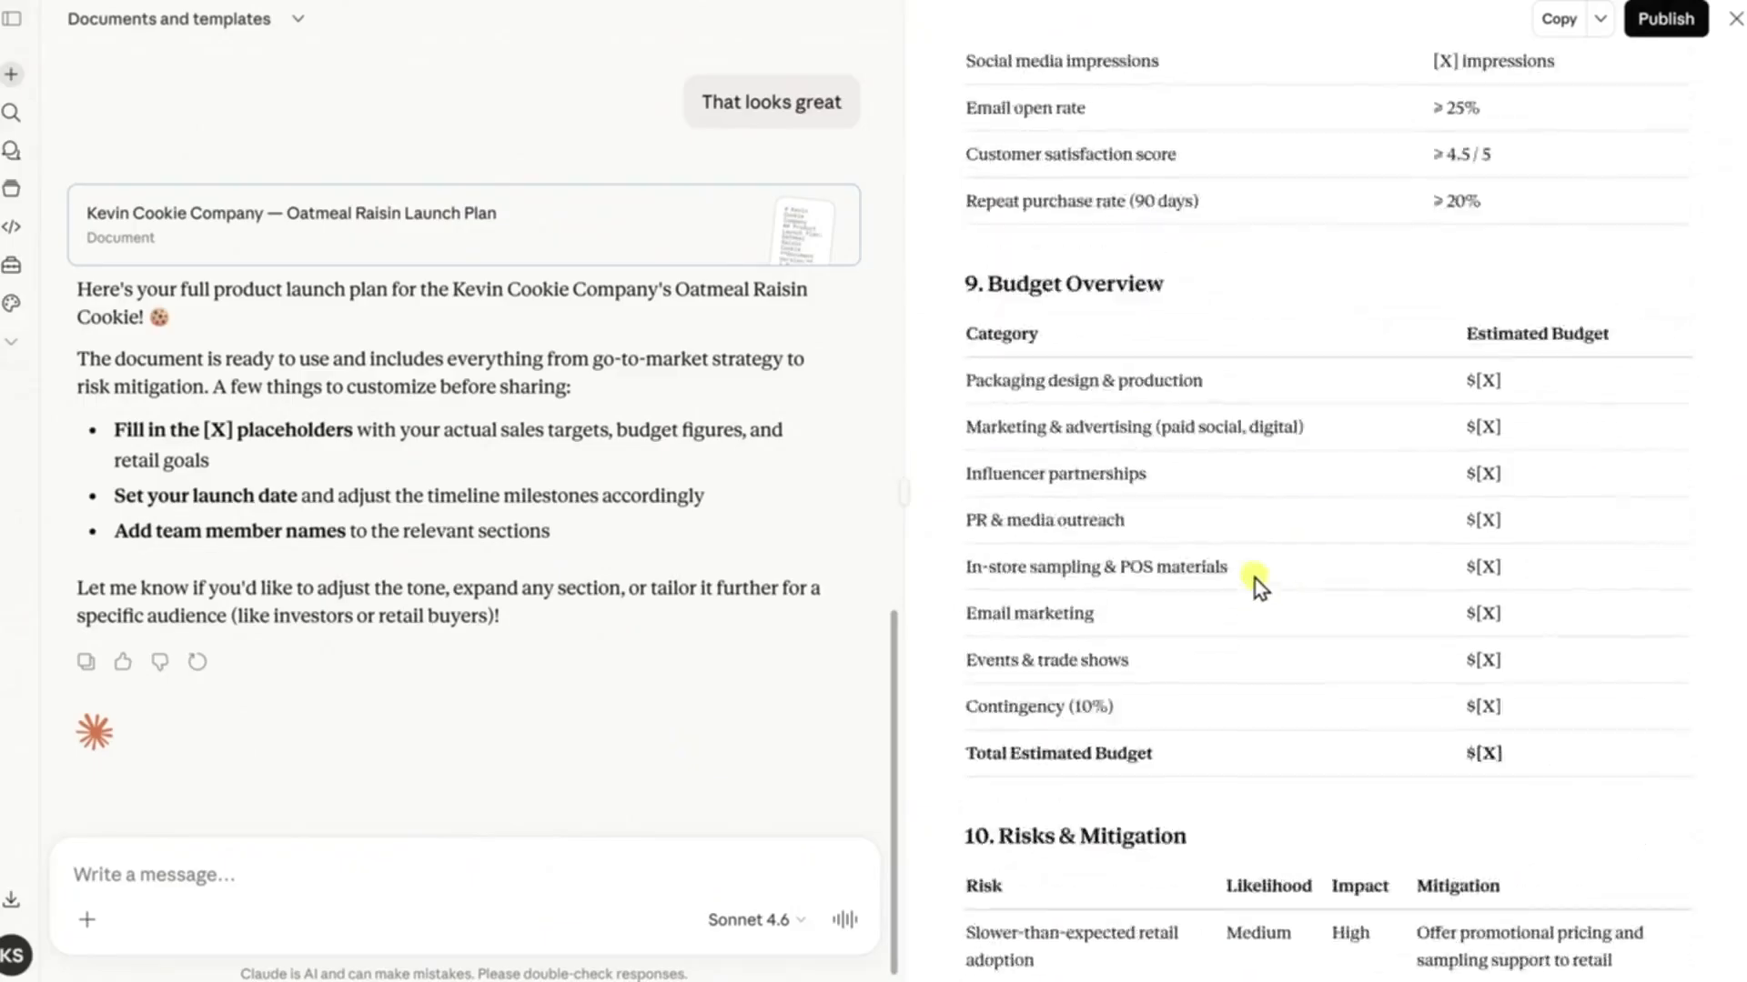
scroll(1260, 582, "up", 20)
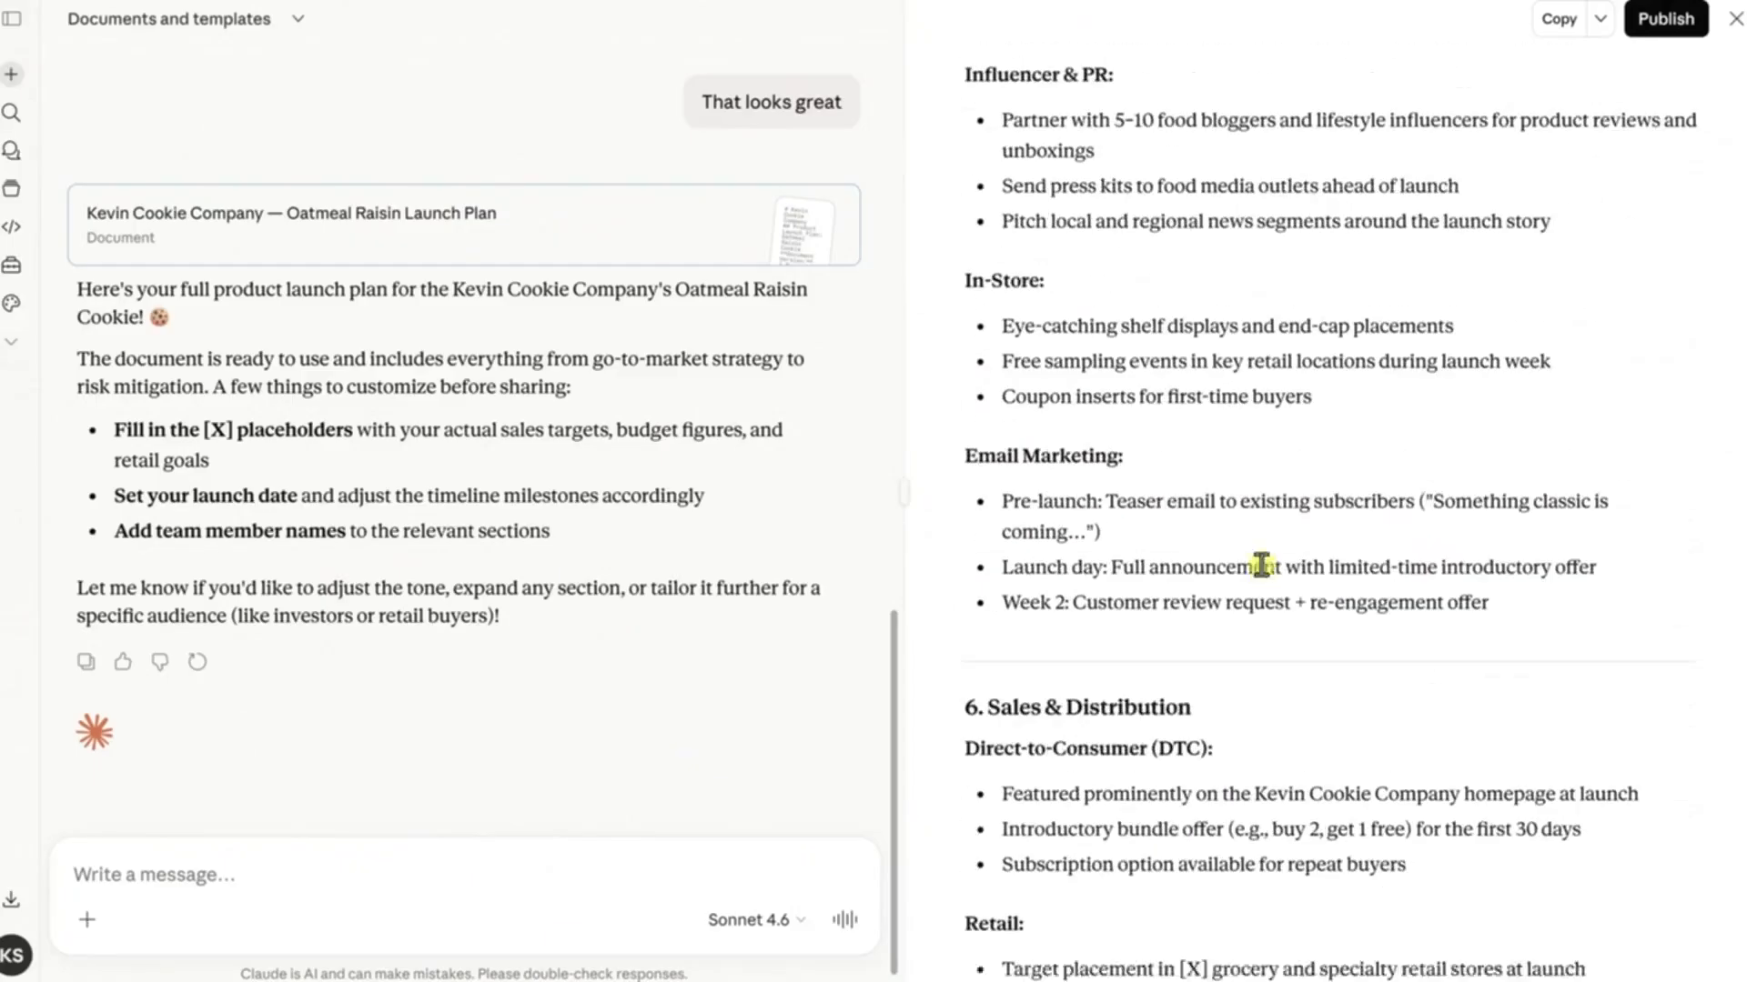
scroll(1263, 571, "up", 9)
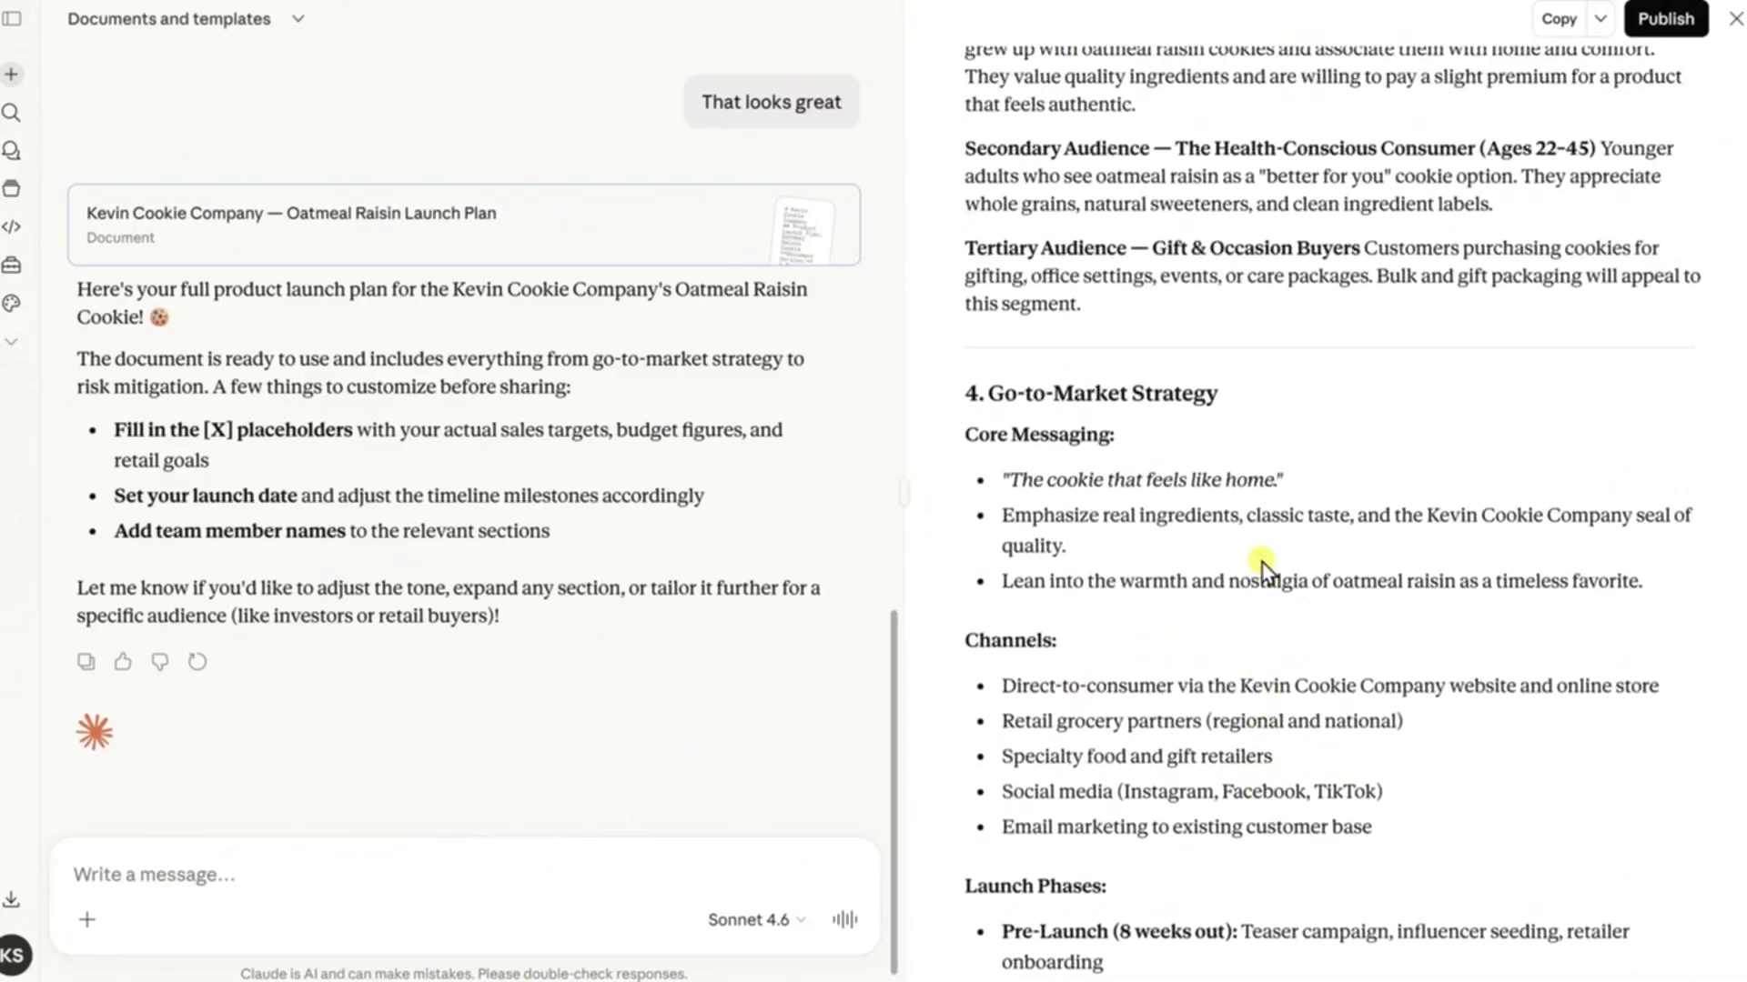
scroll(1263, 569, "up", 10)
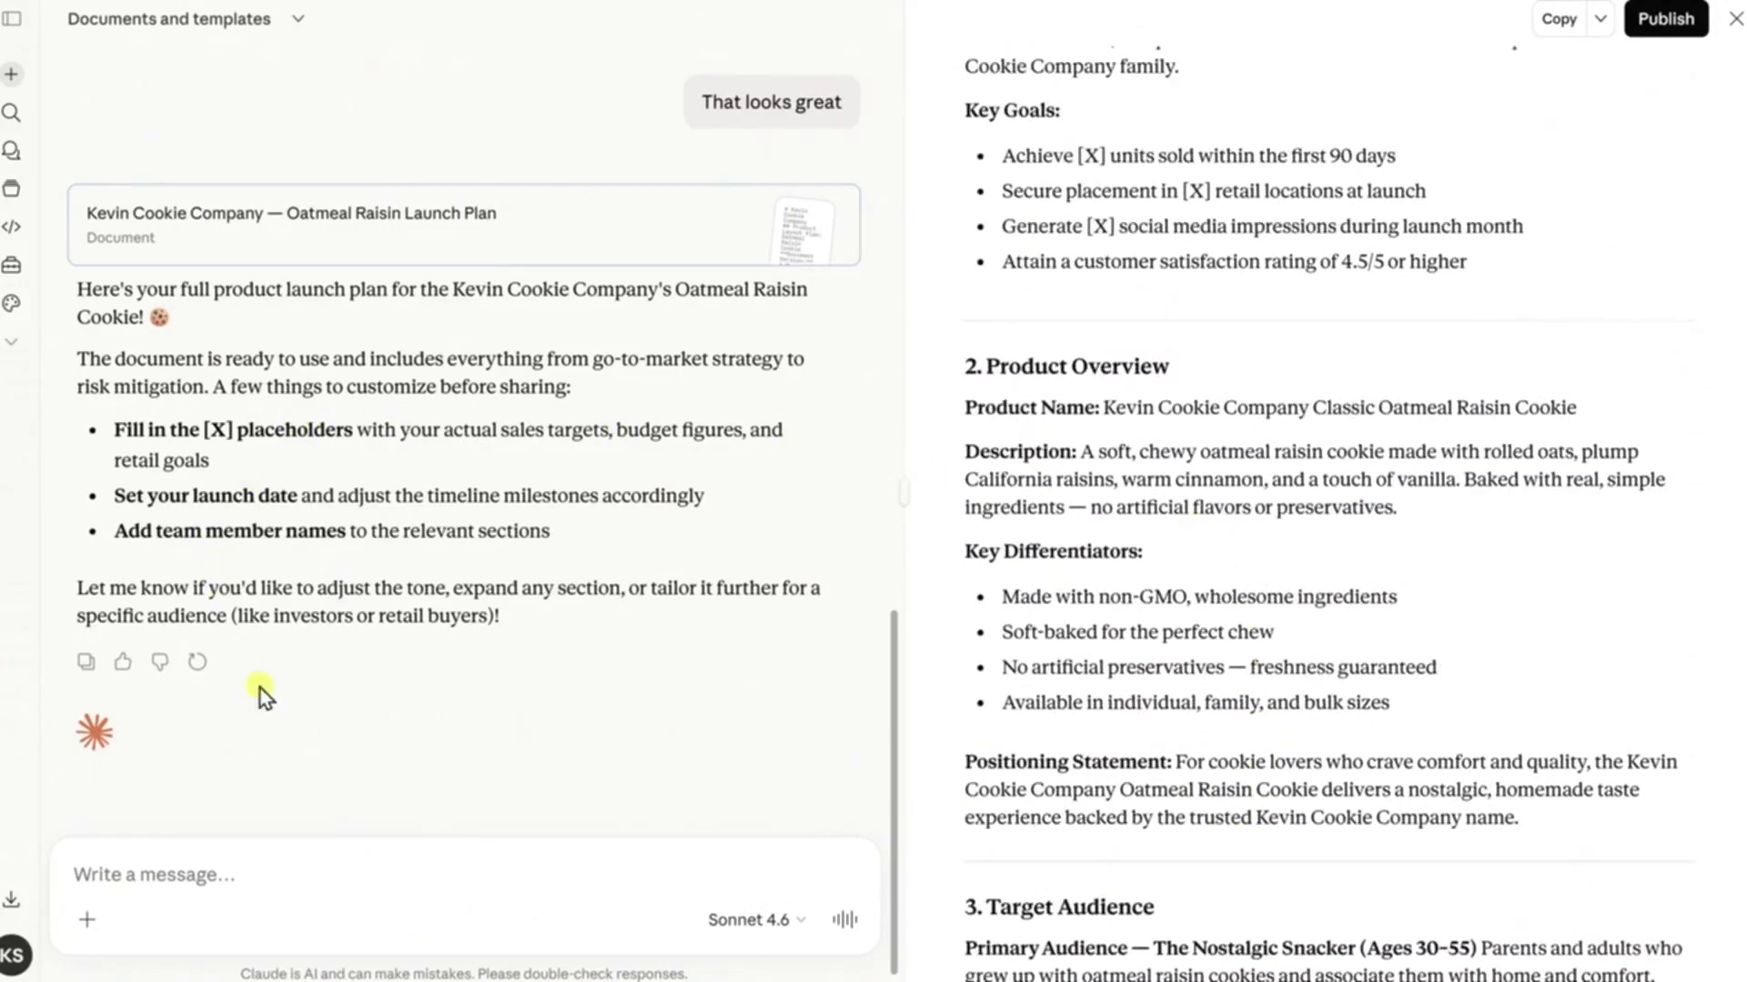
scroll(1424, 474, "up", 5)
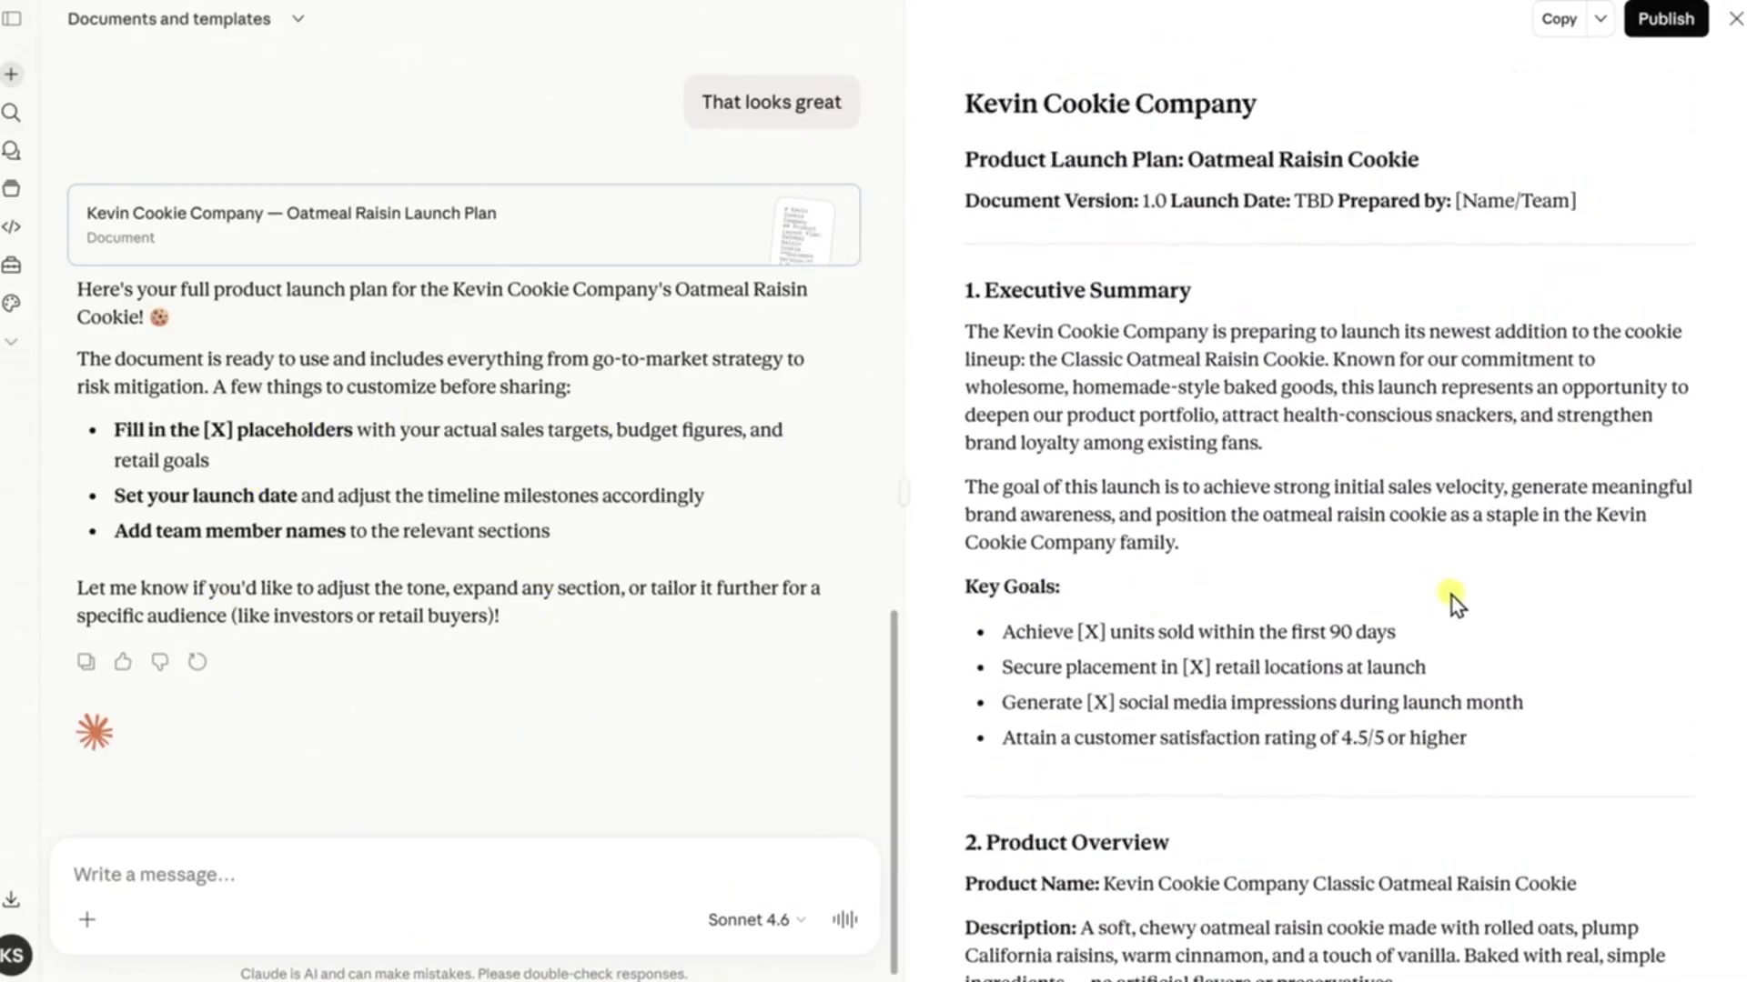
scroll(1459, 568, "down", 10)
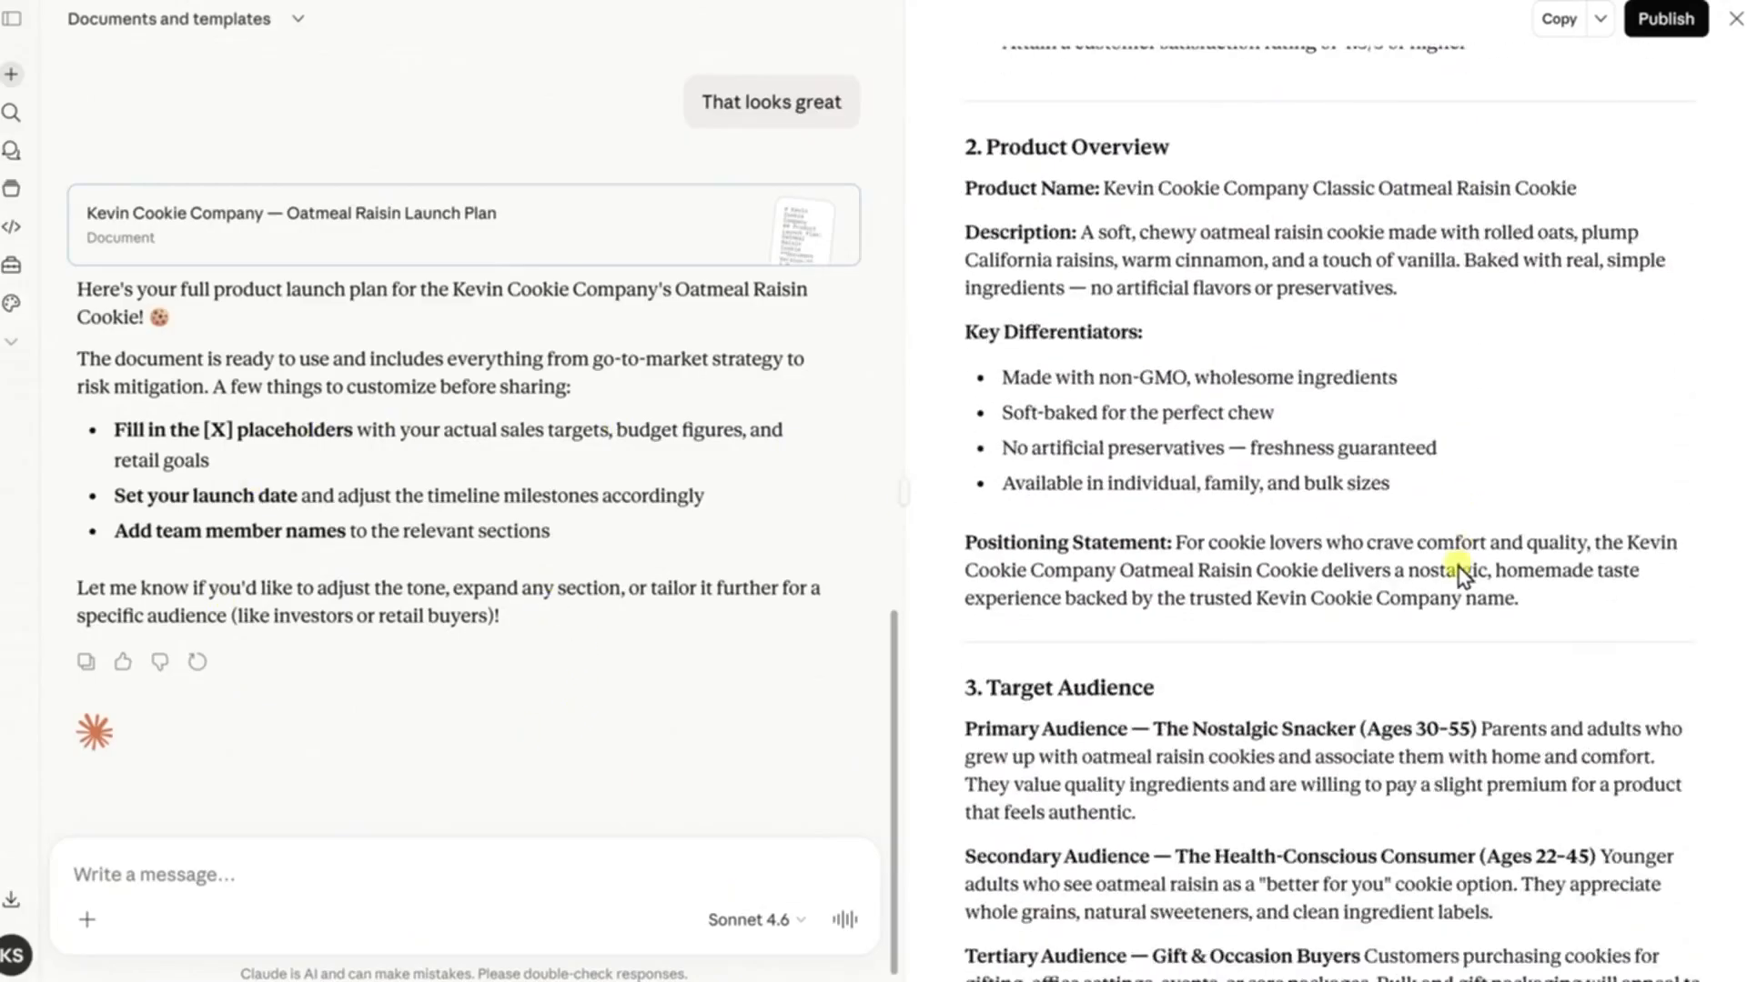
scroll(1459, 568, "down", 5)
scroll(1454, 554, "down", 10)
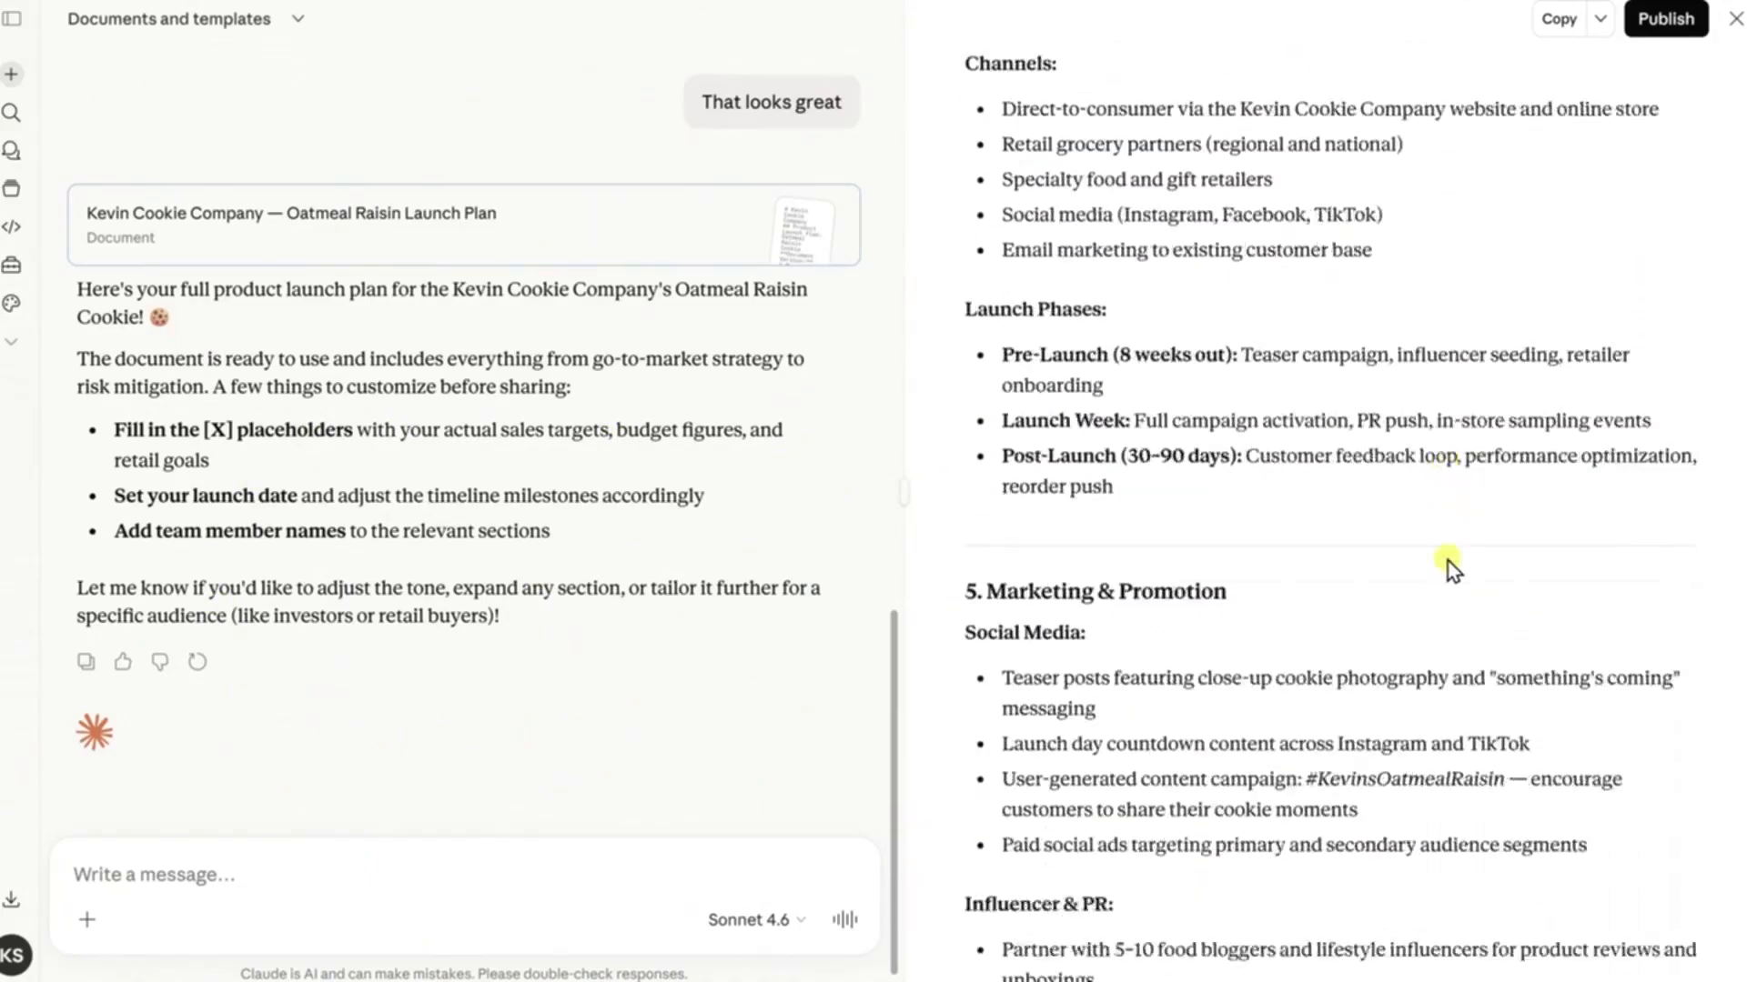
Send the prompt "Make this more concise." and review the revised launch plan
left_click(244, 860)
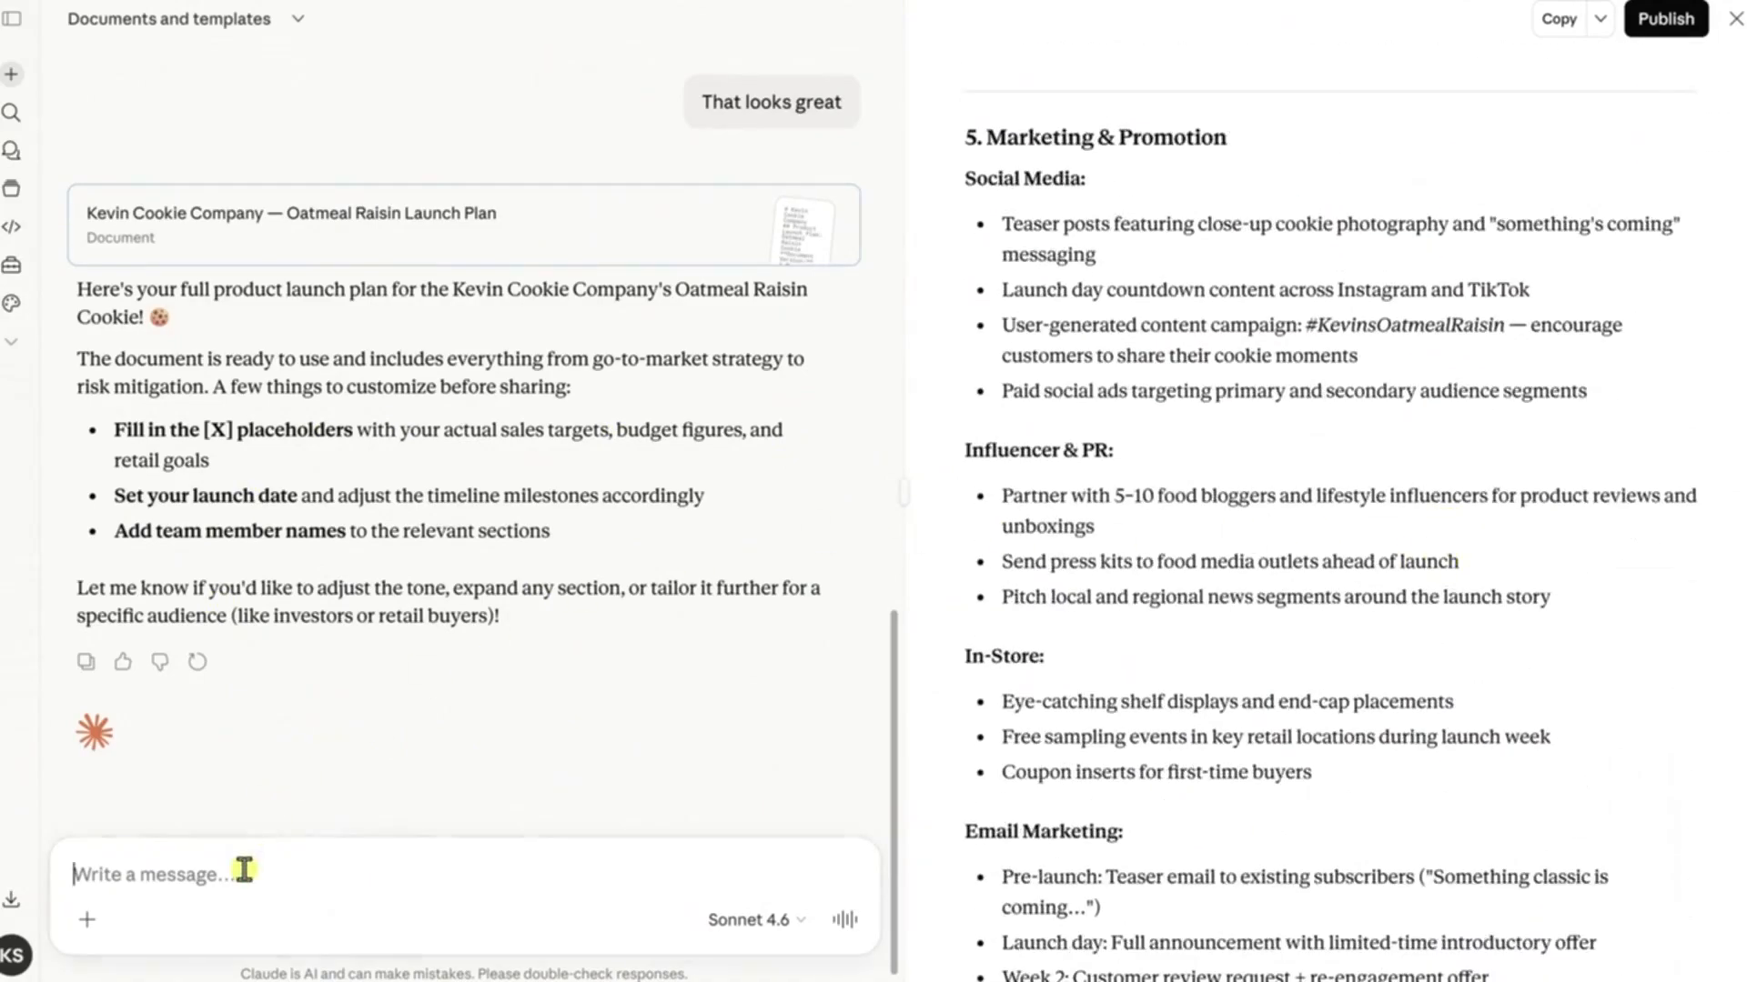
type("Make this more concise.")
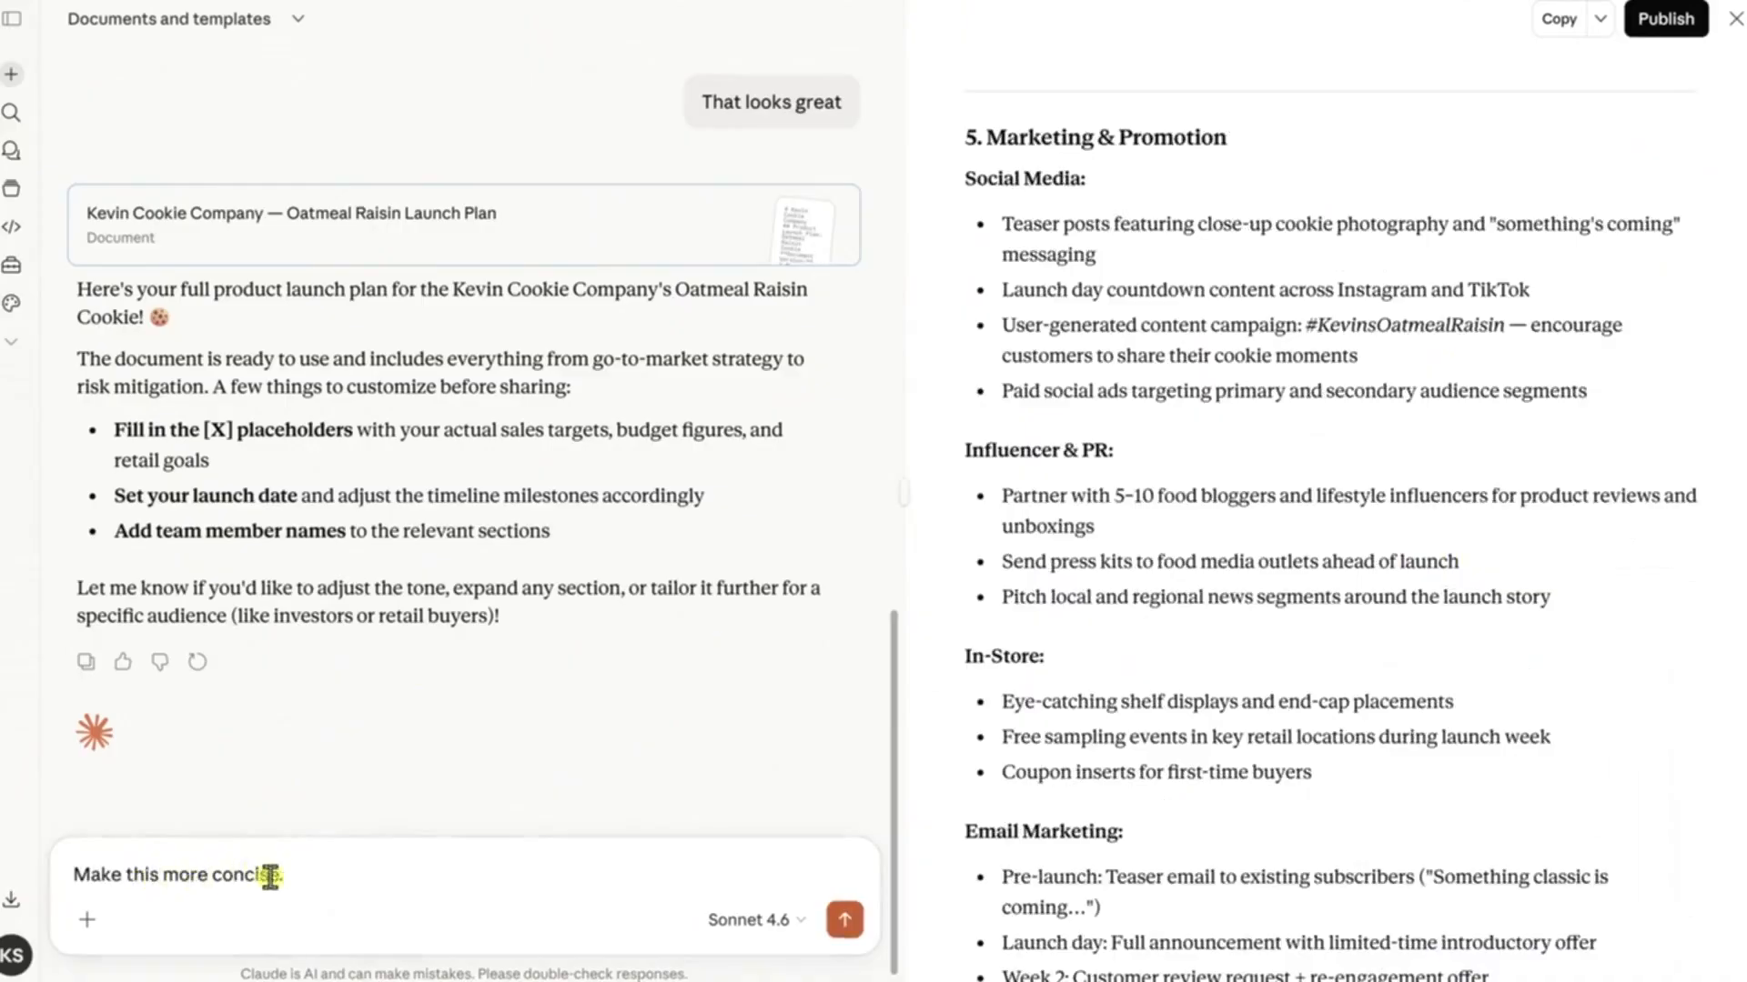
left_click(844, 924)
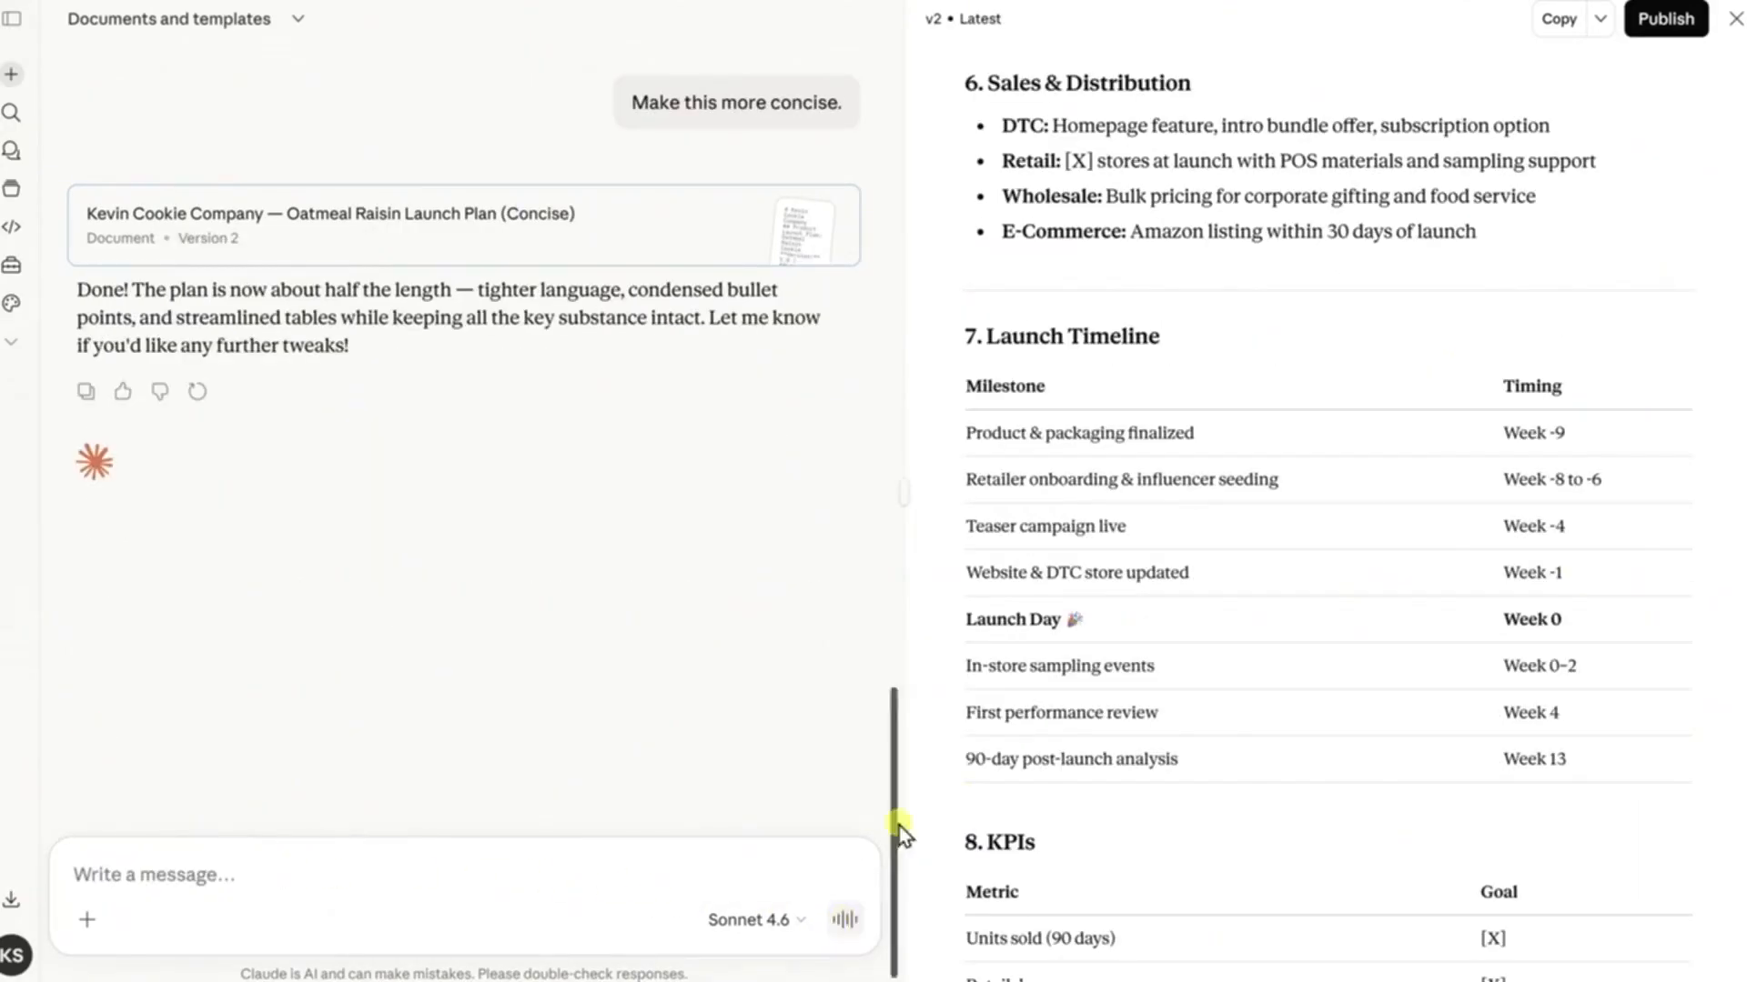
scroll(1236, 582, "up", 8)
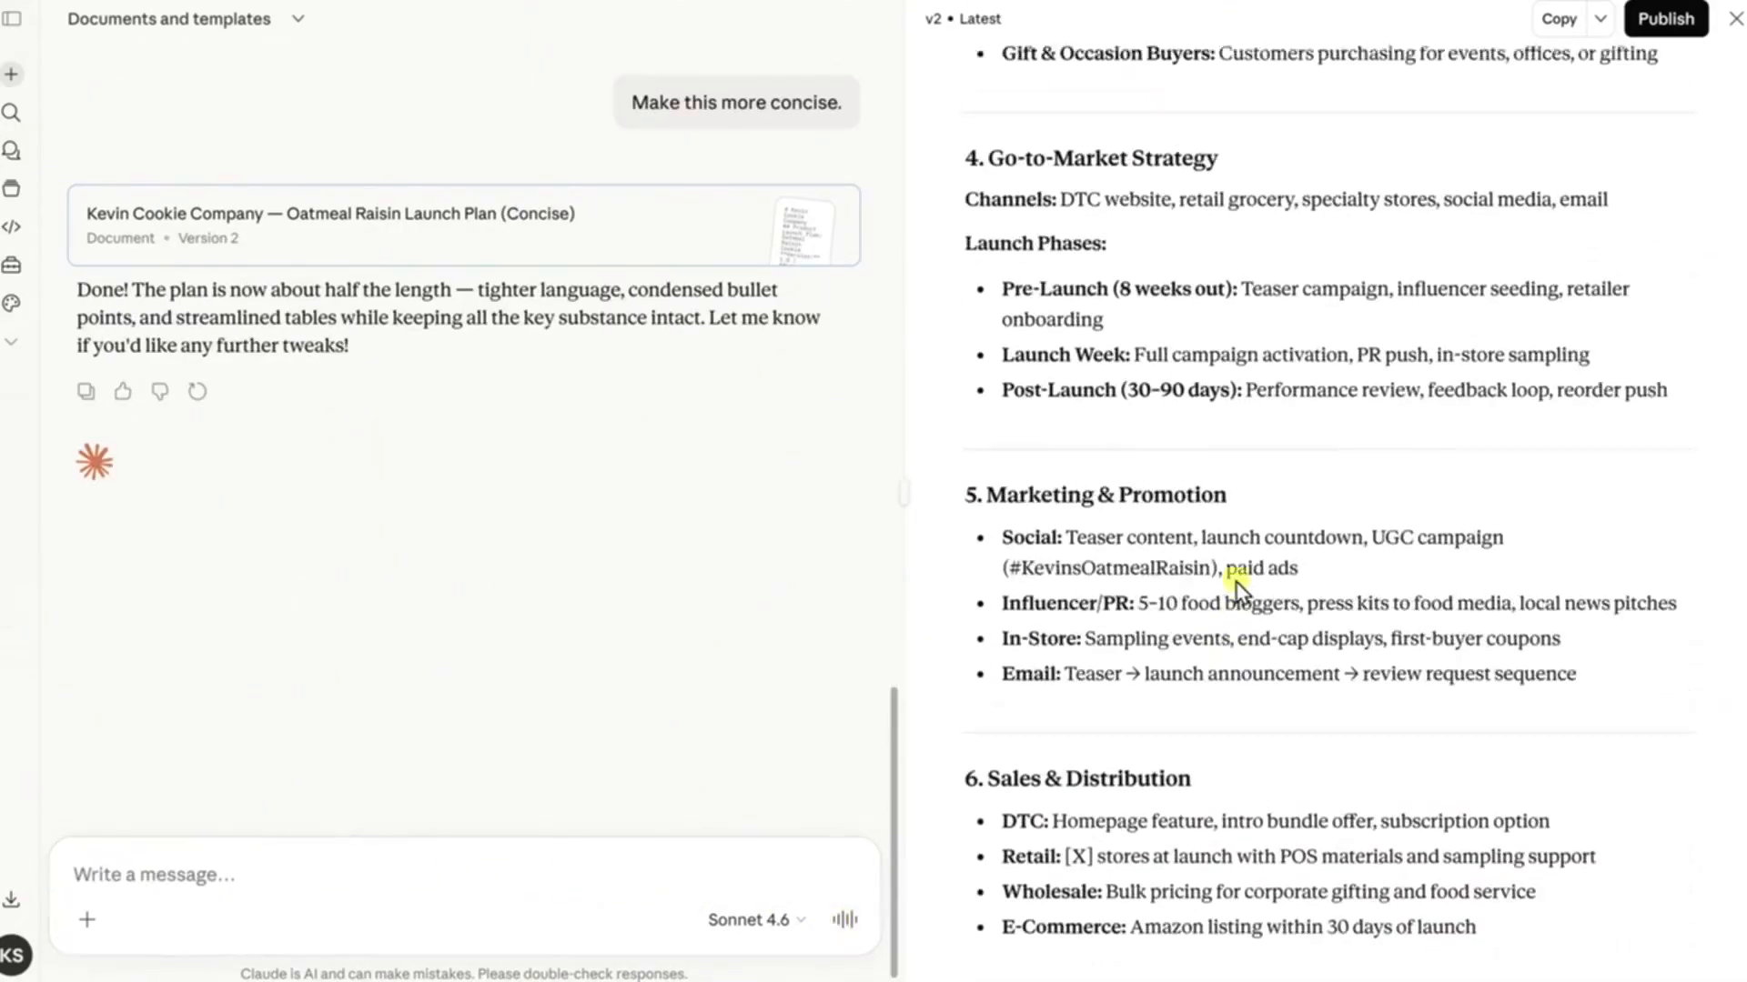
scroll(1254, 586, "up", 8)
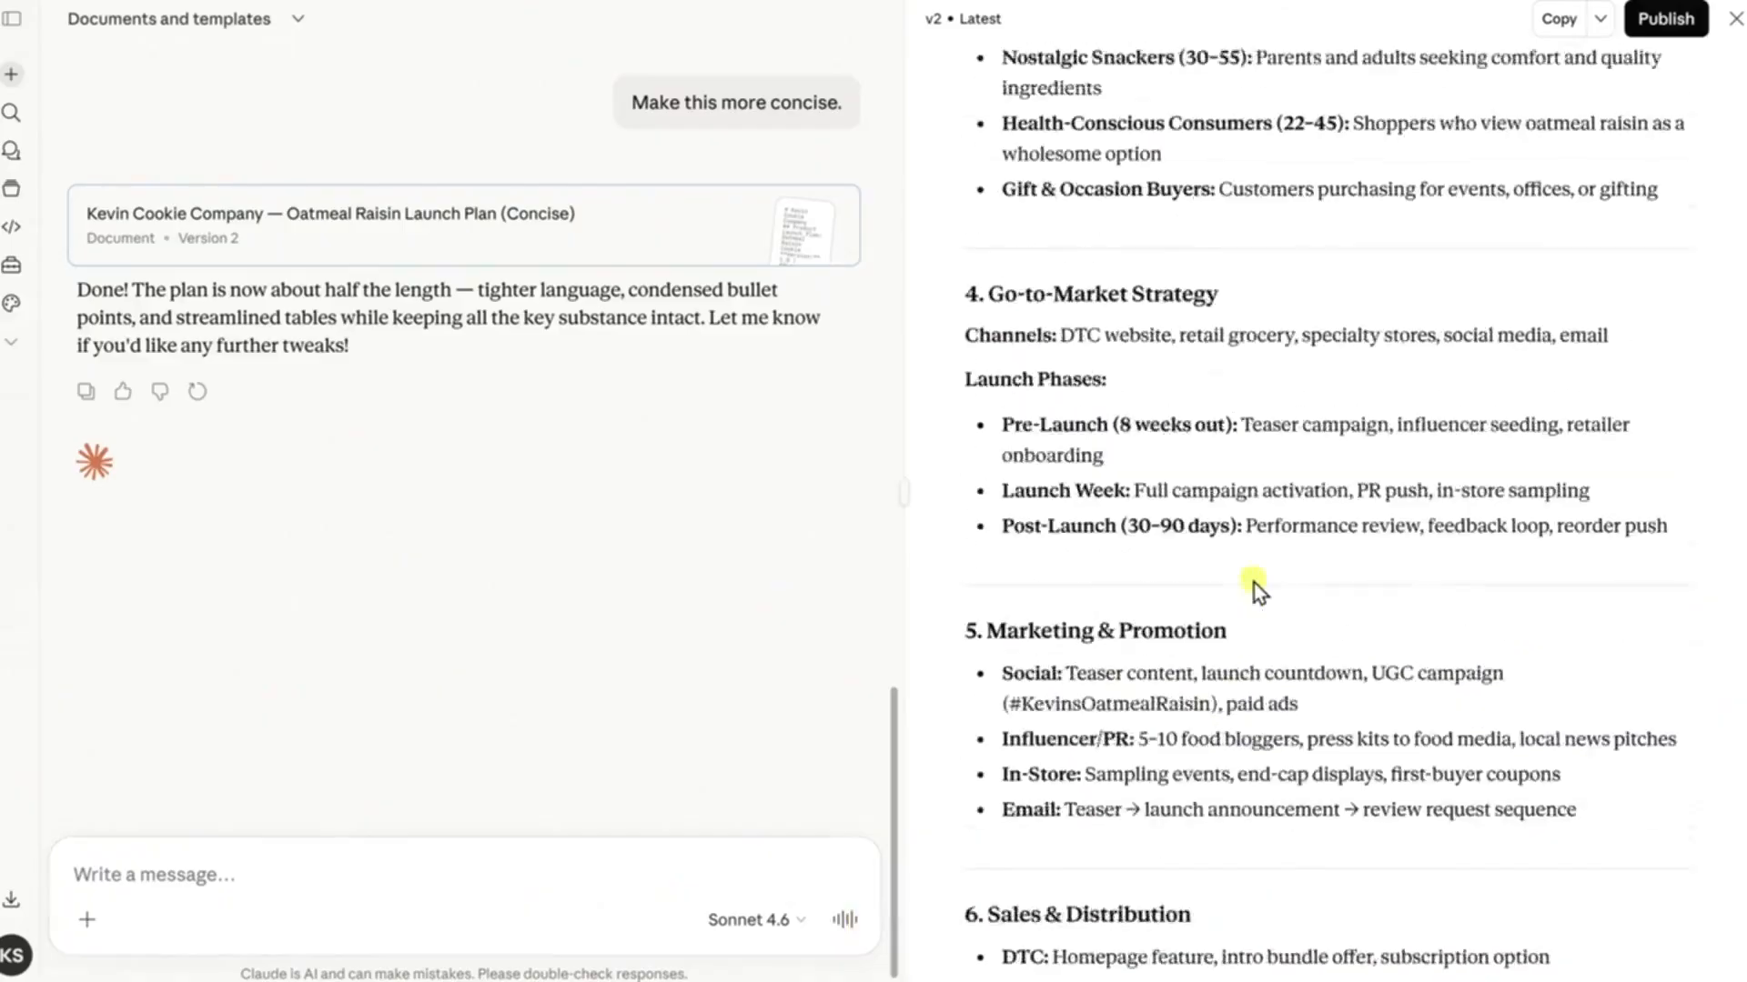
scroll(1254, 596, "down", 10)
scroll(1255, 602, "down", 5)
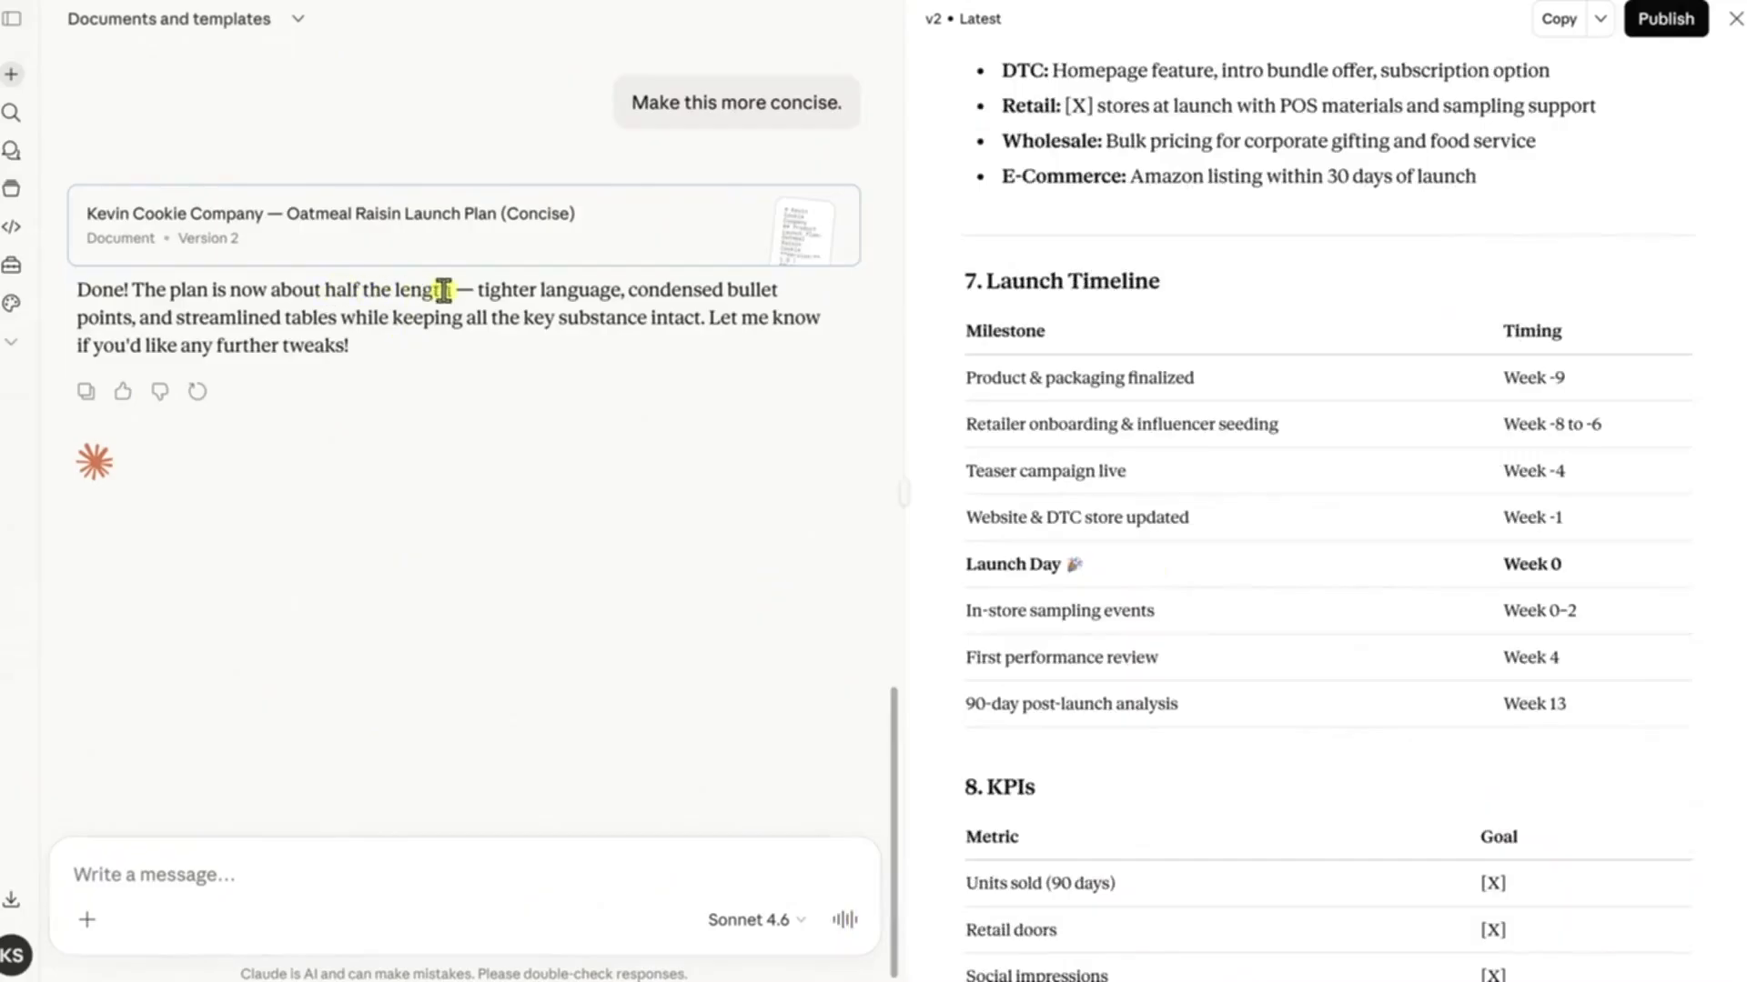
scroll(1365, 601, "up", 6)
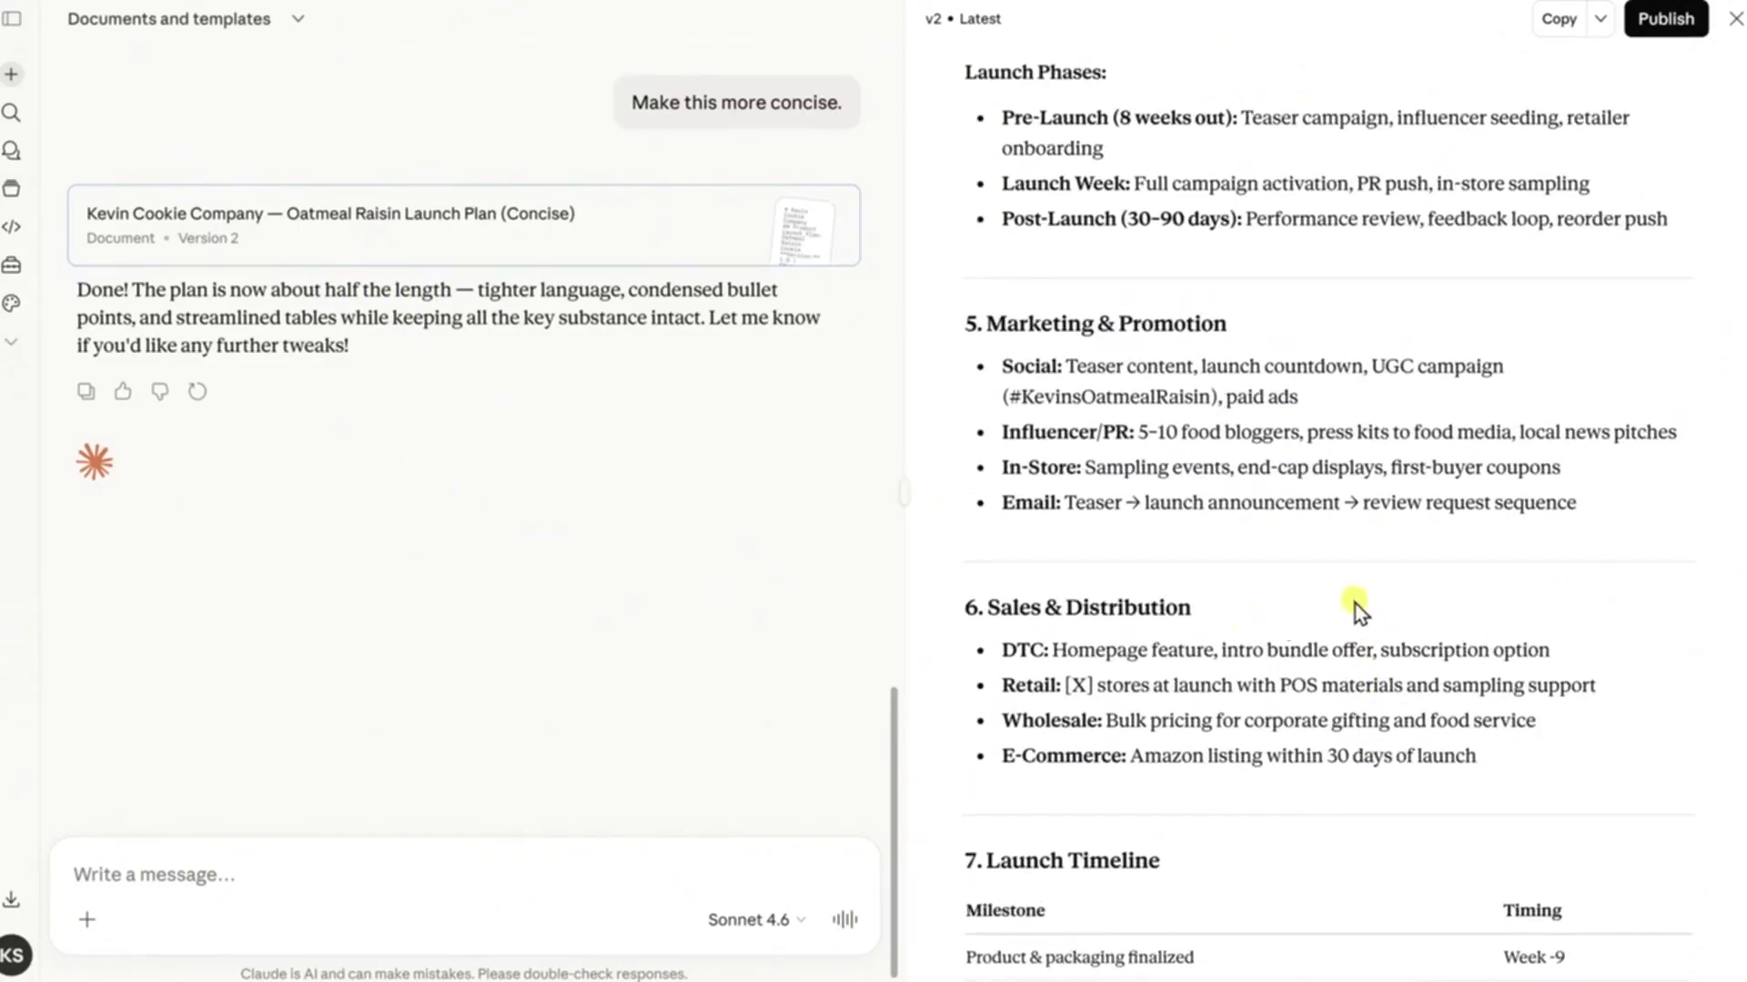
Send the prompt "Add a section with a sales forecast" and check the new section in the launch plan
type("Add a section with a sales forecast")
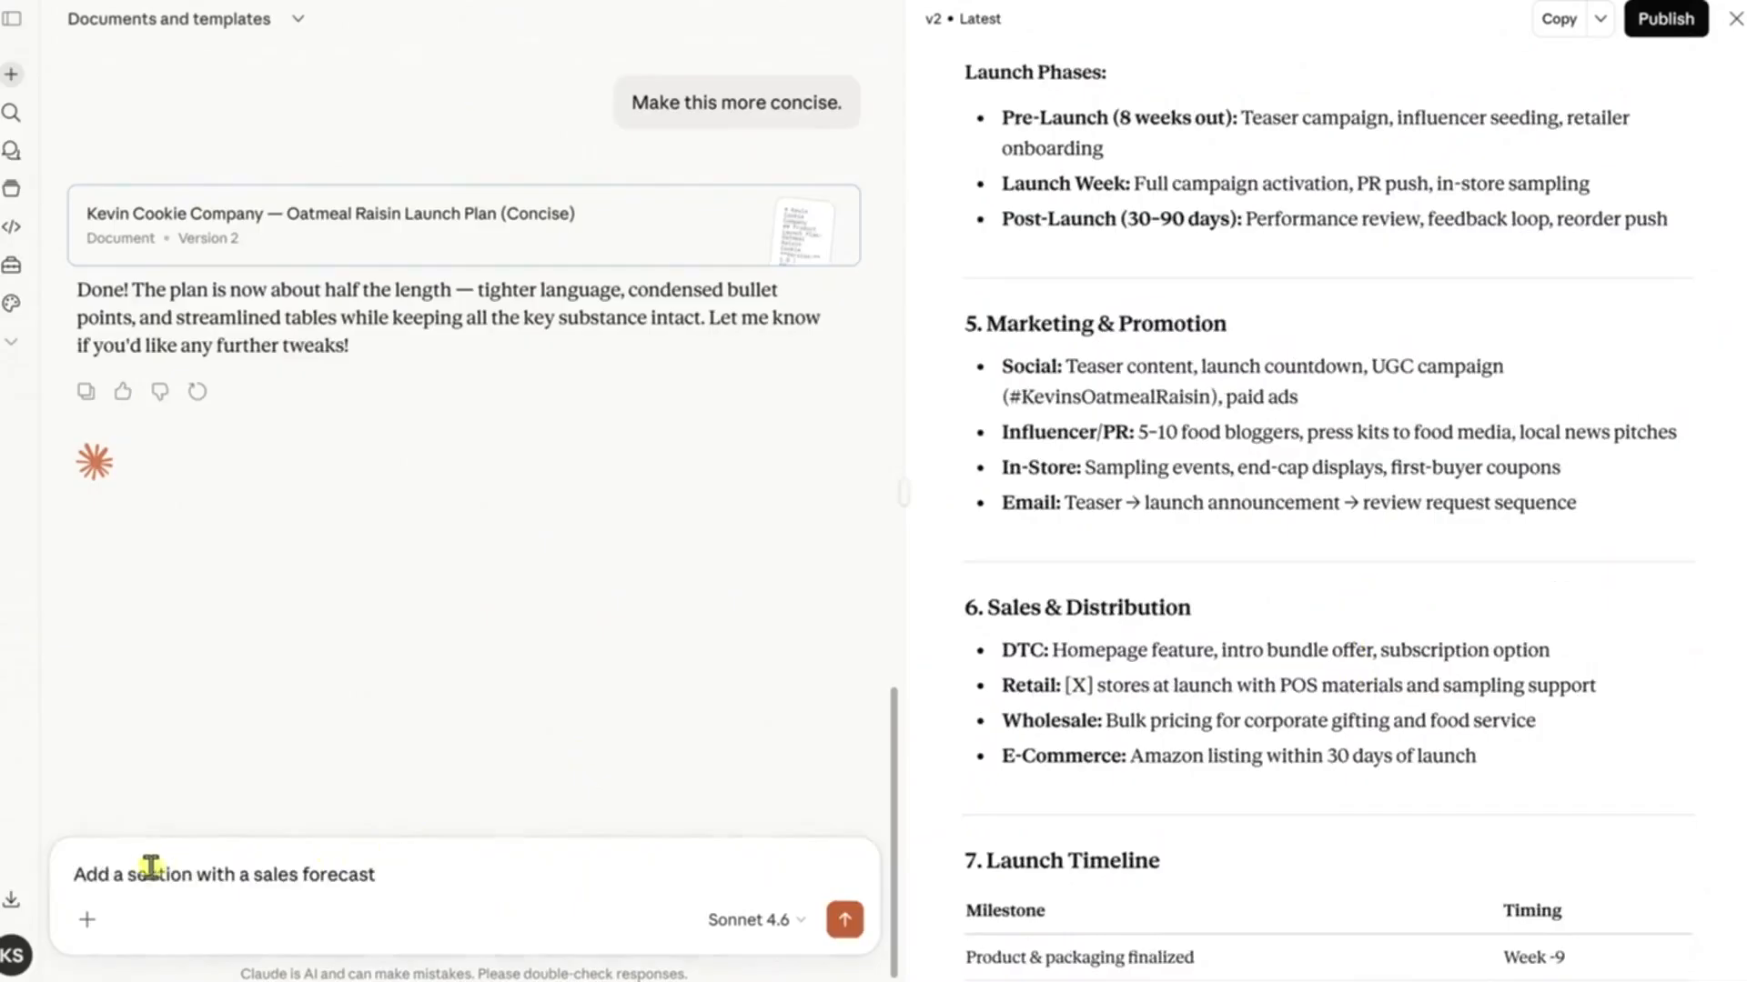
left_click(844, 920)
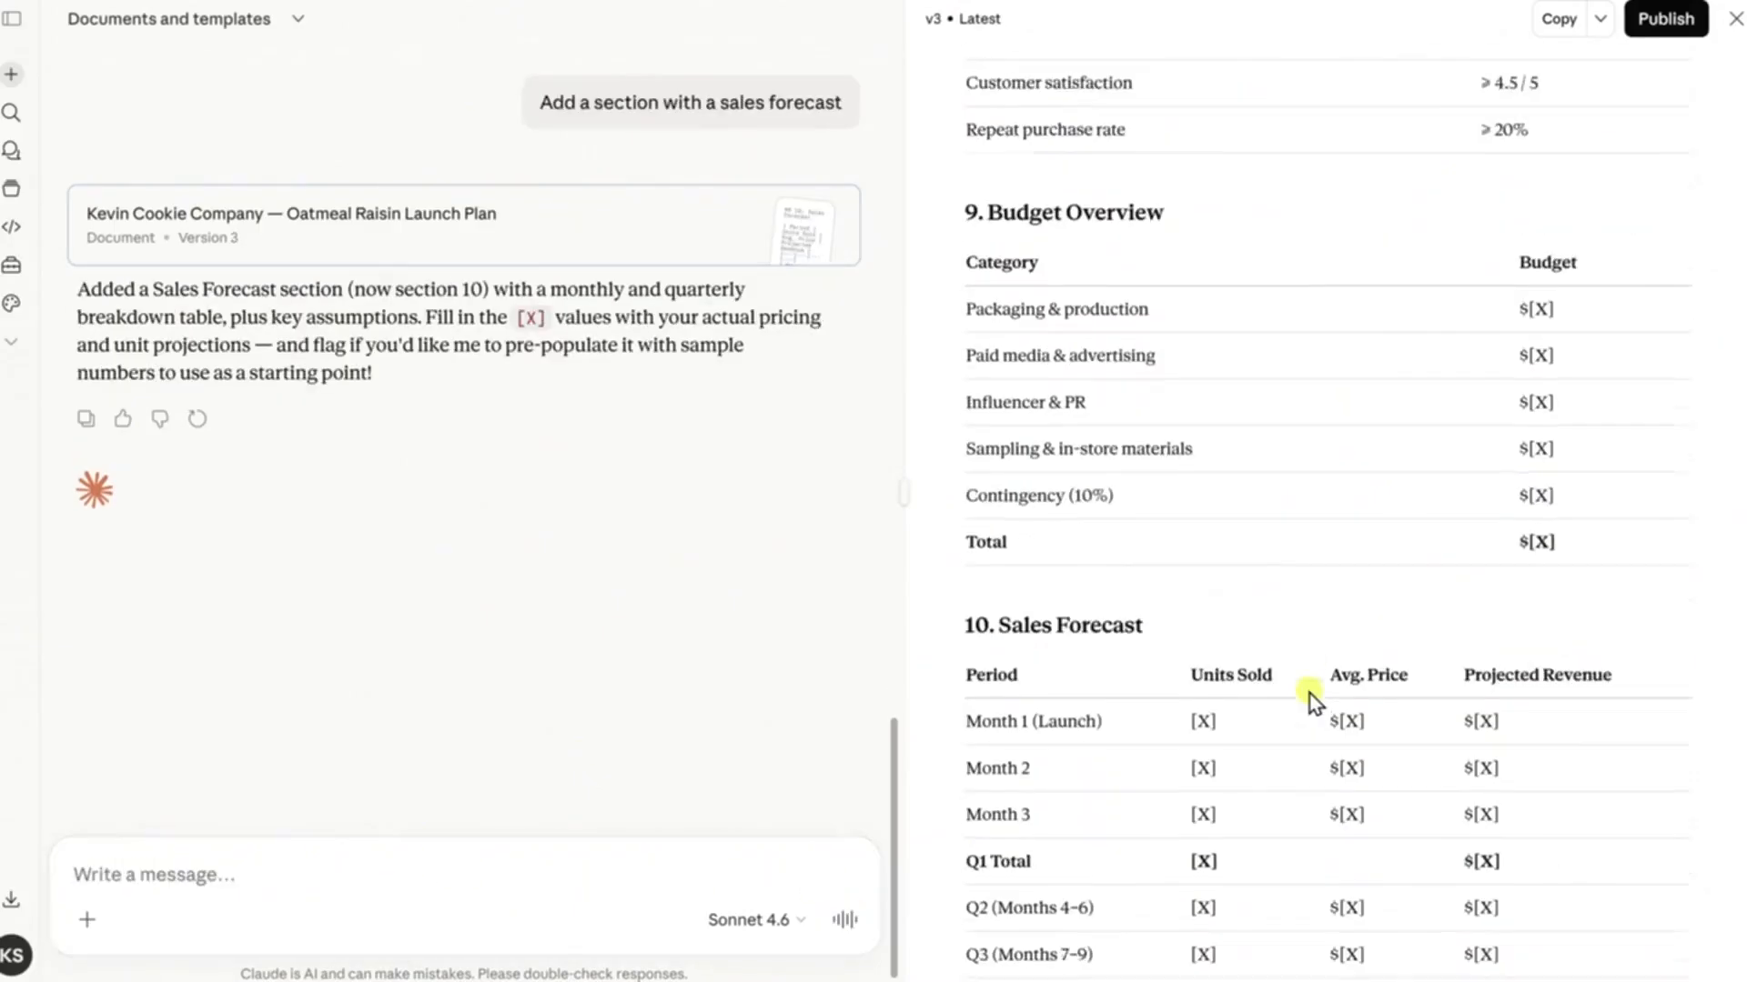
scroll(1310, 695, "down", 4)
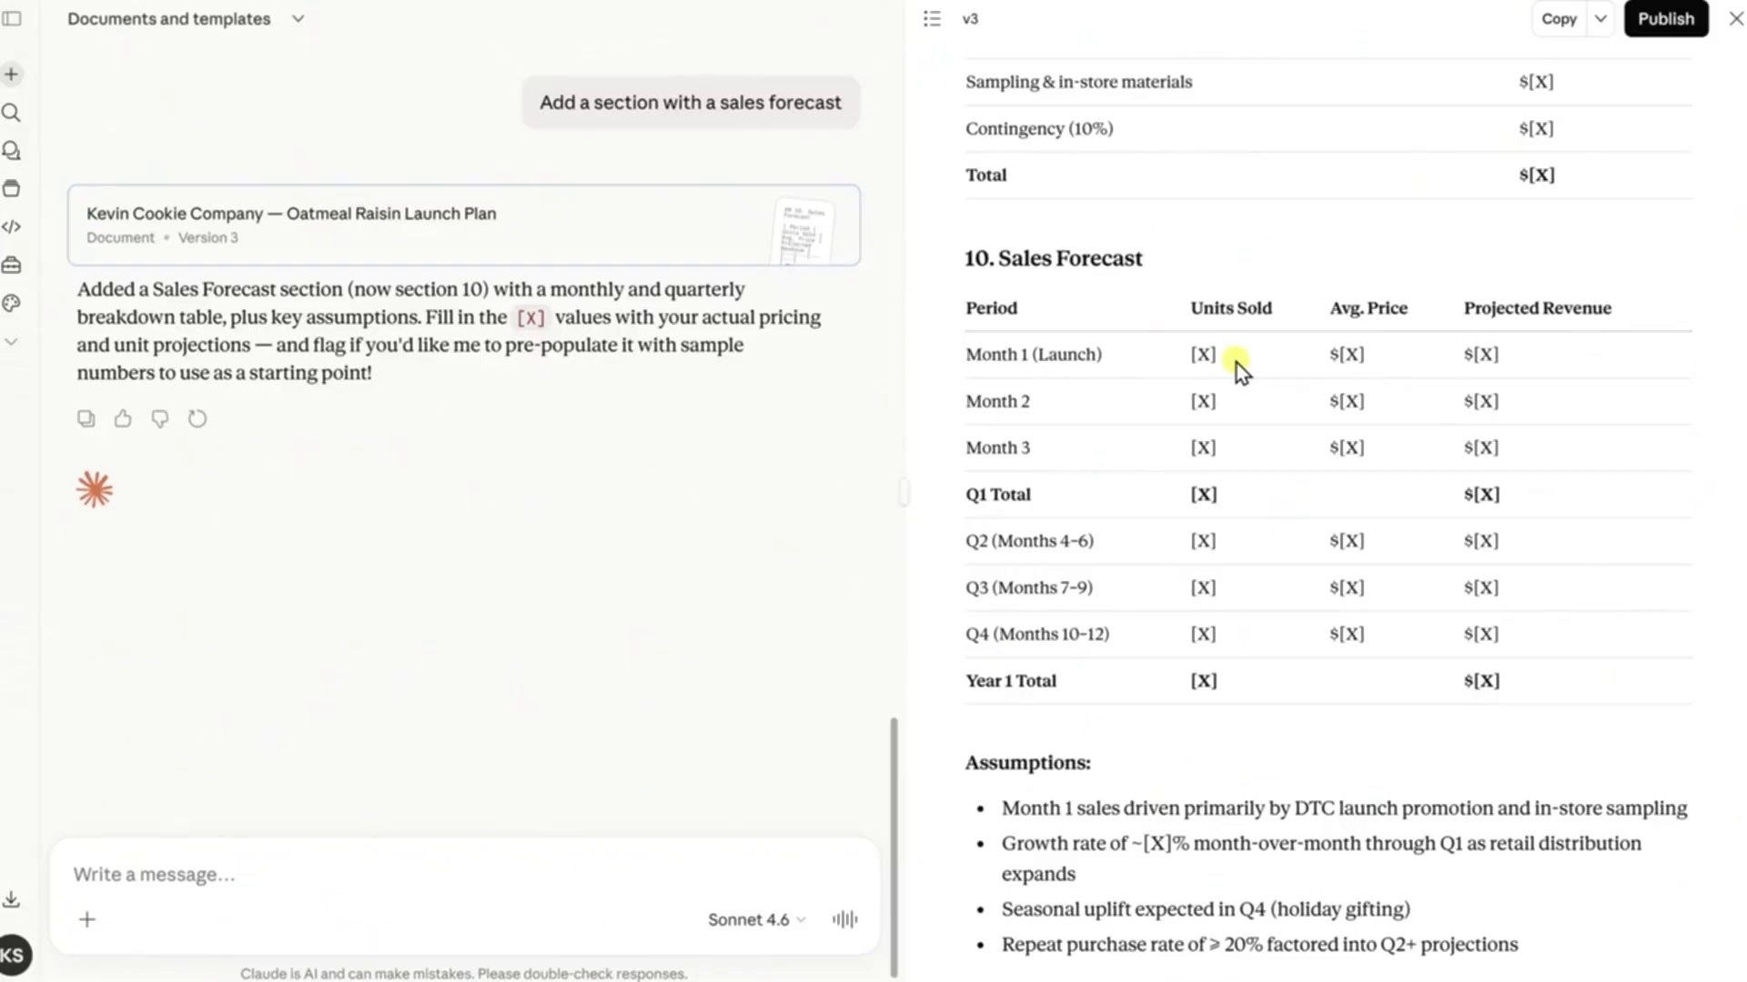
Improve only the launch plan's Executive Summary section, including its goals, with the instruction "Make this more persuasive"
scroll(1236, 363, "up", 20)
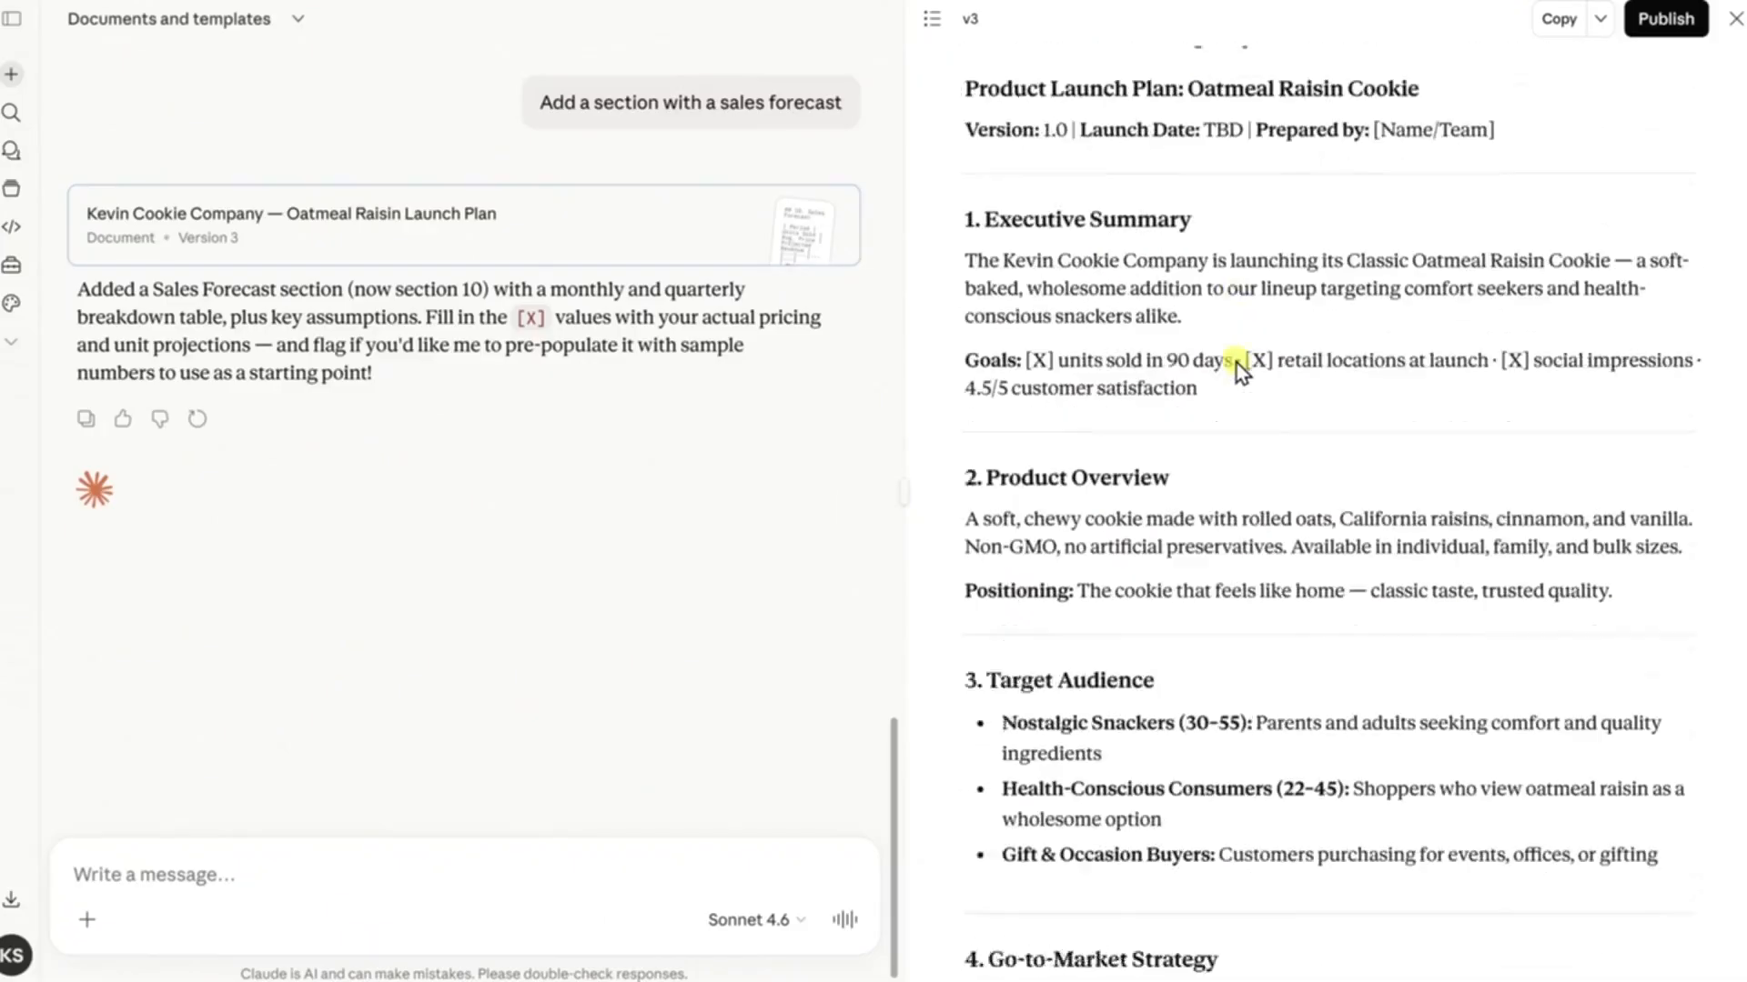
scroll(1236, 363, "up", 2)
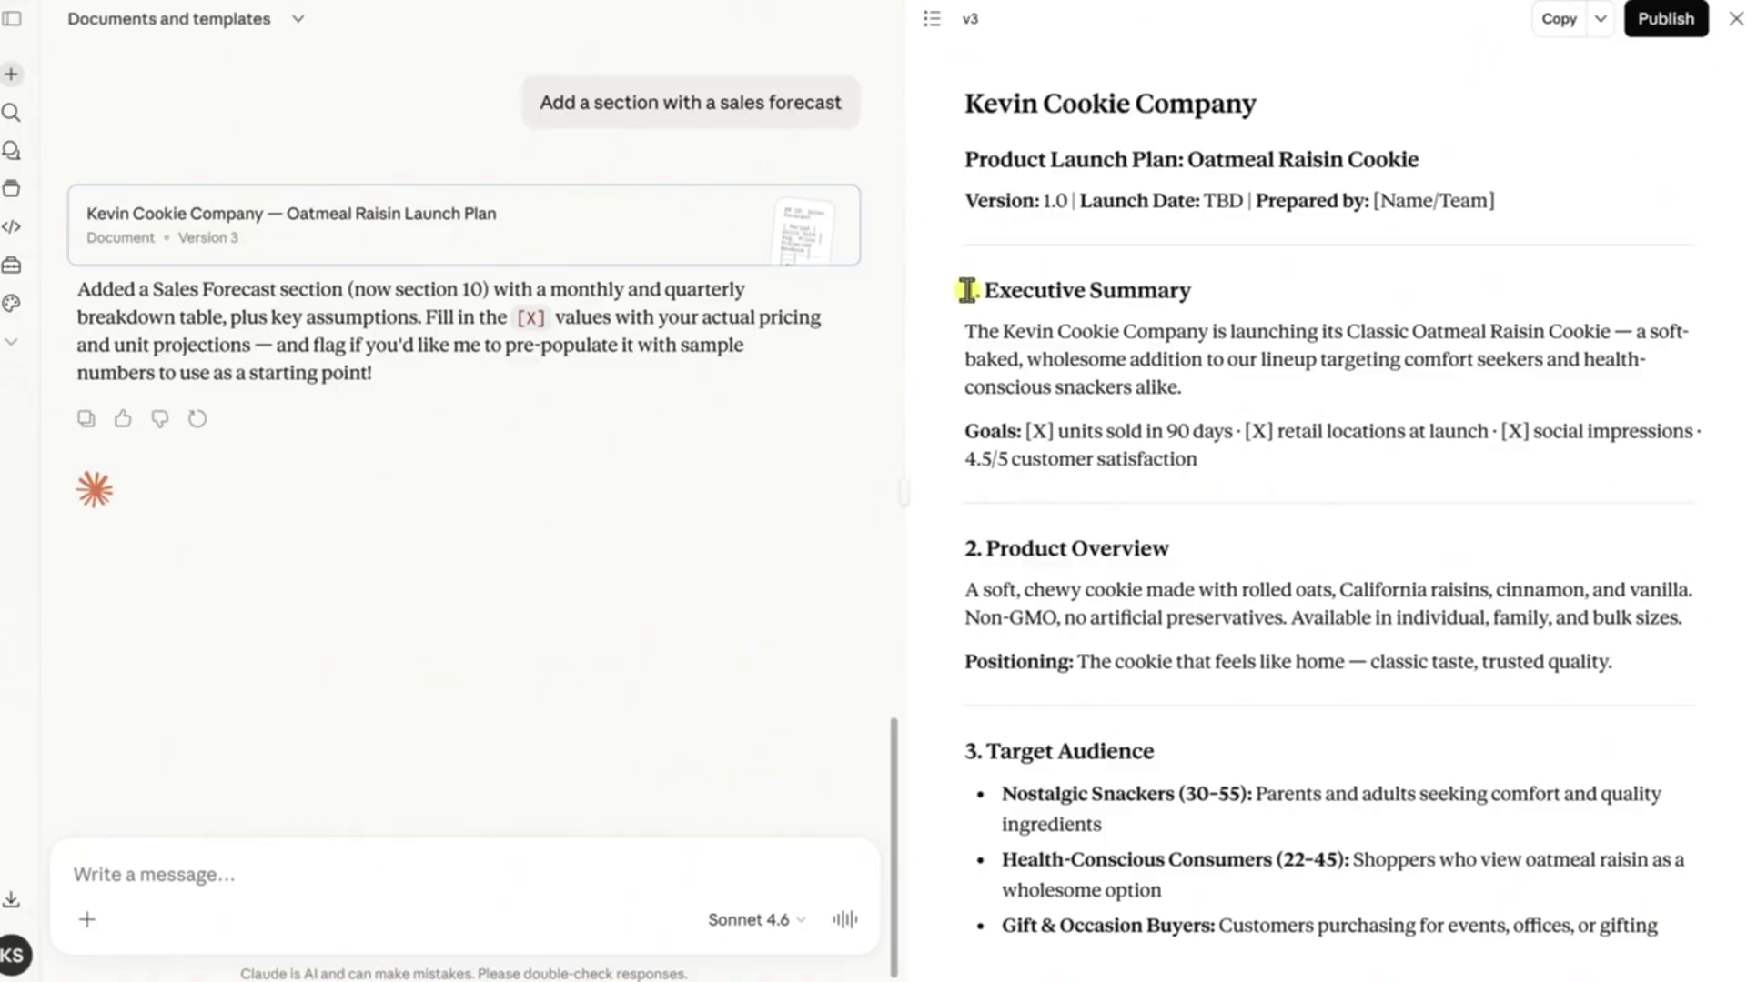
left_click_drag(966, 290, 1251, 457)
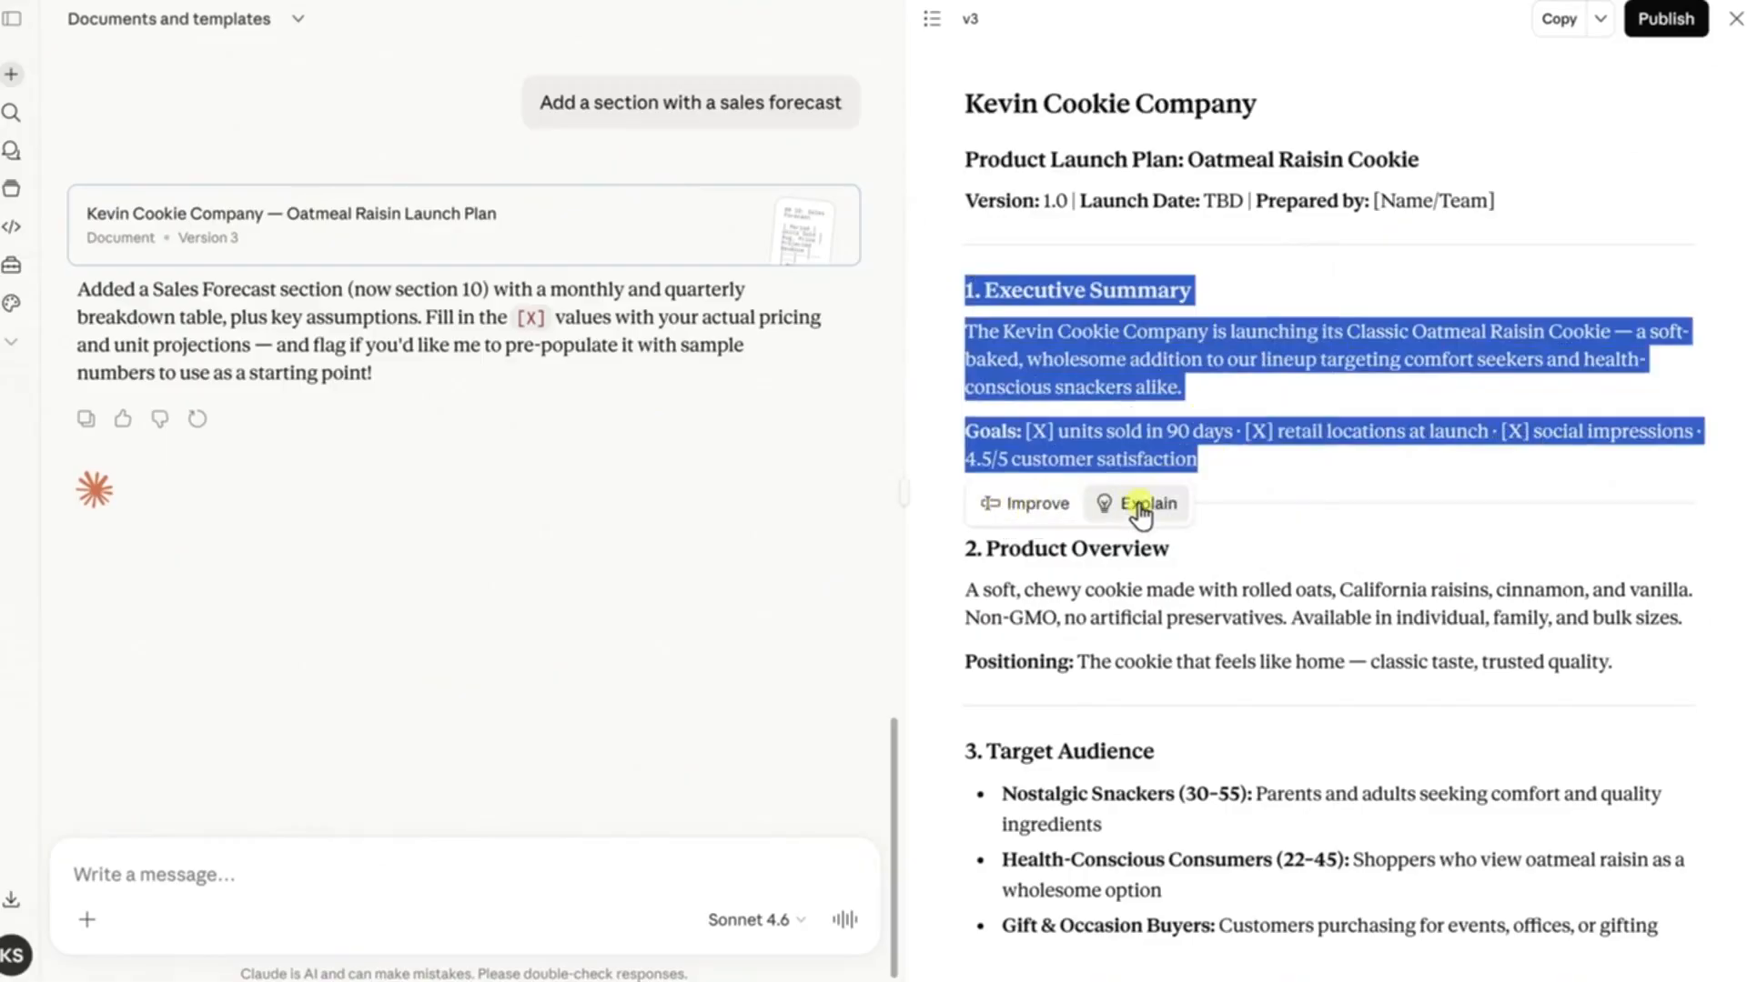
left_click(1029, 505)
type("Make this more persuasive.")
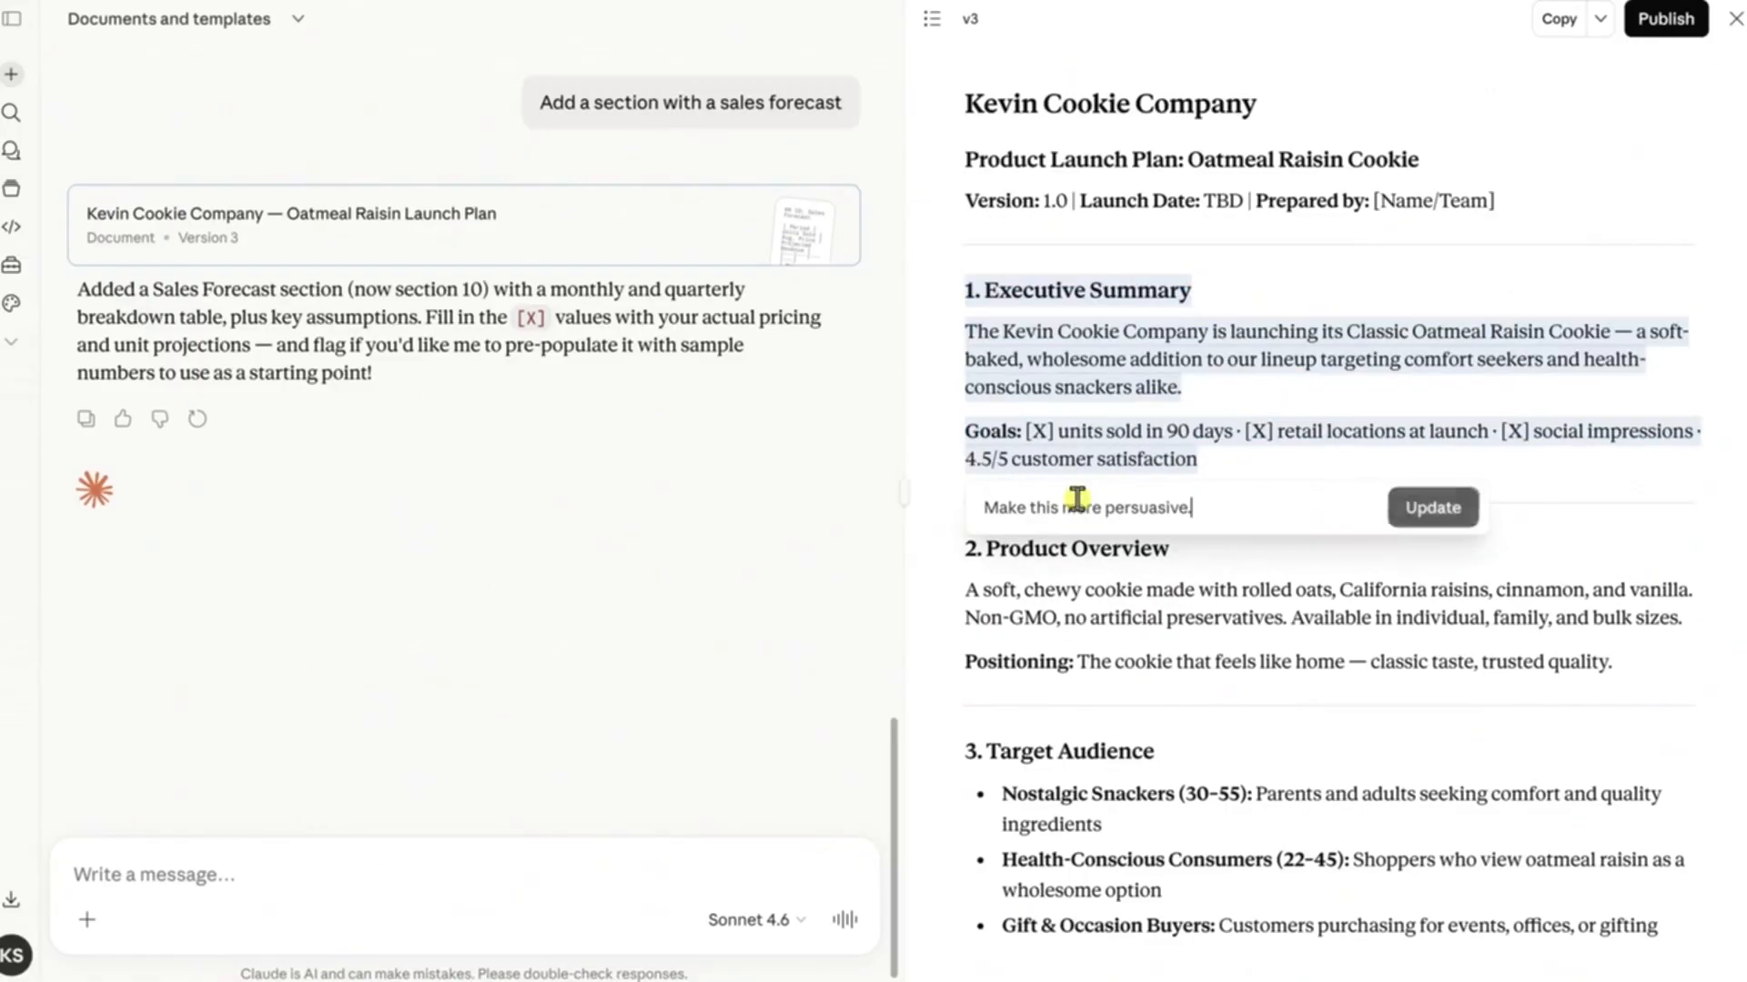
left_click(1435, 515)
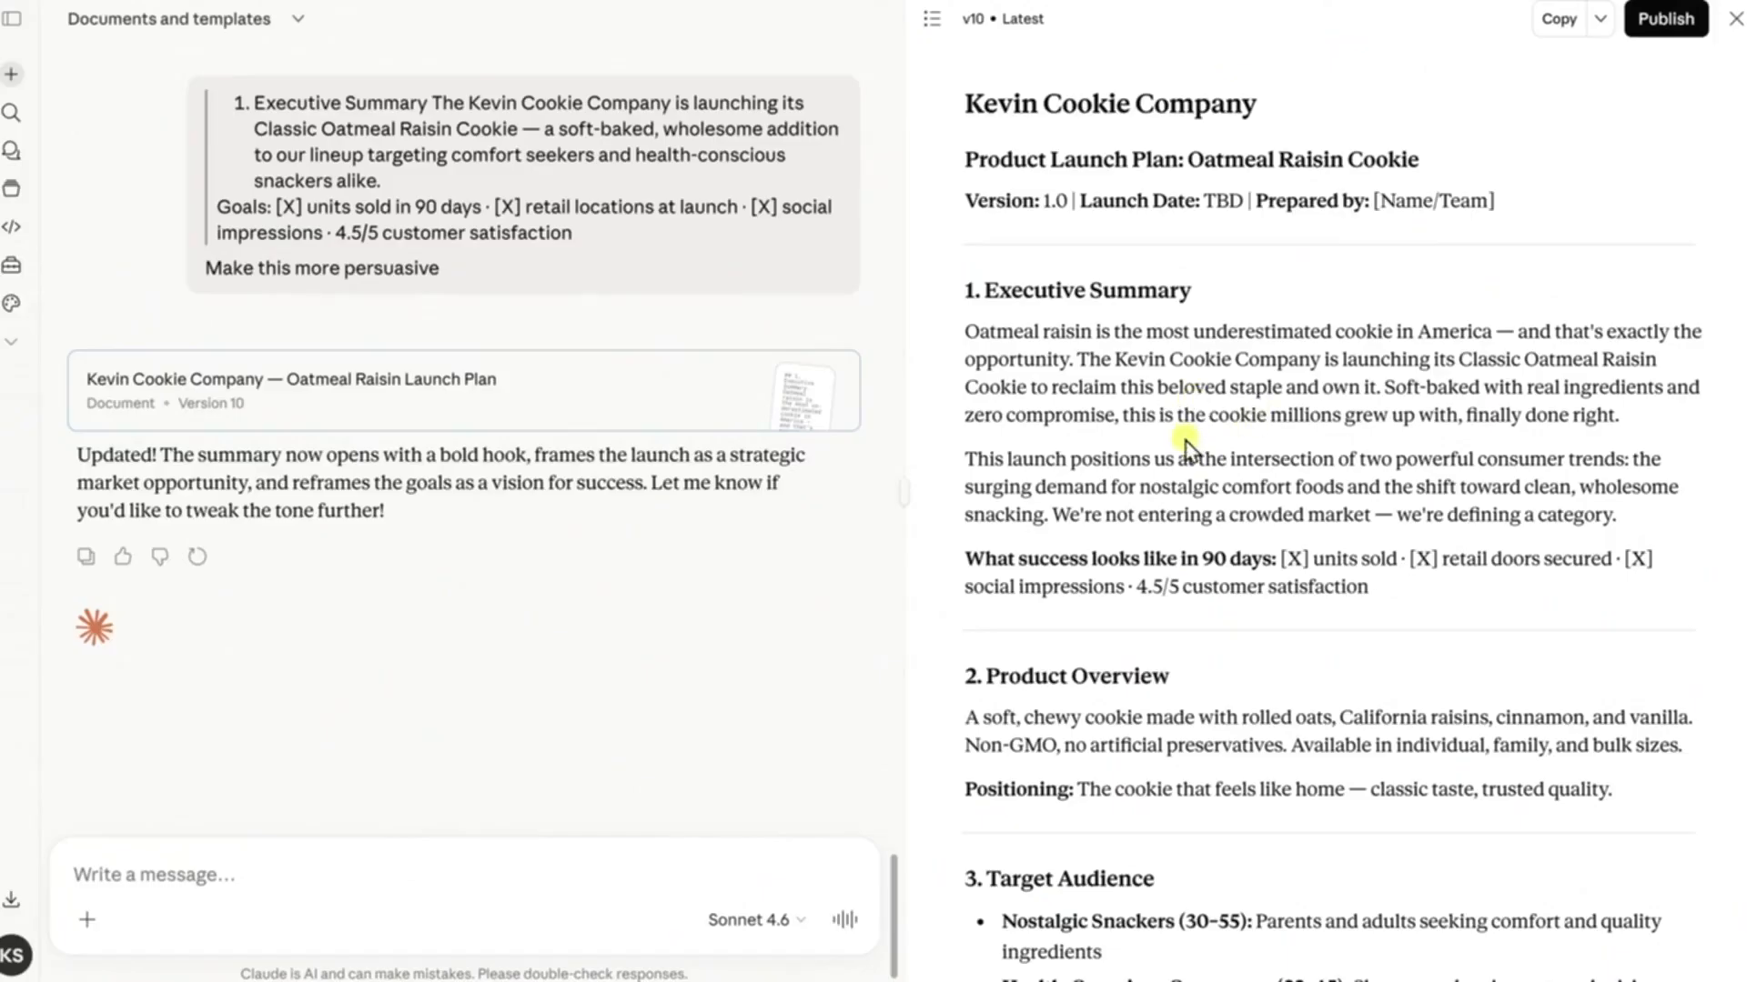
Rename the chat as "Product Launch Plan: Oatmeal Raisin Cookie"
left_click(297, 19)
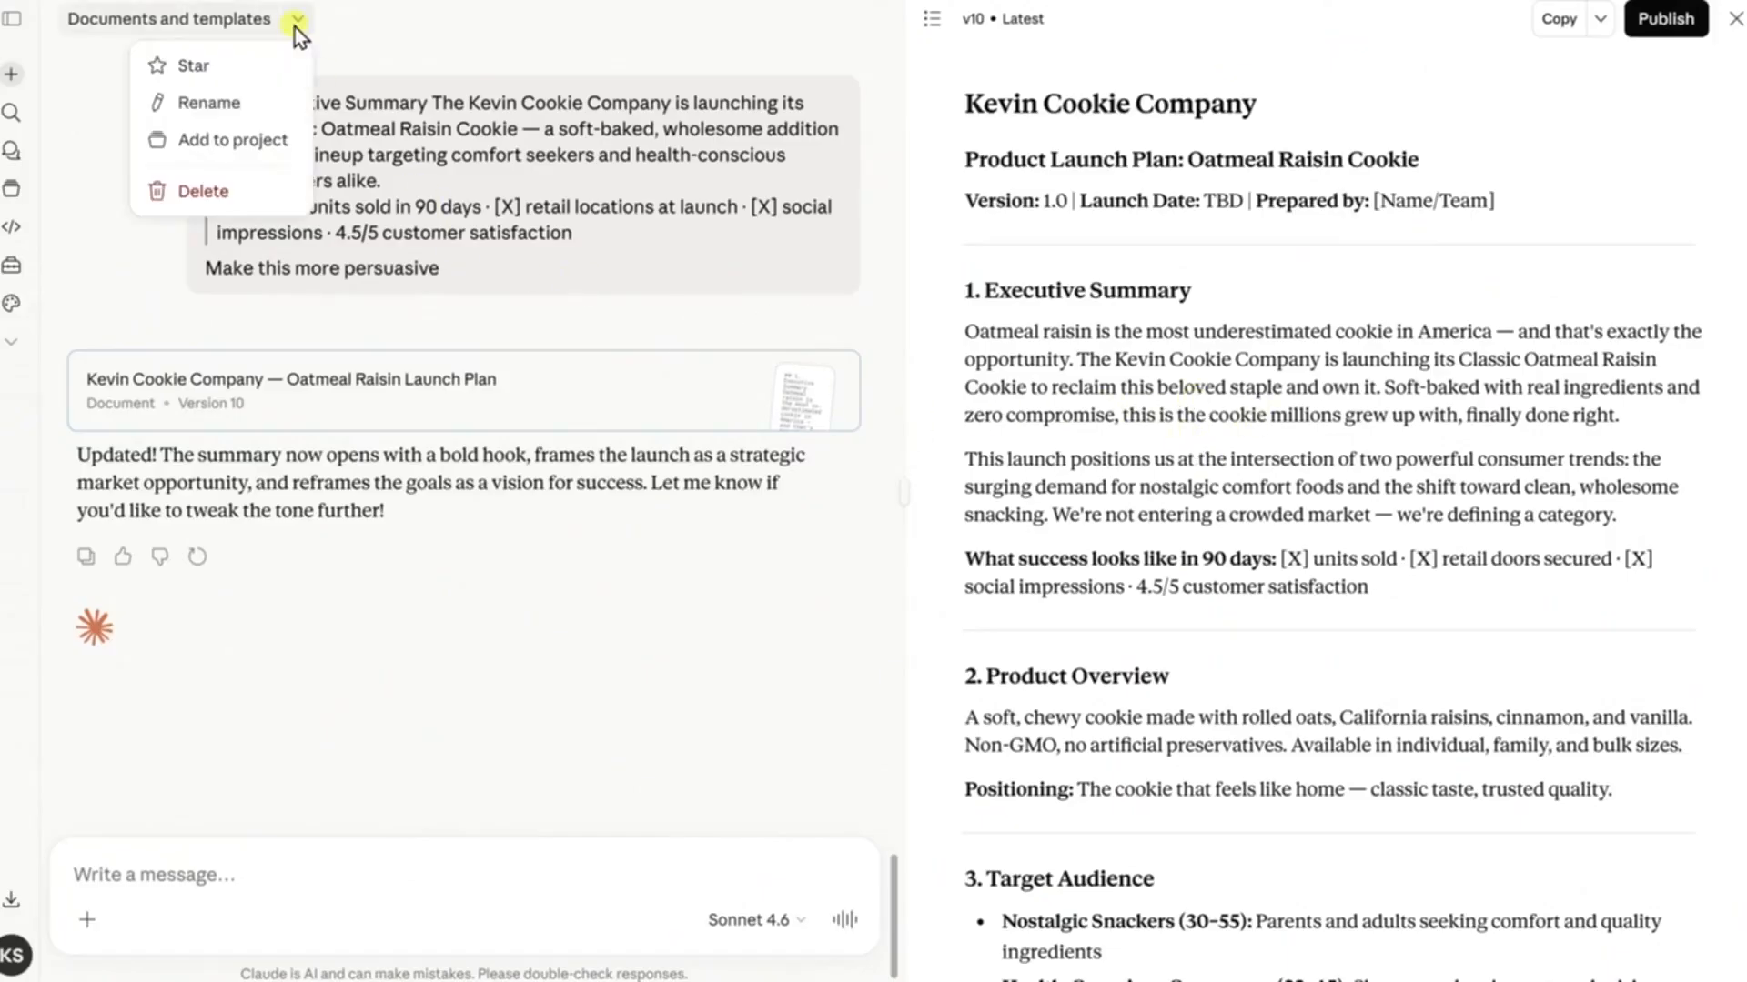
left_click(212, 102)
type("Product Launch Plan: Oatmeal Raisin Cookie")
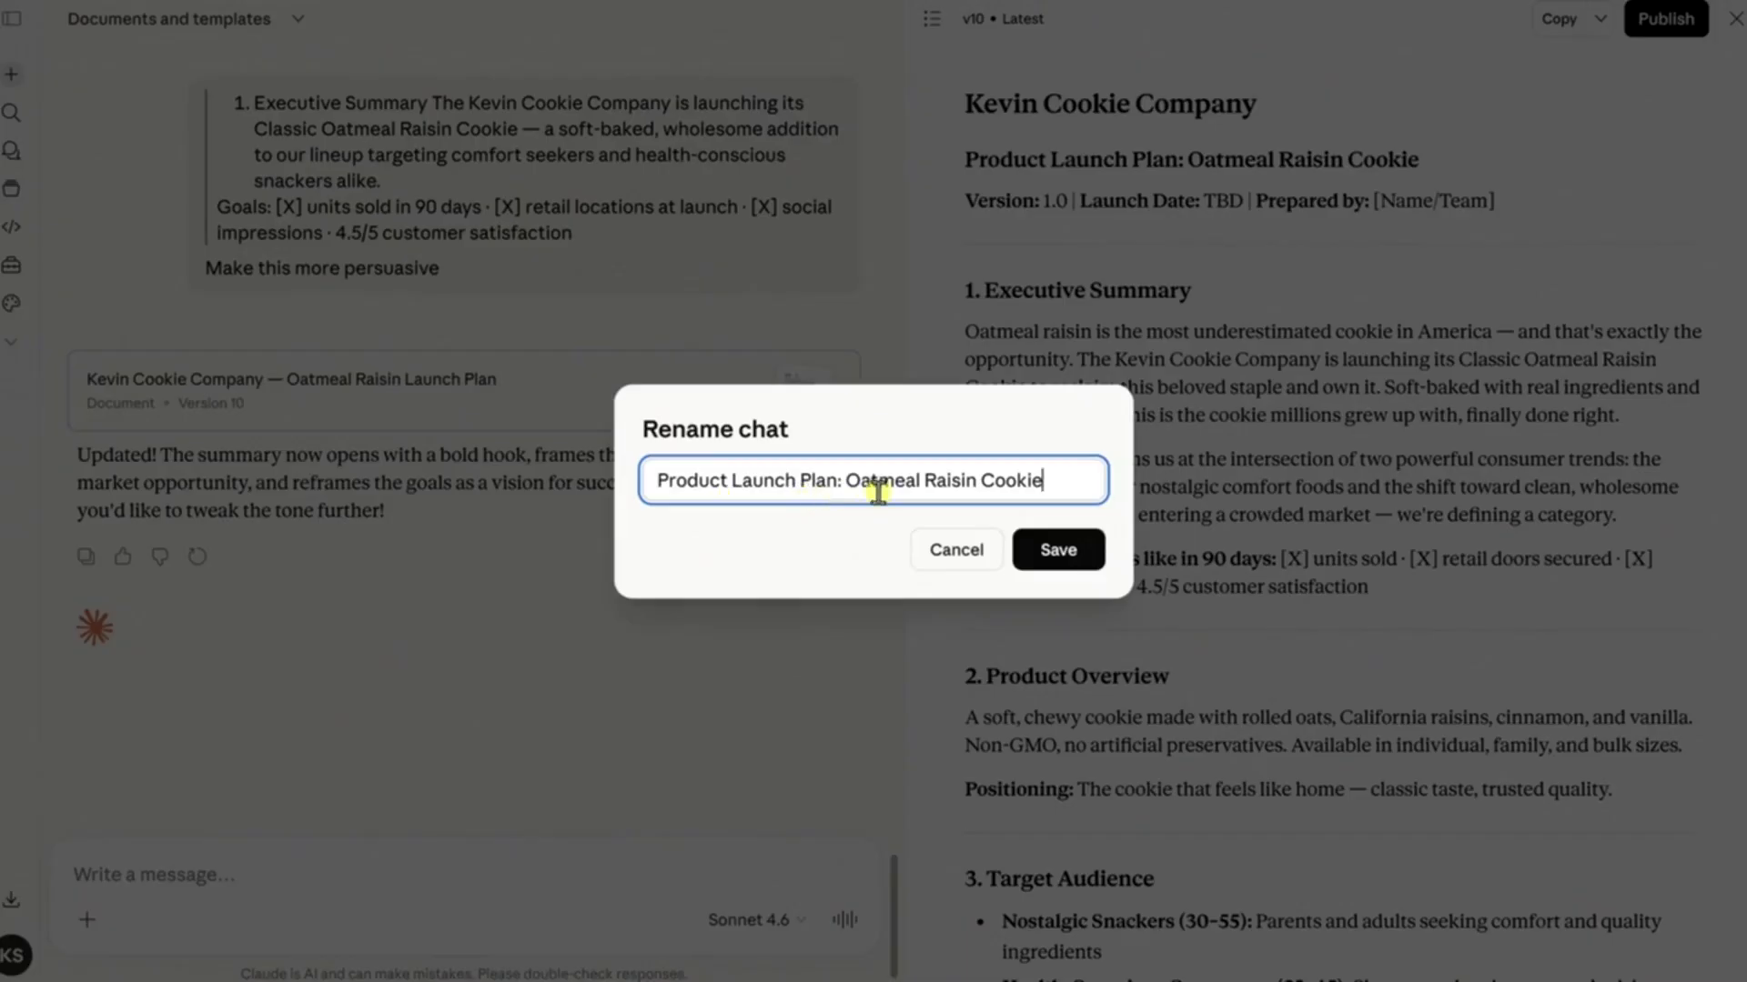
left_click(1065, 550)
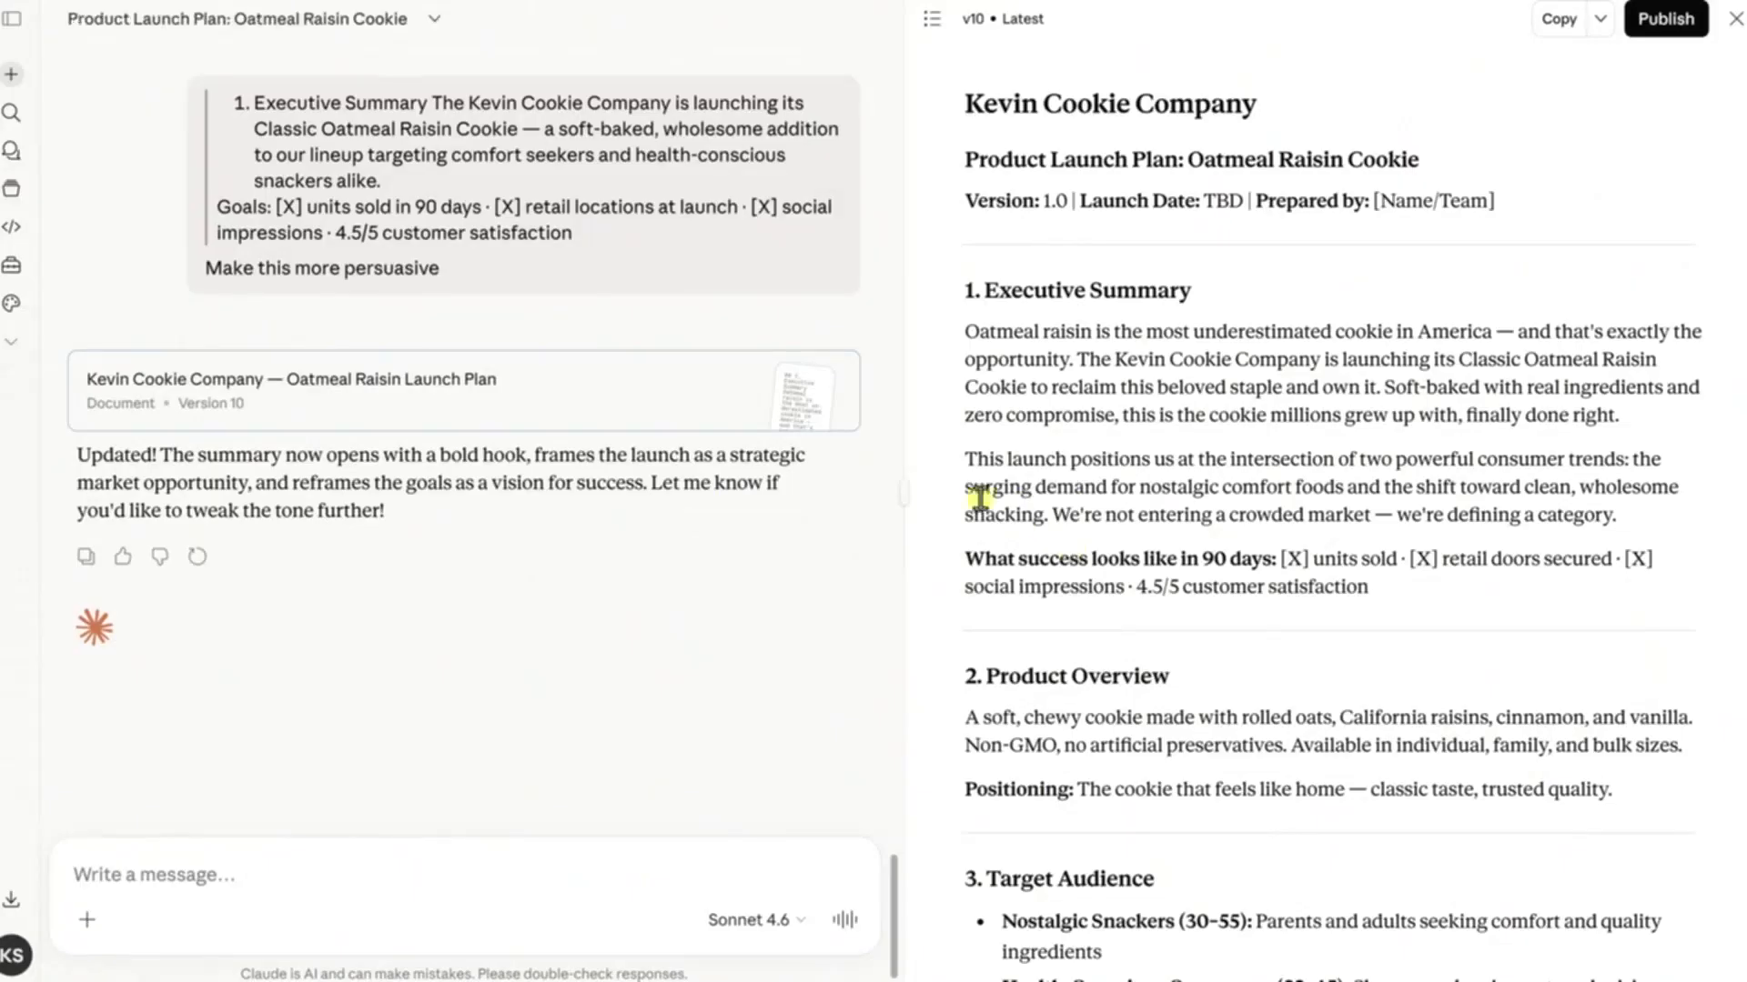
Move the chat into a newly created project named "Oatmeal Raisin Cookie Launch"
left_click(435, 20)
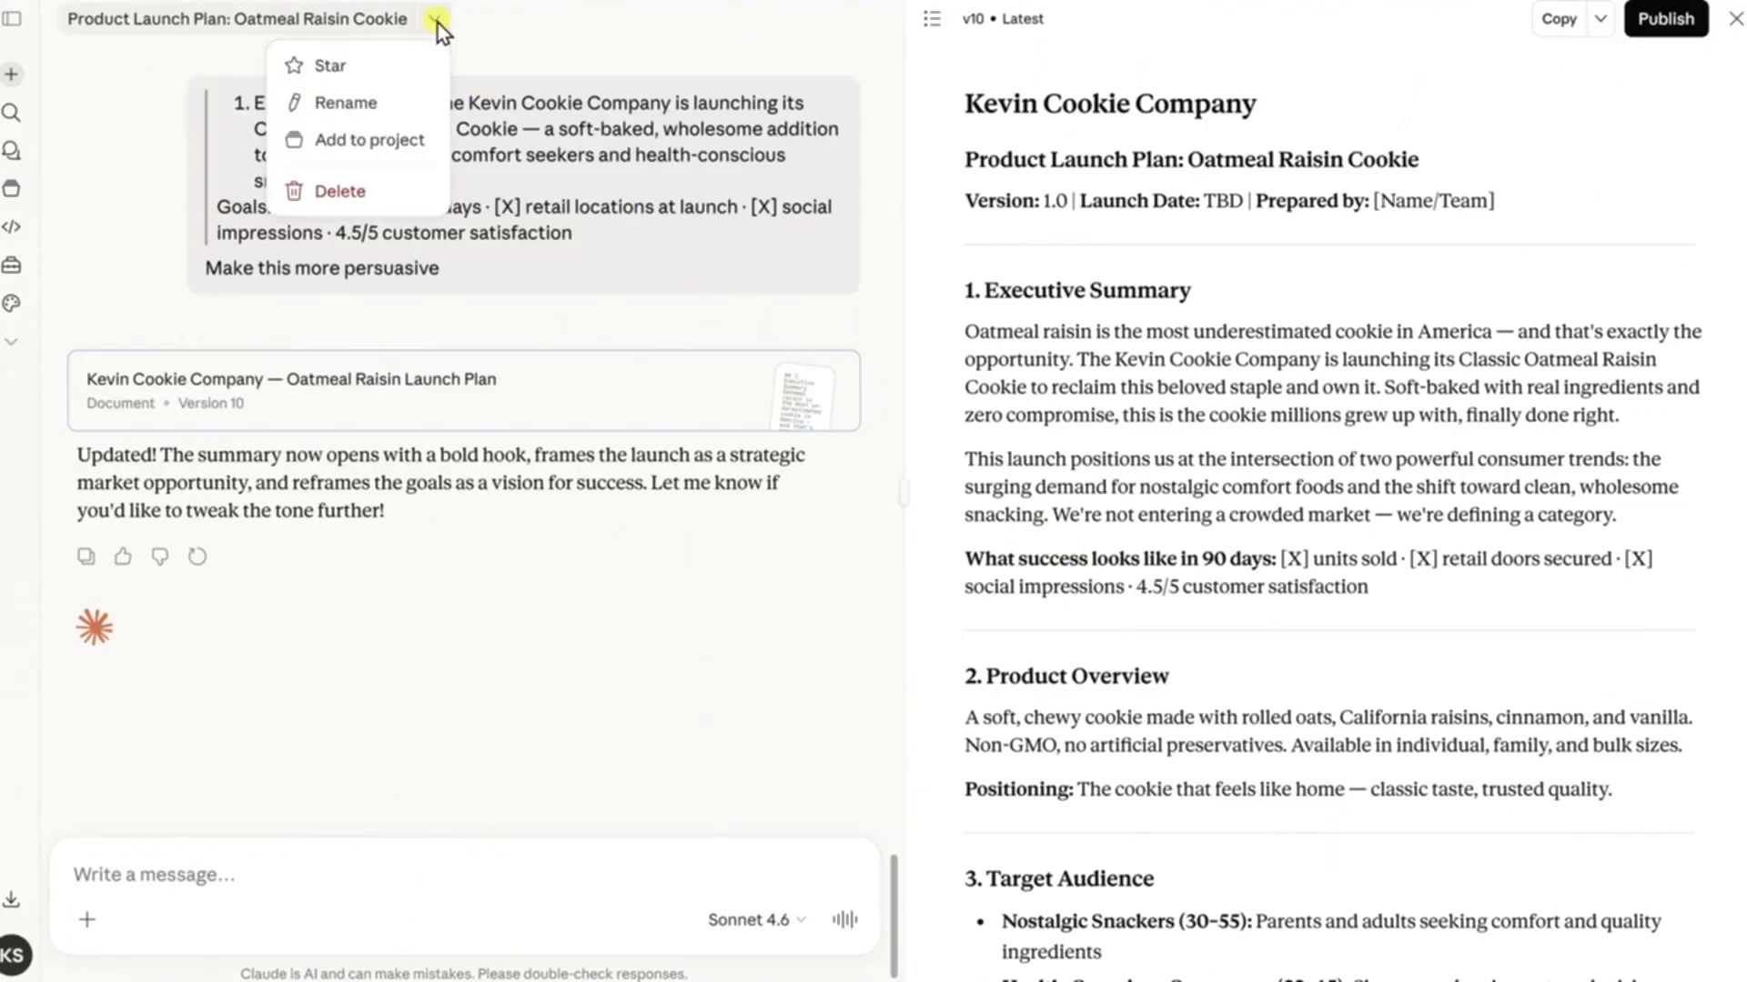
left_click(397, 141)
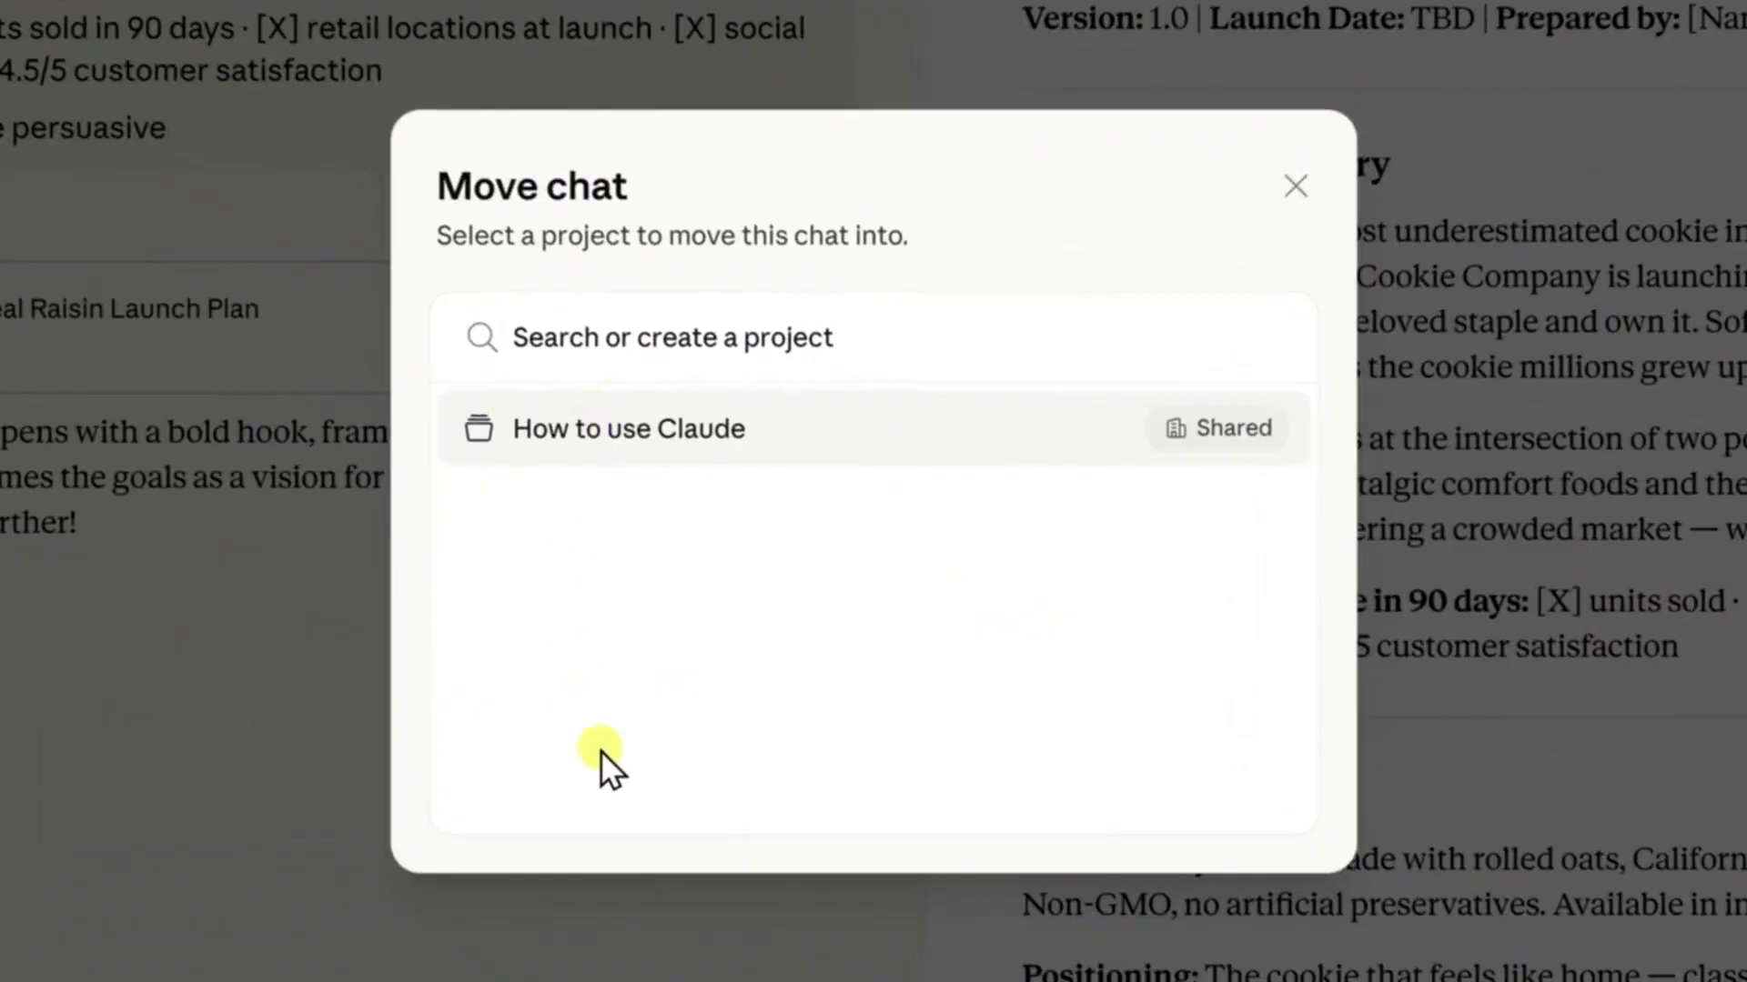
left_click(699, 337)
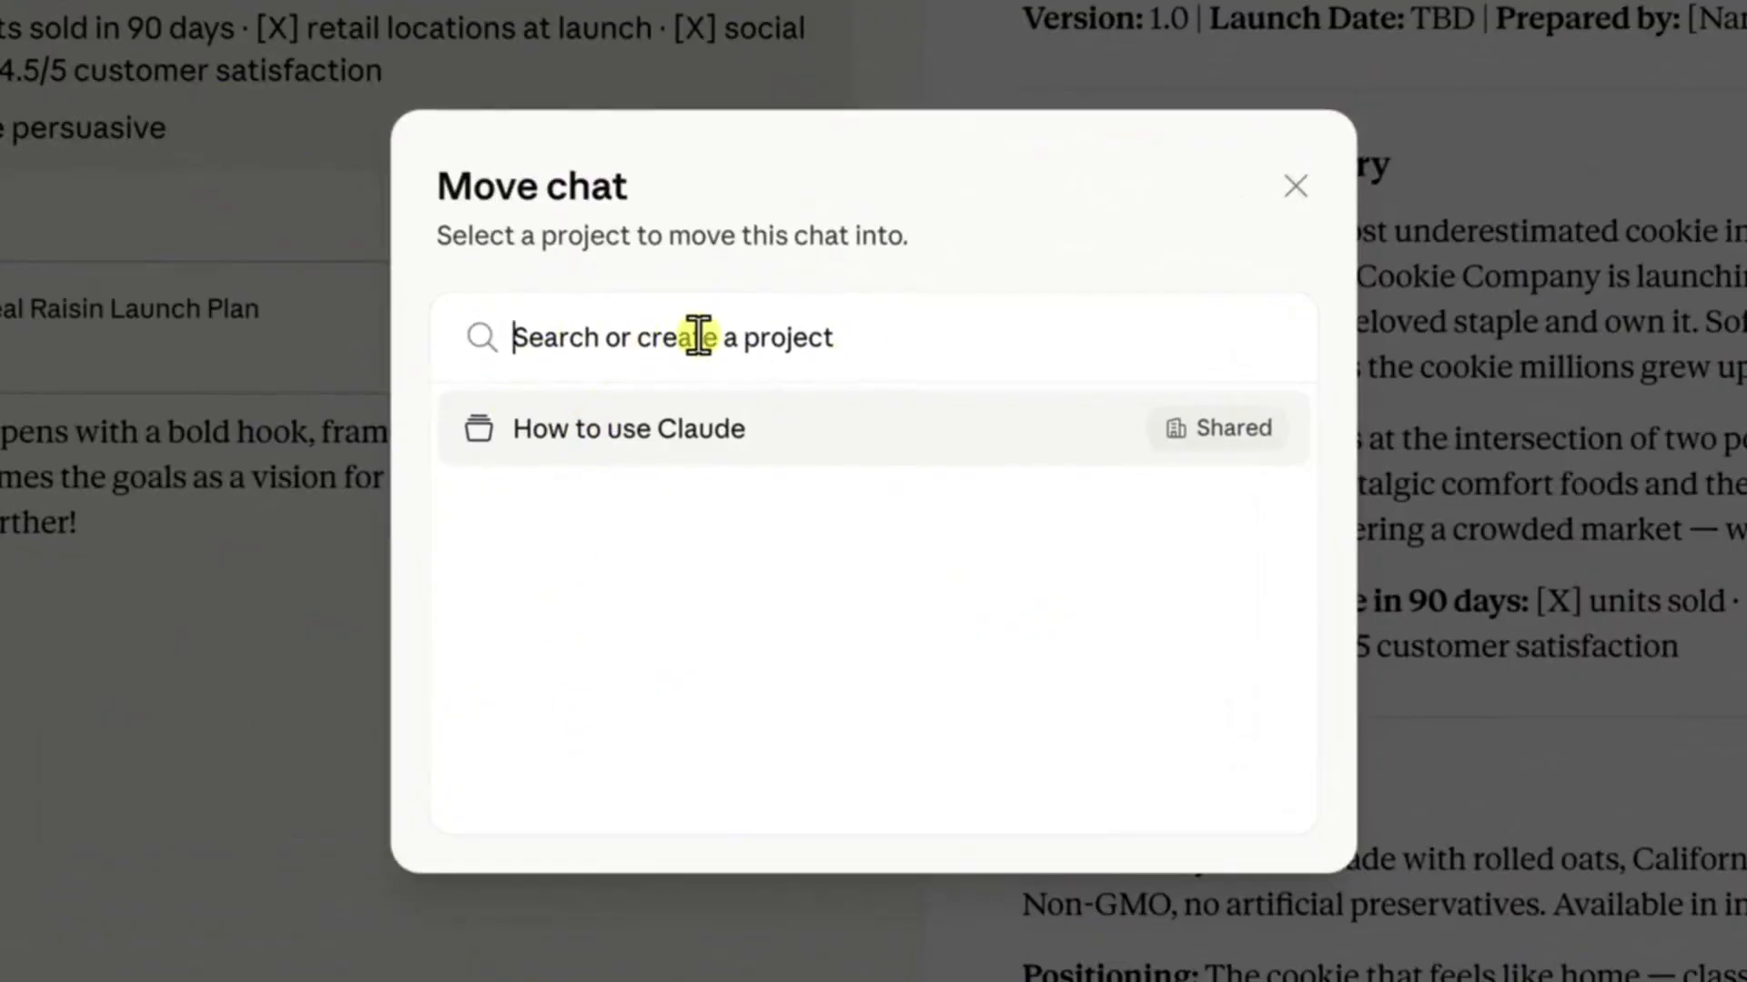
type("Oatmeal Raisin Cookie Launch")
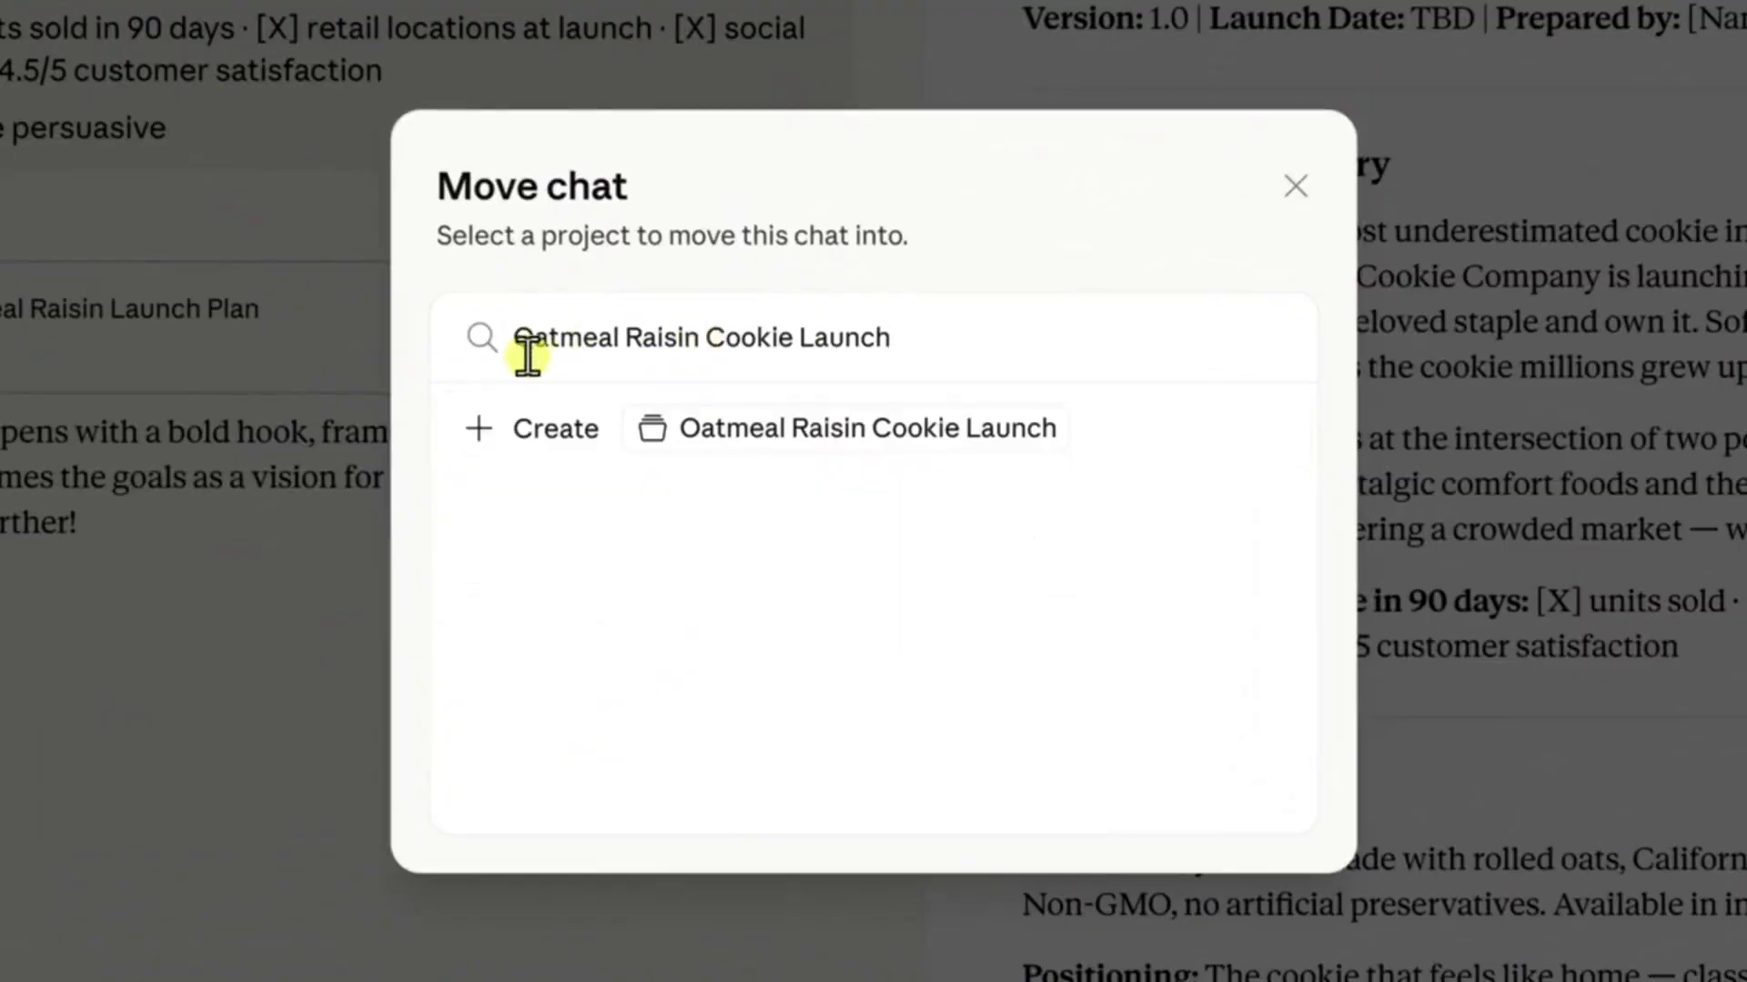
left_click(550, 436)
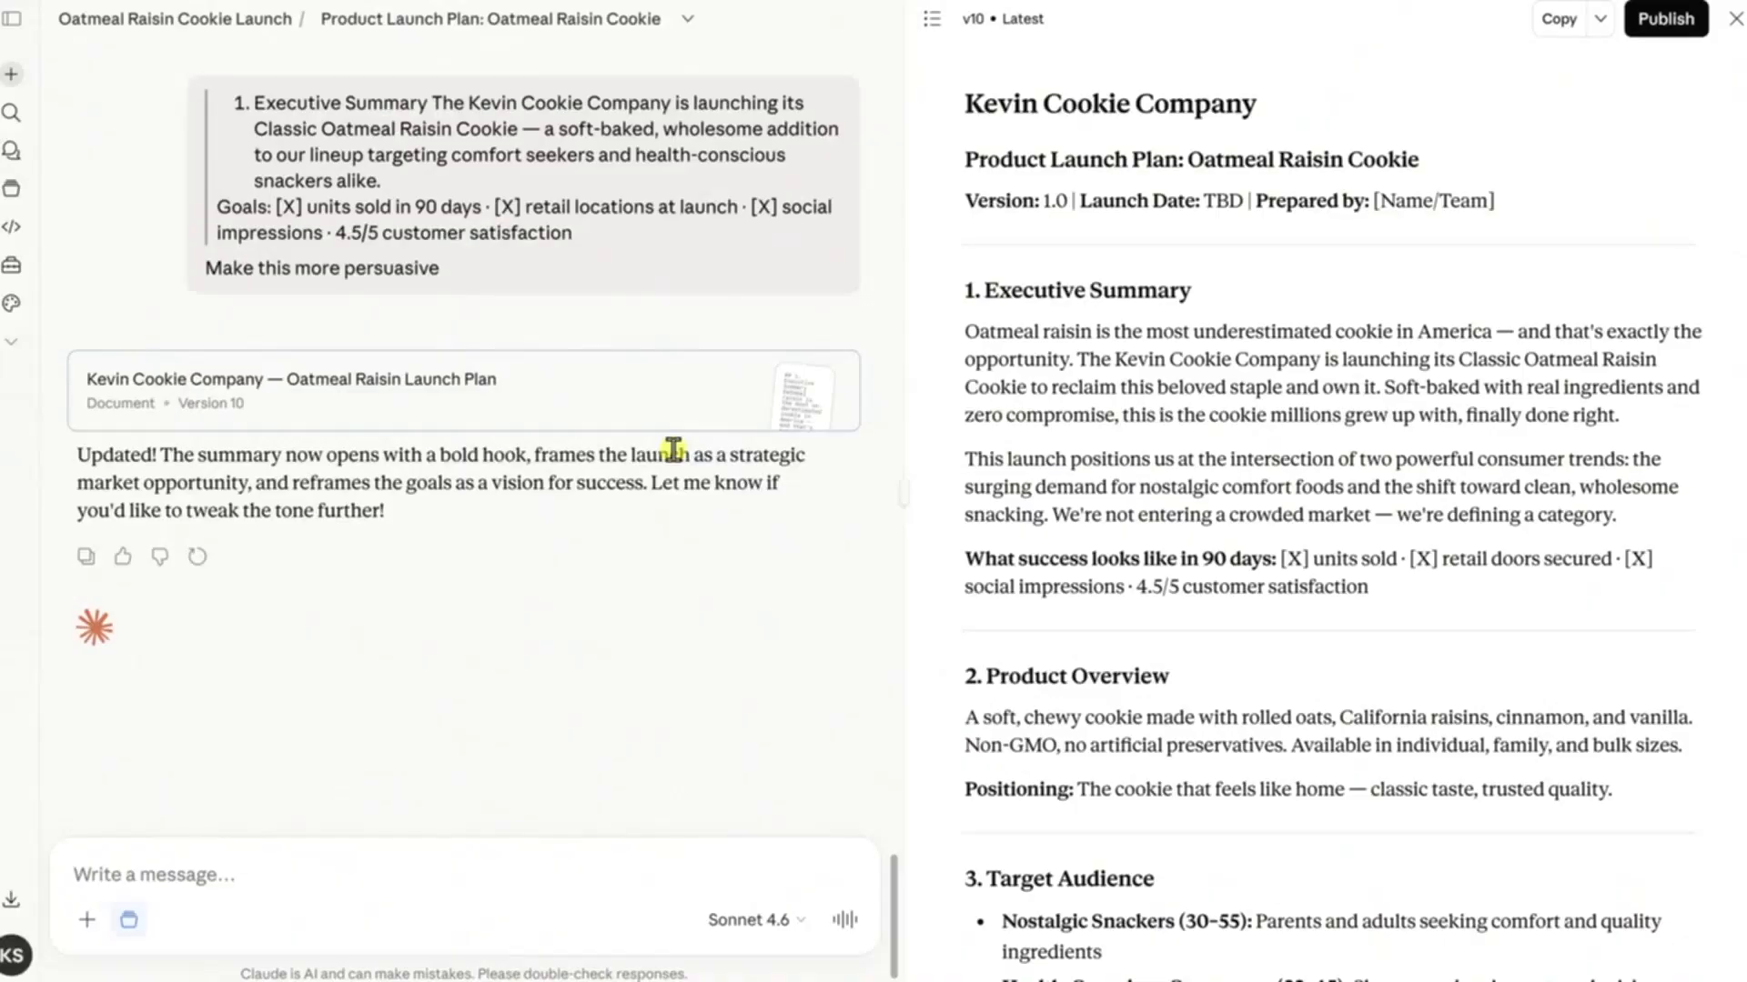
Open the Oatmeal Raisin Cookie Launch project and add the PDF file to its project knowledge
left_click(12, 193)
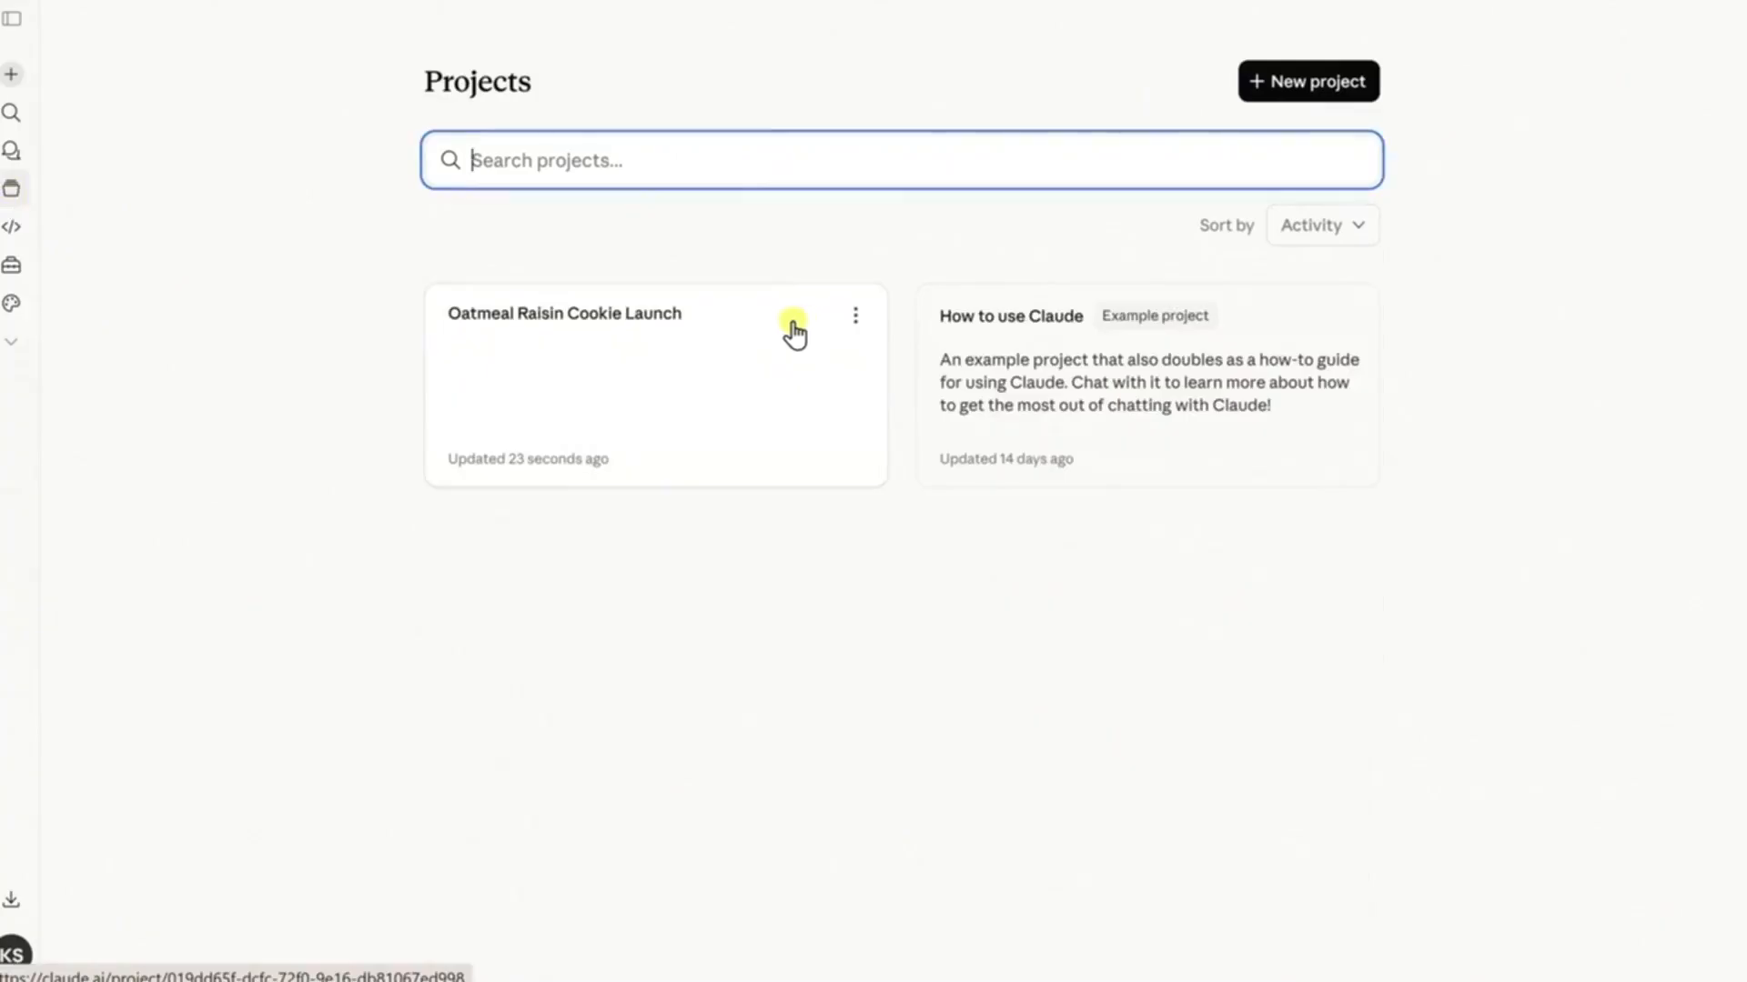
left_click(682, 327)
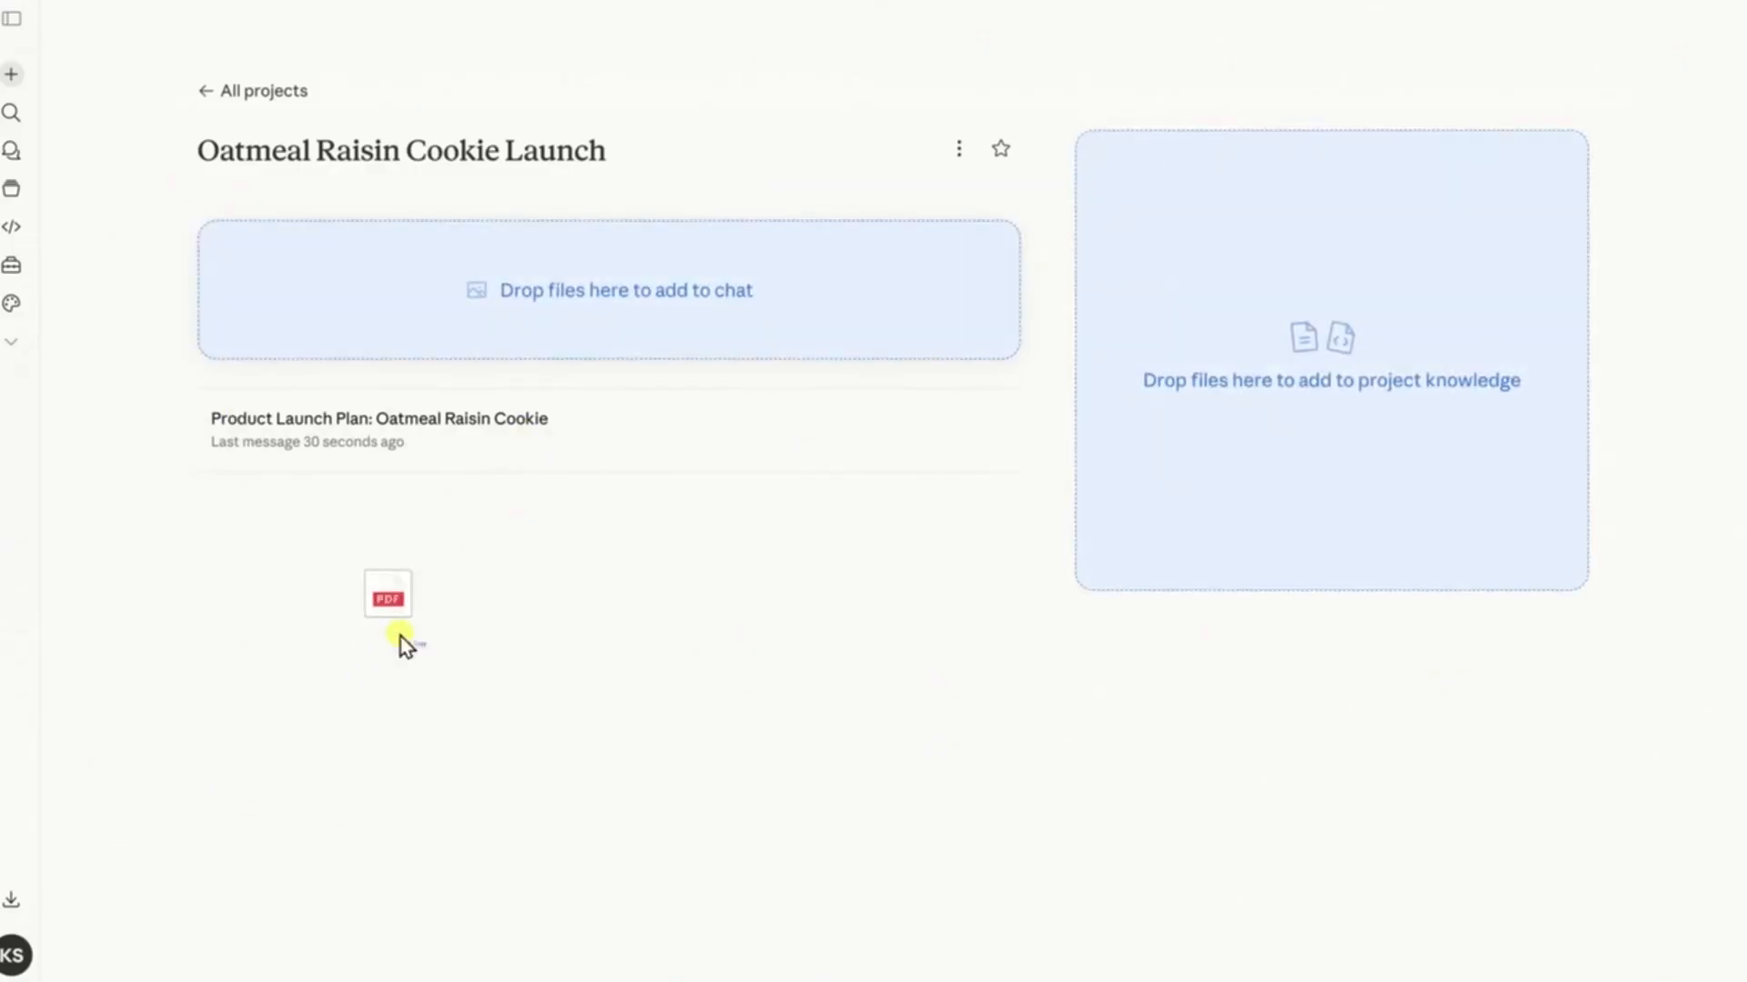
left_click_drag(406, 636, 1336, 475)
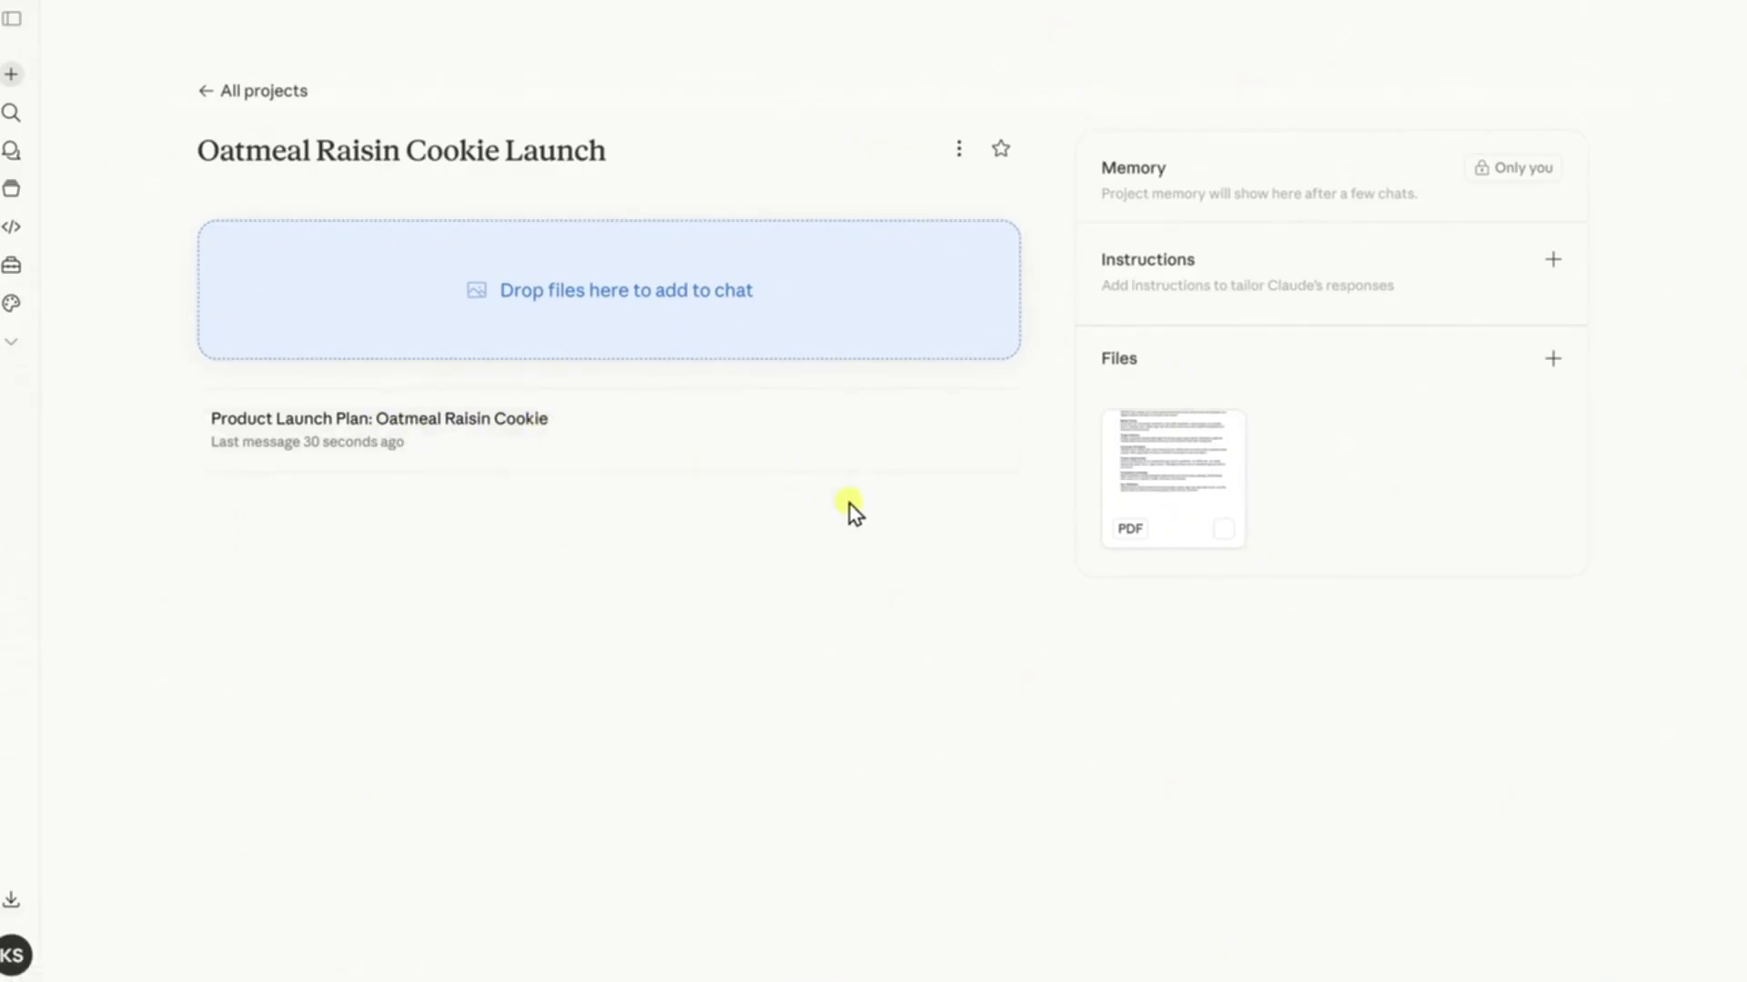
Set the project instructions to "Always respond in bullet points." and save them
left_click(1555, 262)
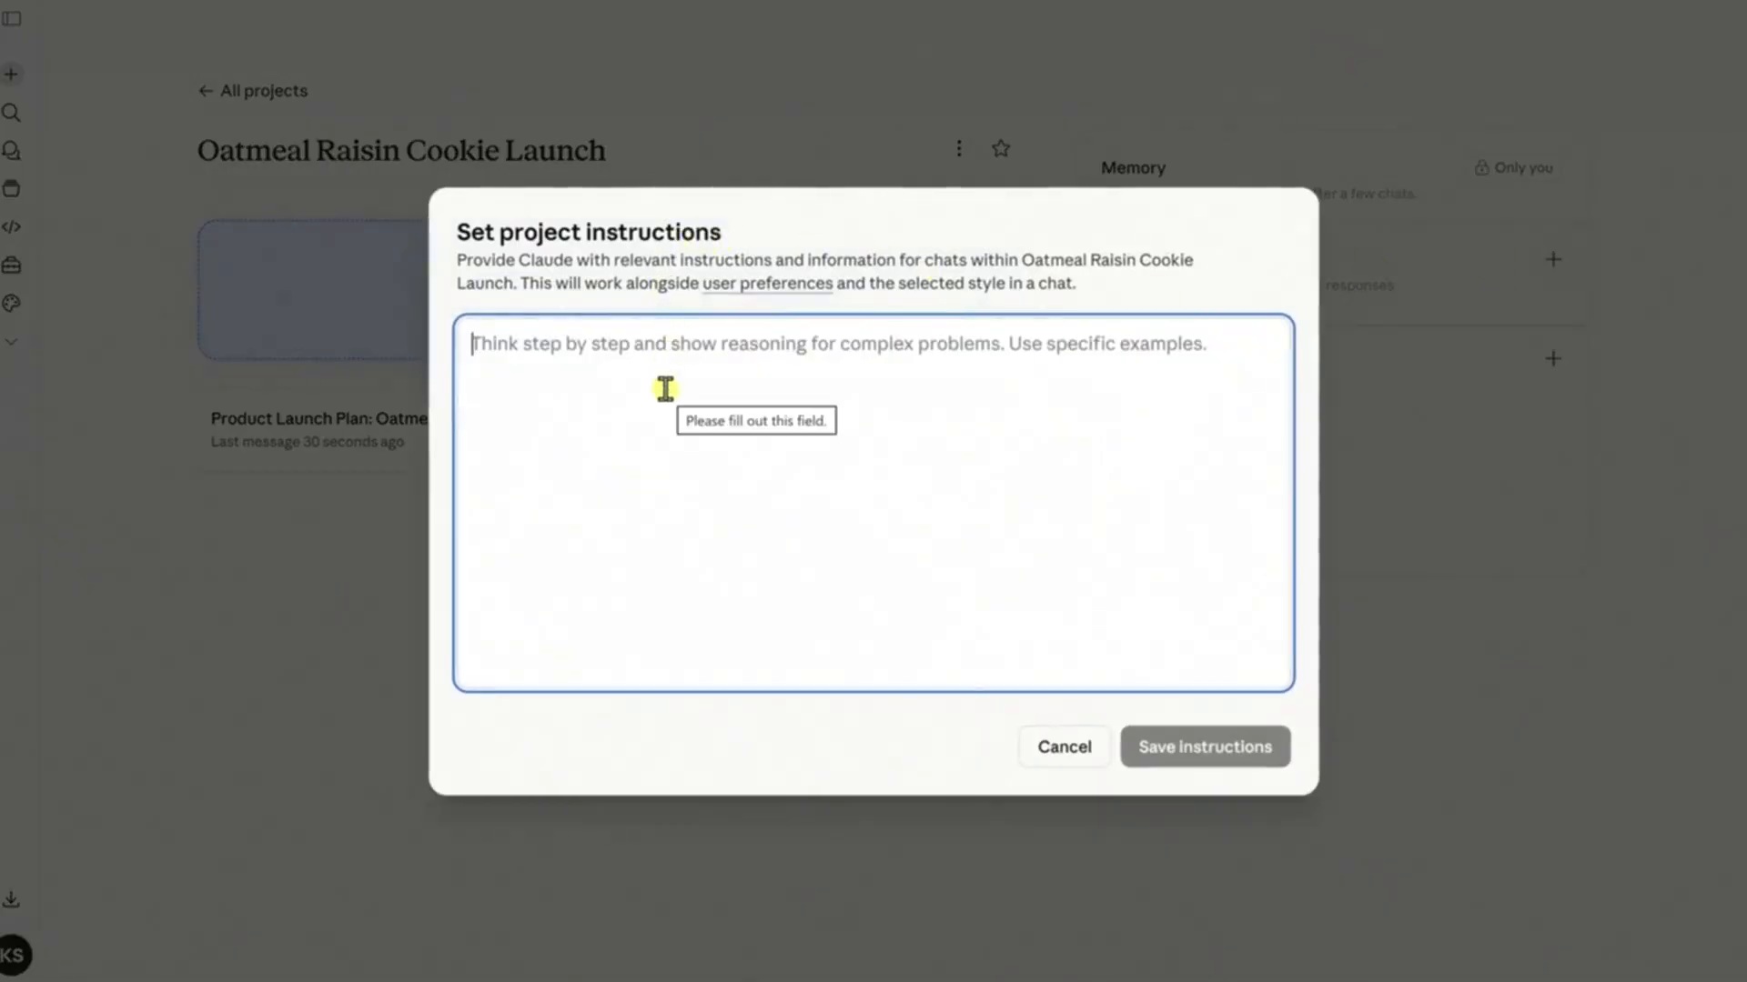
type("Always respond in bullet points.")
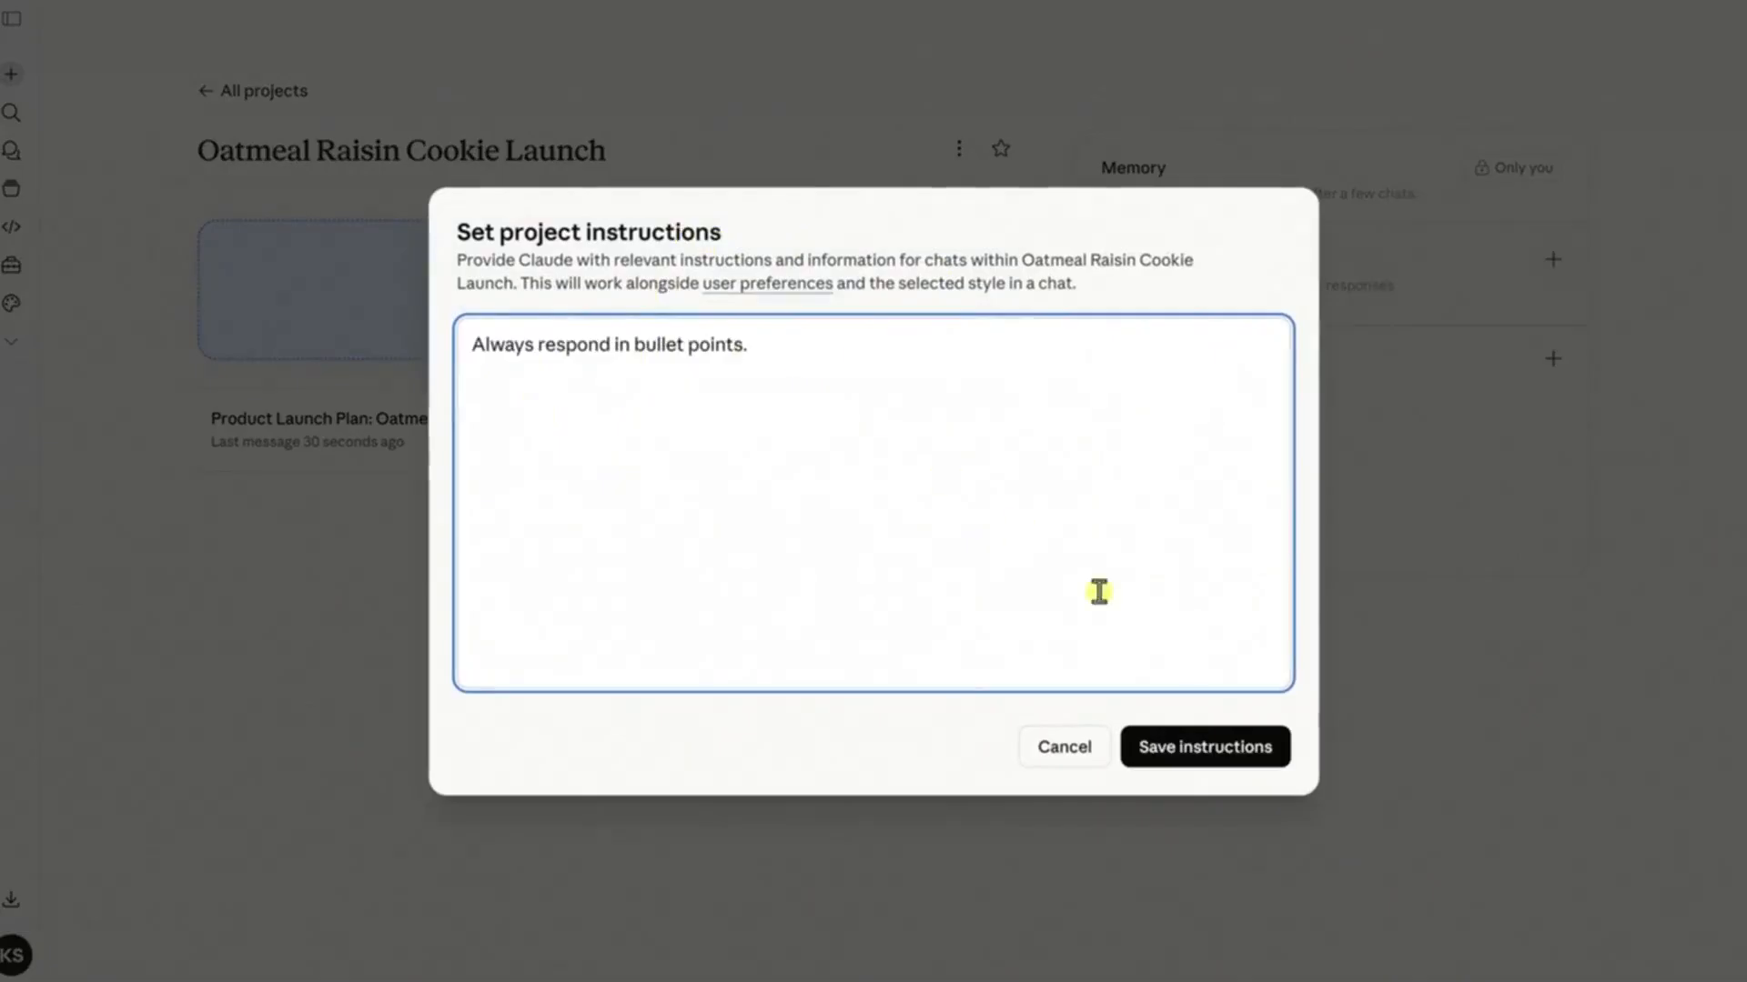
left_click(1215, 742)
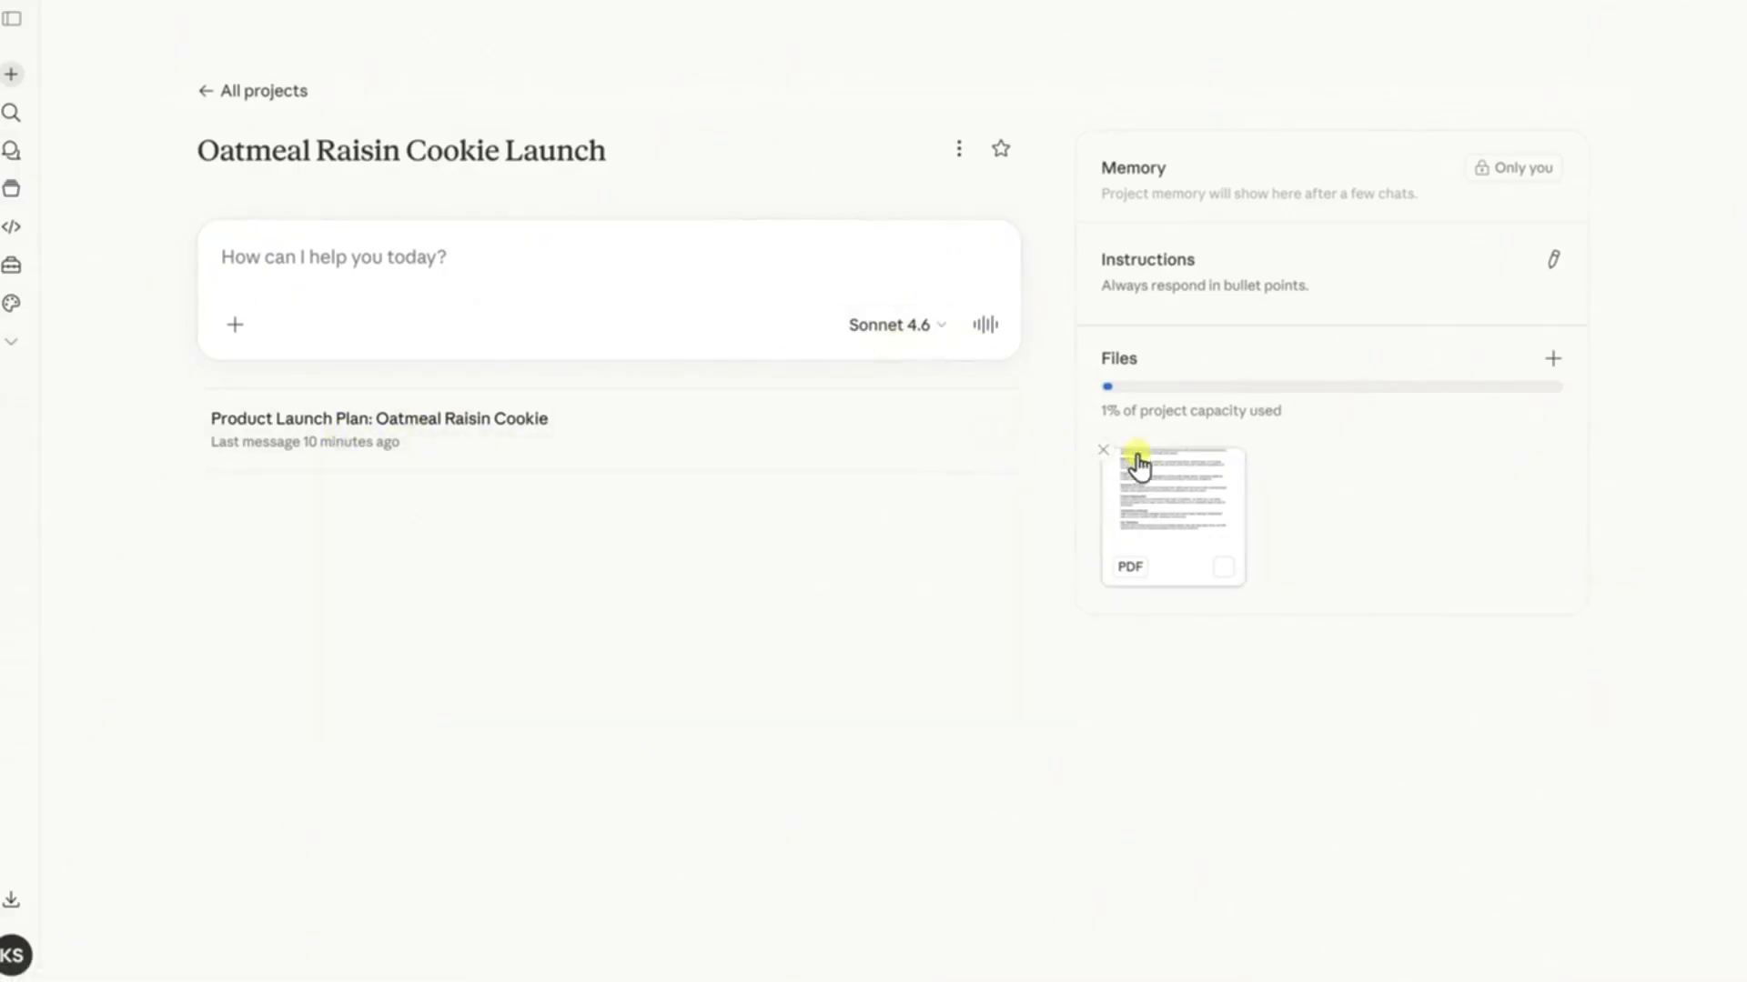
Ask in a new project chat "What should I prioritize for a successful launch?" and read through the response
left_click(460, 254)
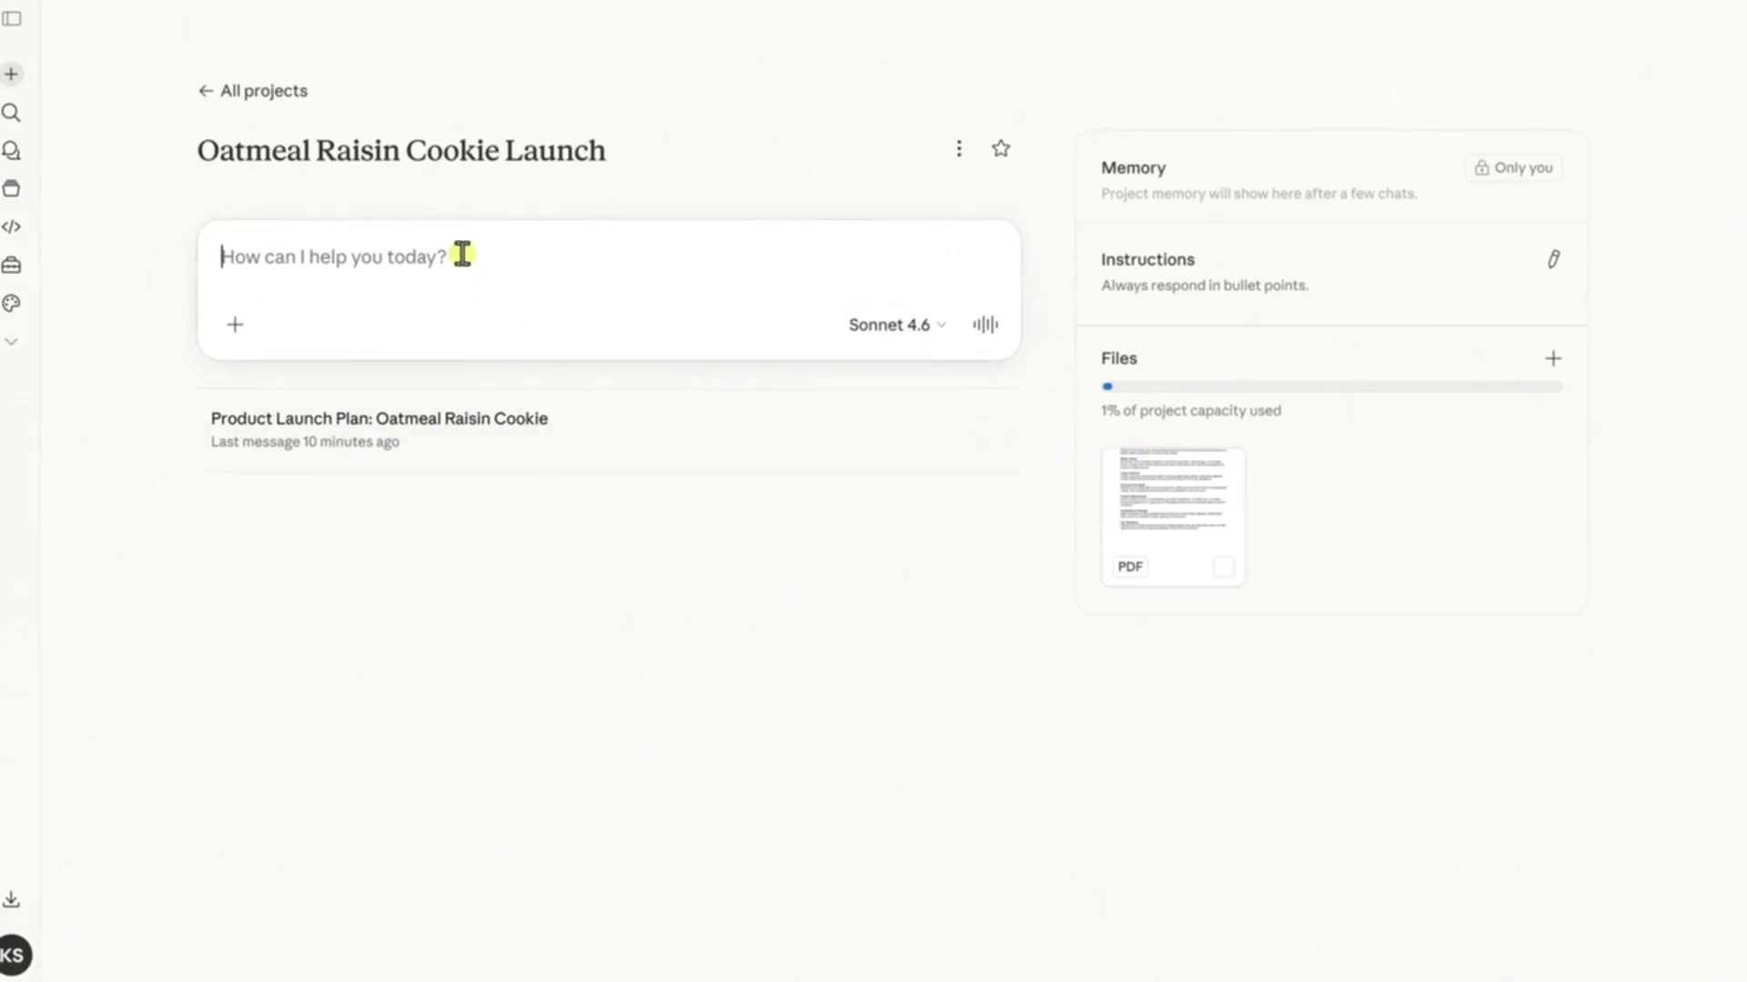
type("What should I prioritize for a successful launch?")
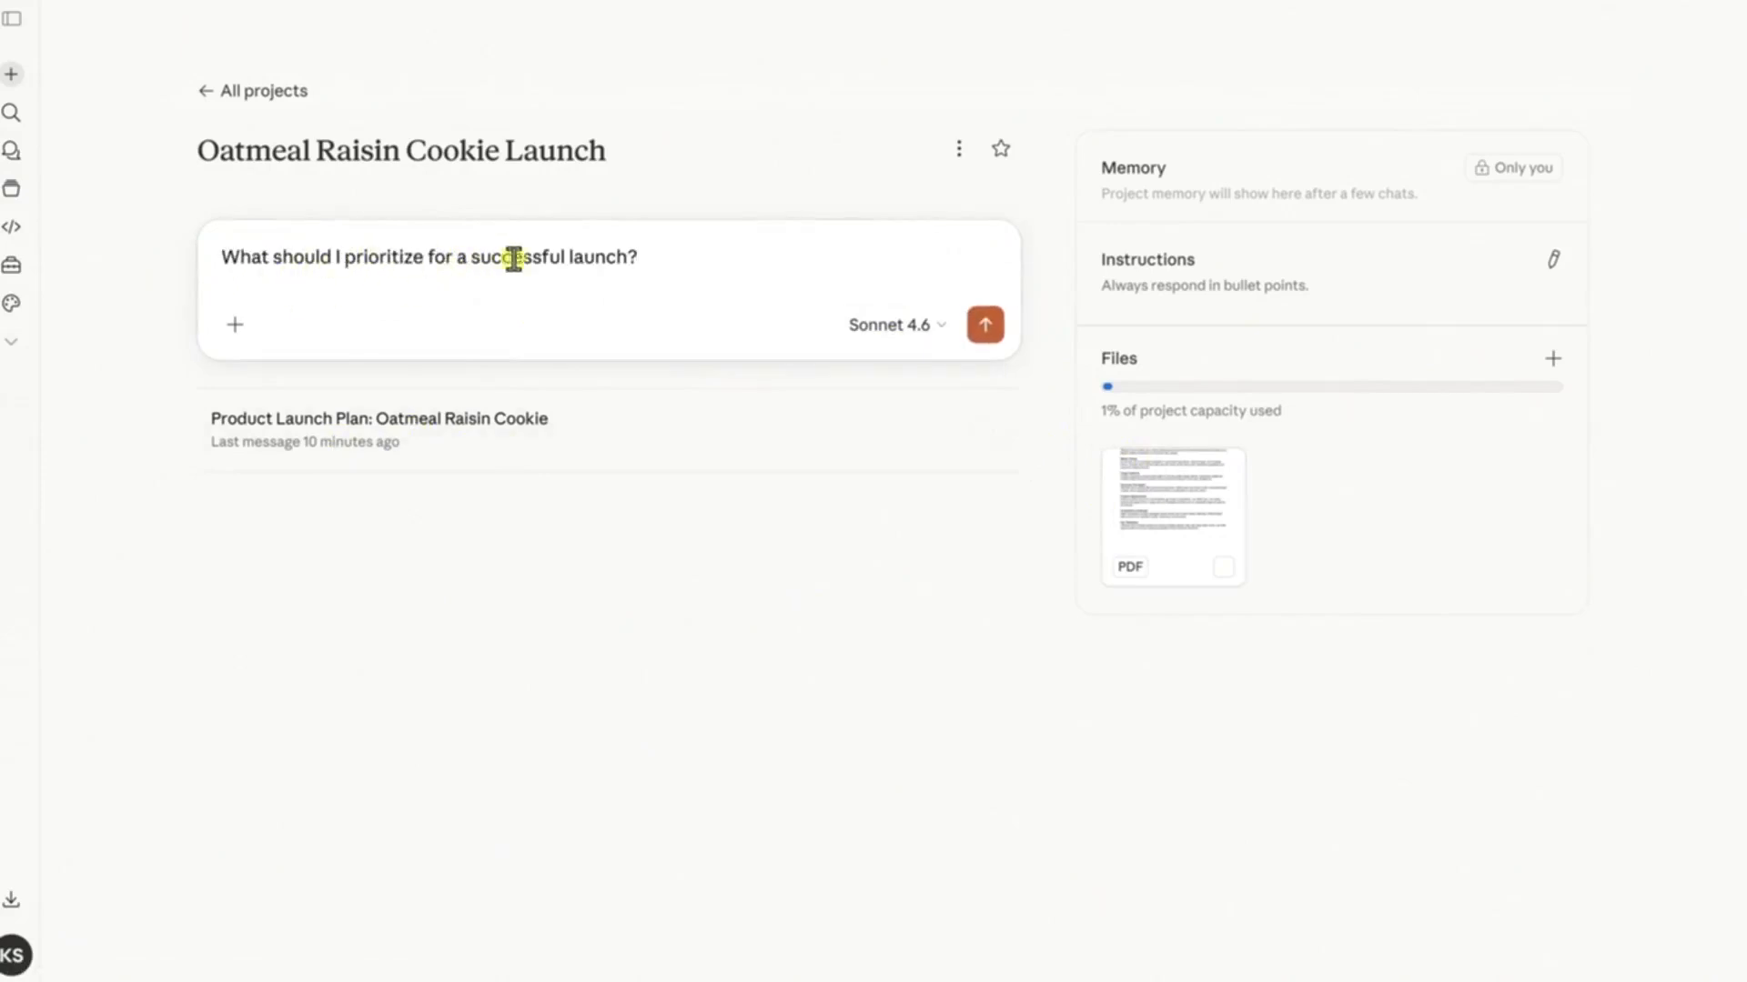
left_click(986, 327)
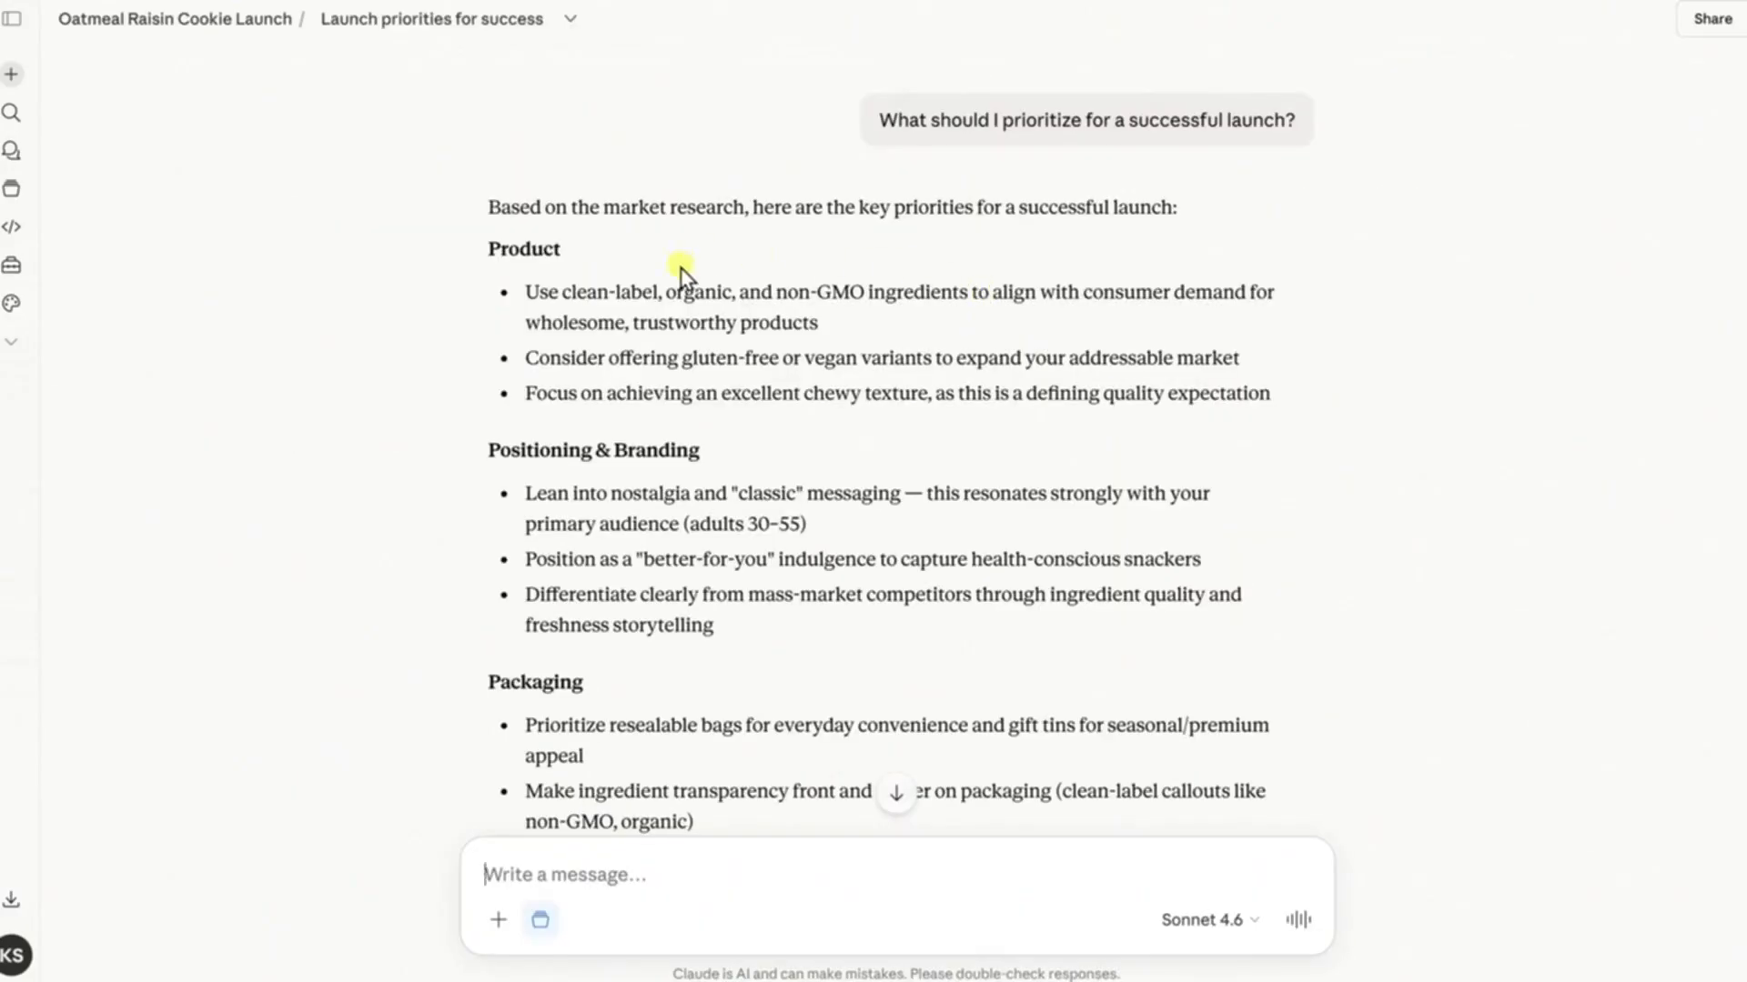
scroll(682, 500, "down", 3)
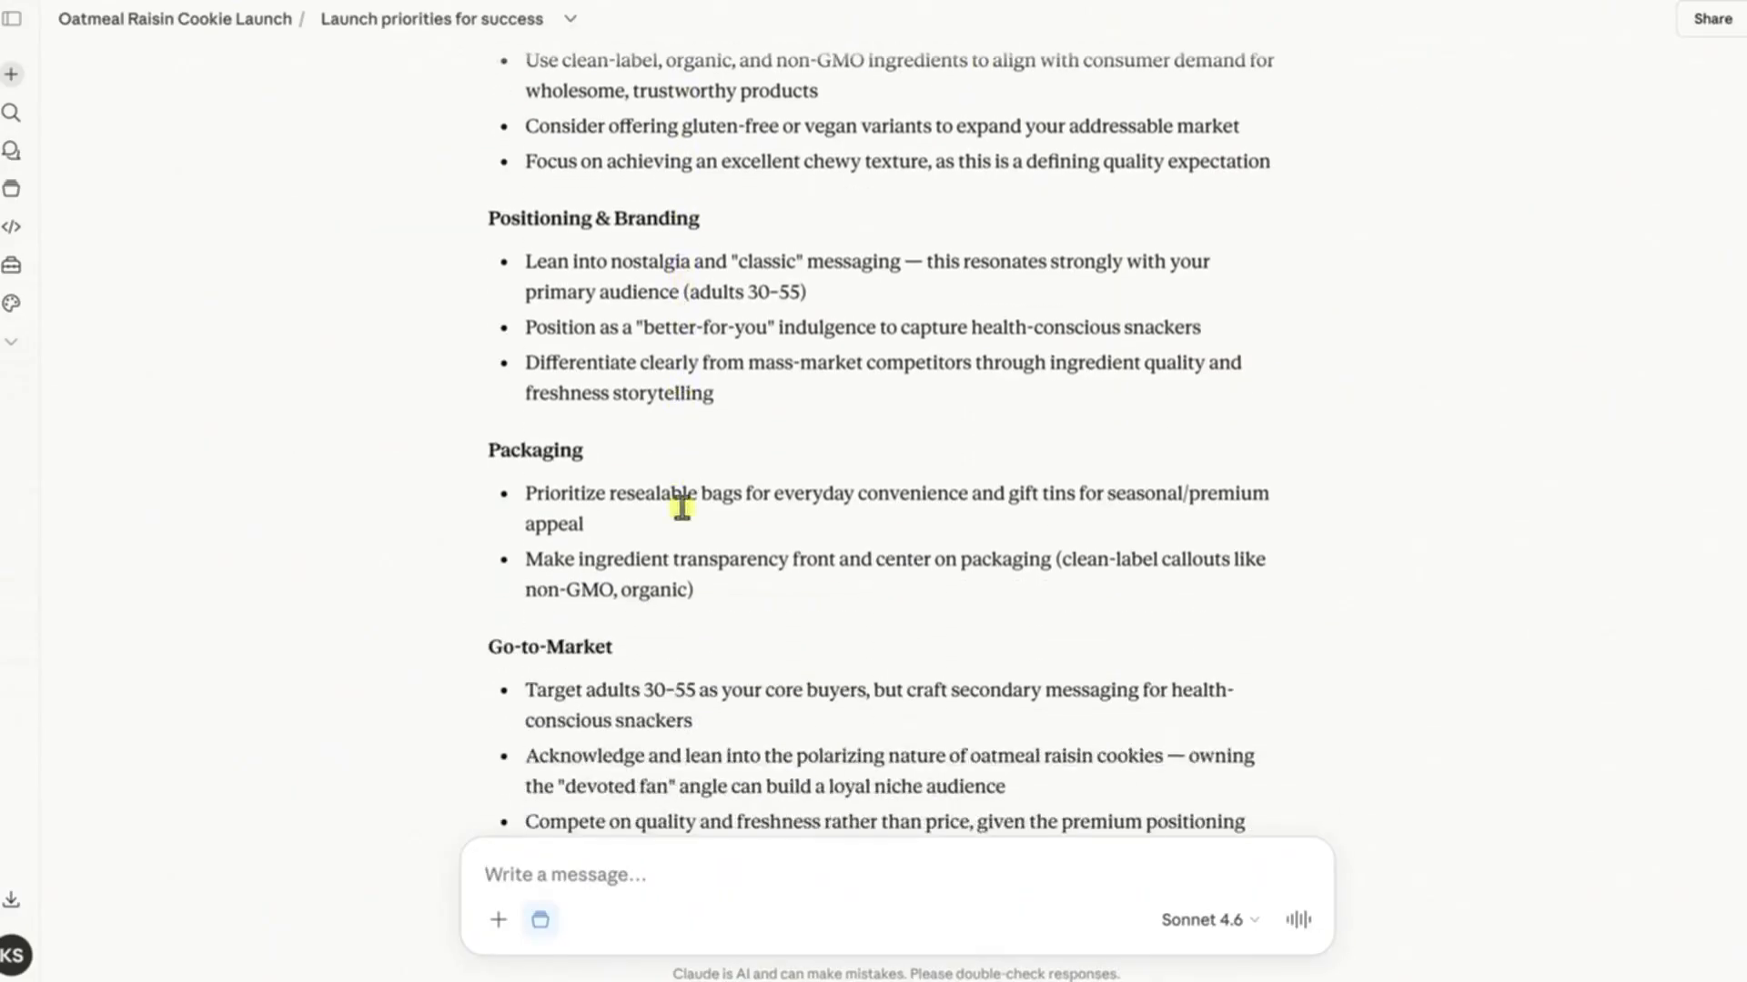
scroll(684, 512, "down", 2)
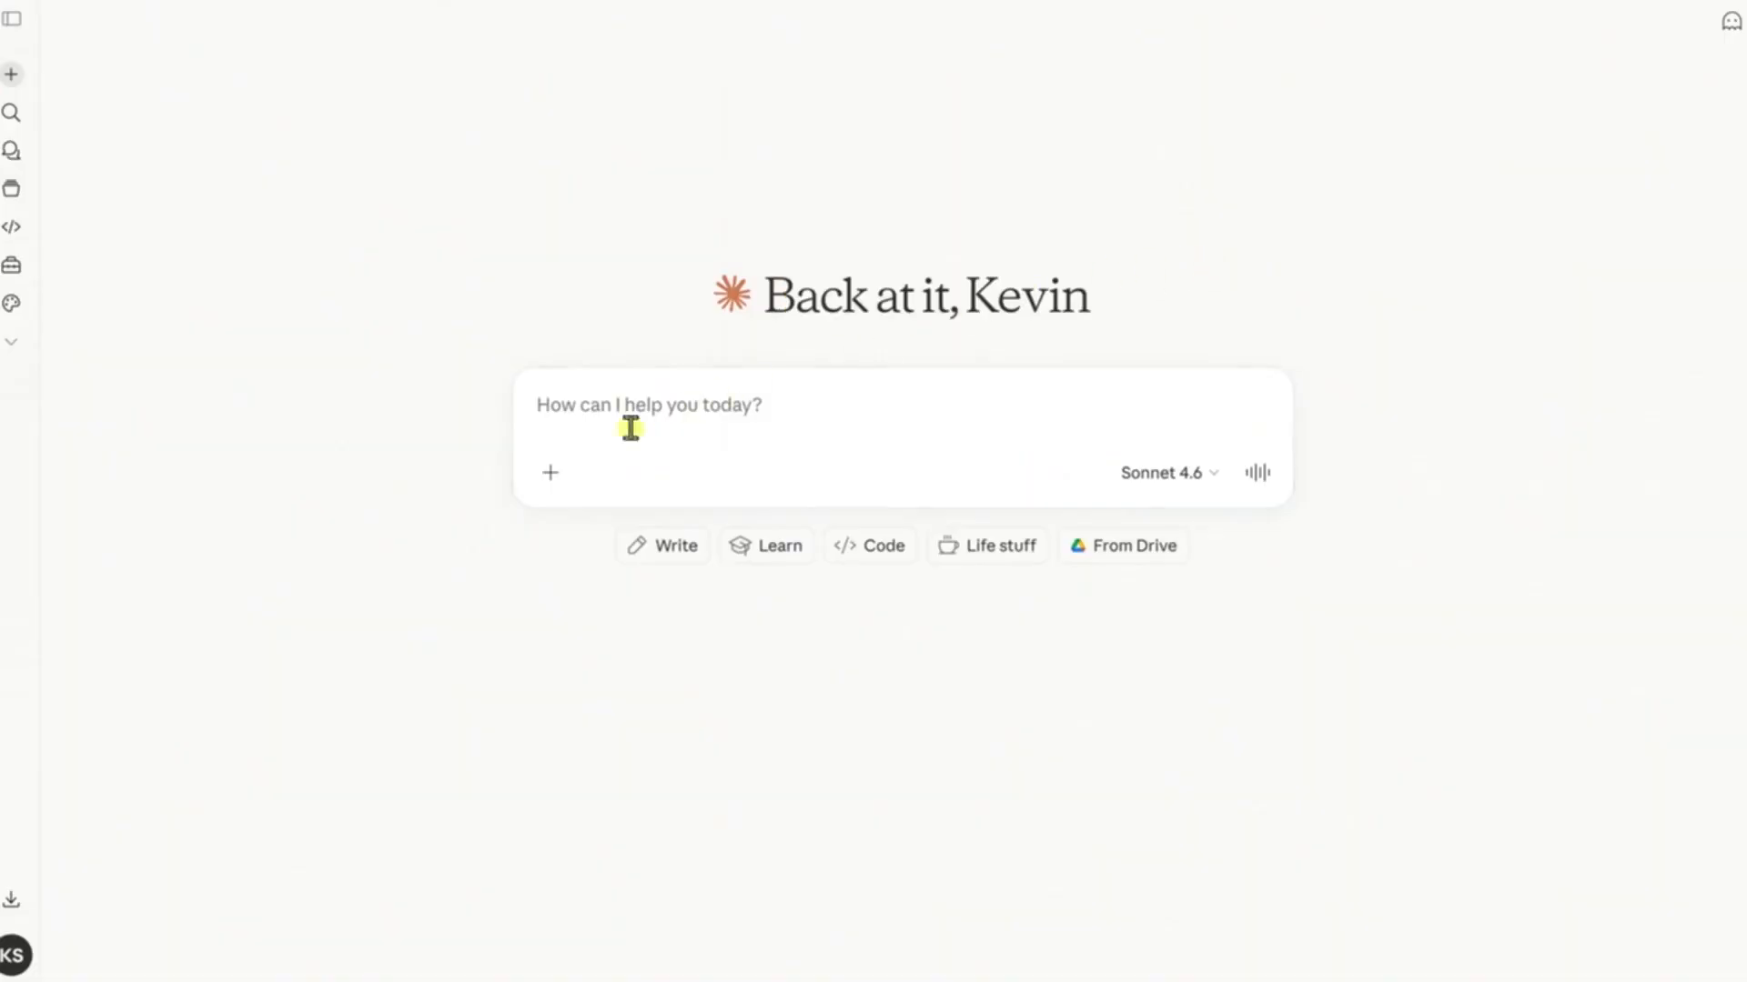
From a new chat, browse the connectors directory for available app integrations such as Google Drive, and close it
left_click(552, 473)
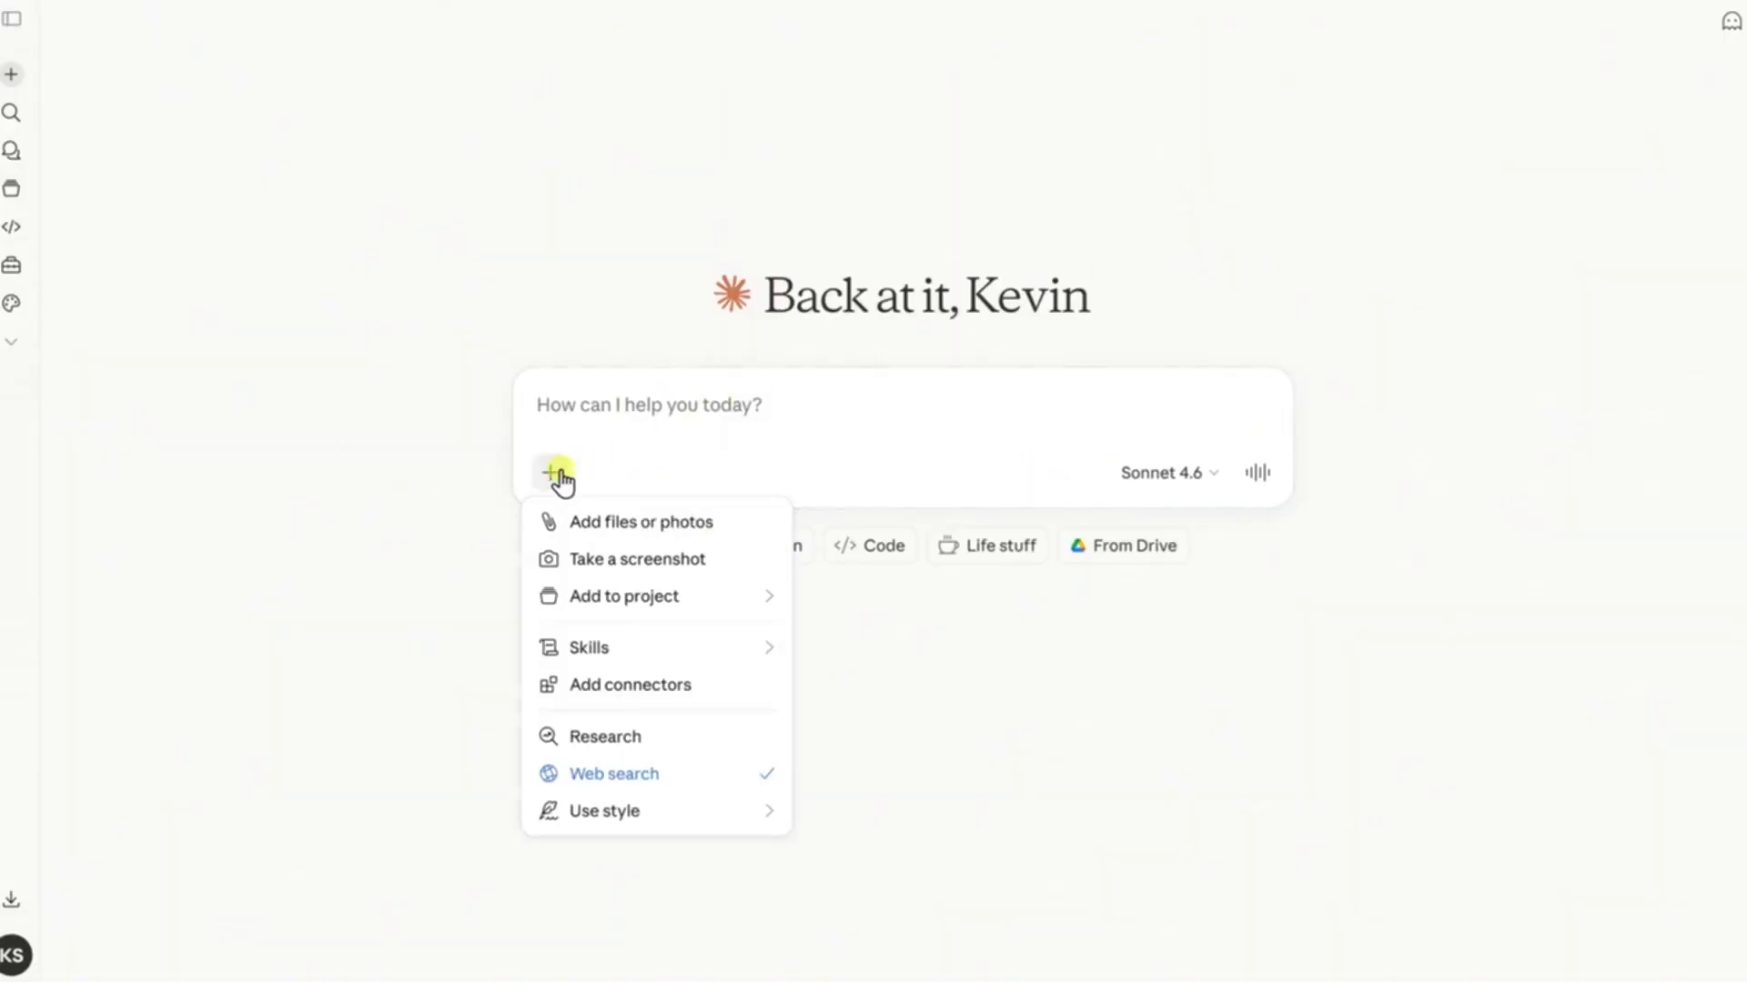
left_click(621, 688)
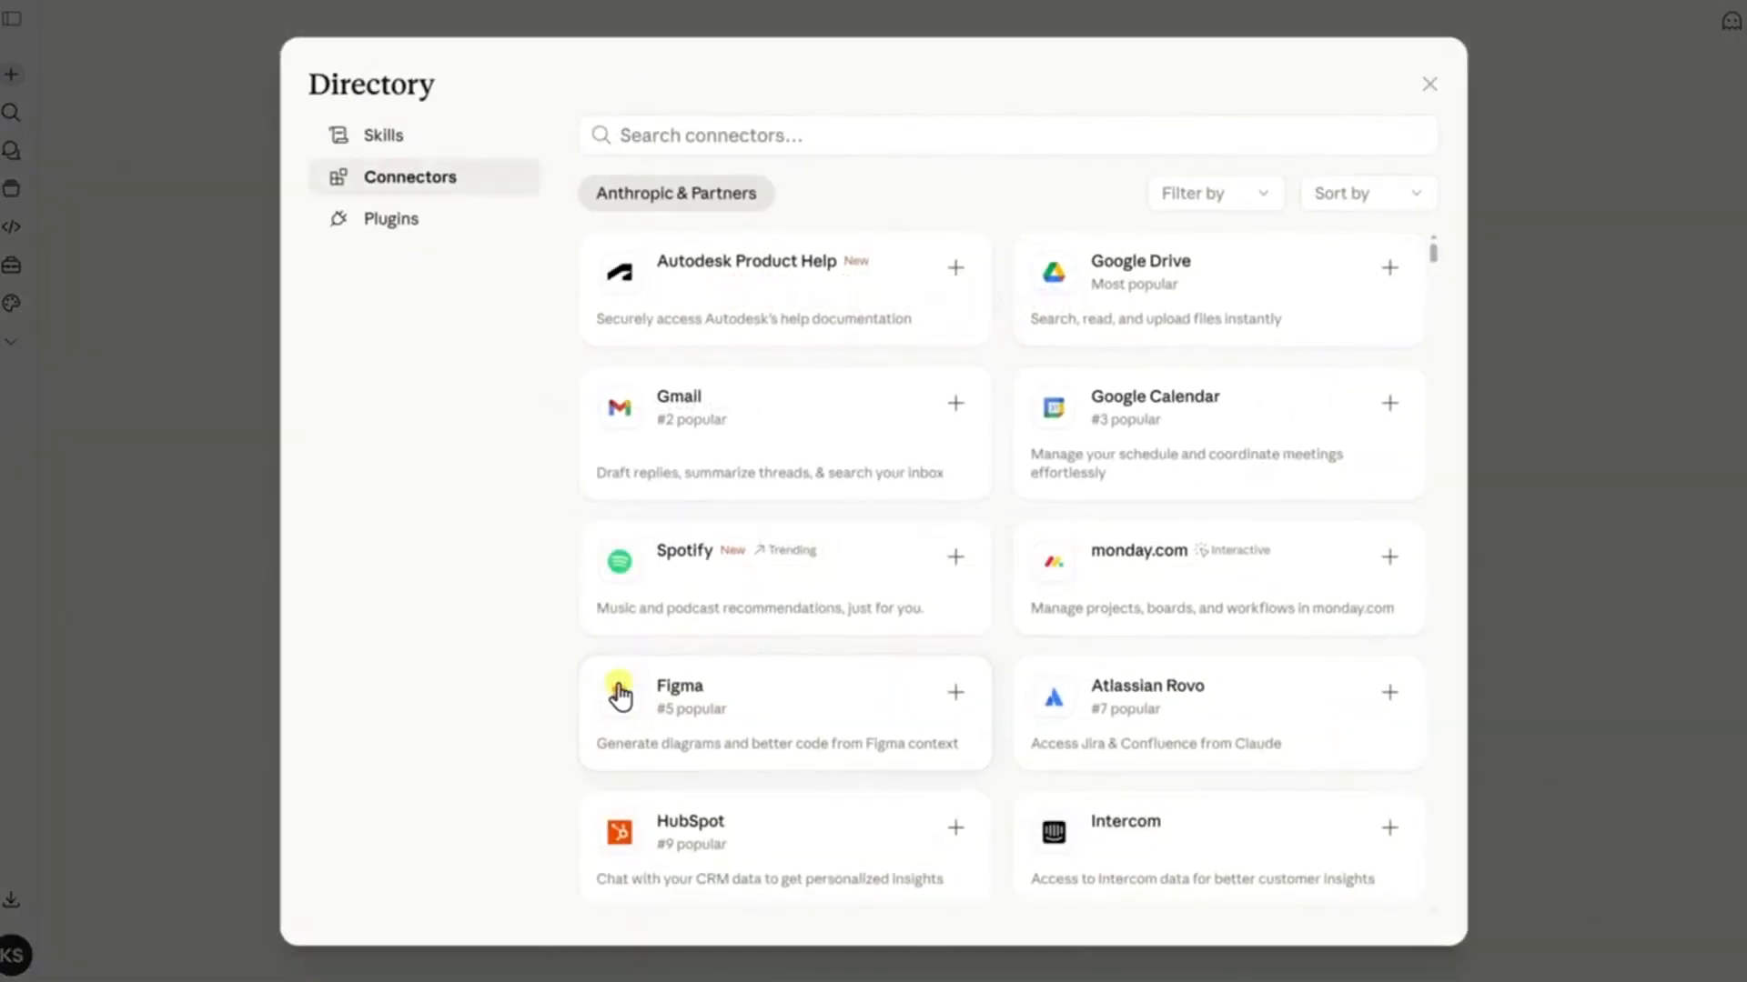
left_click(1175, 277)
scroll(1053, 448, "down", 6)
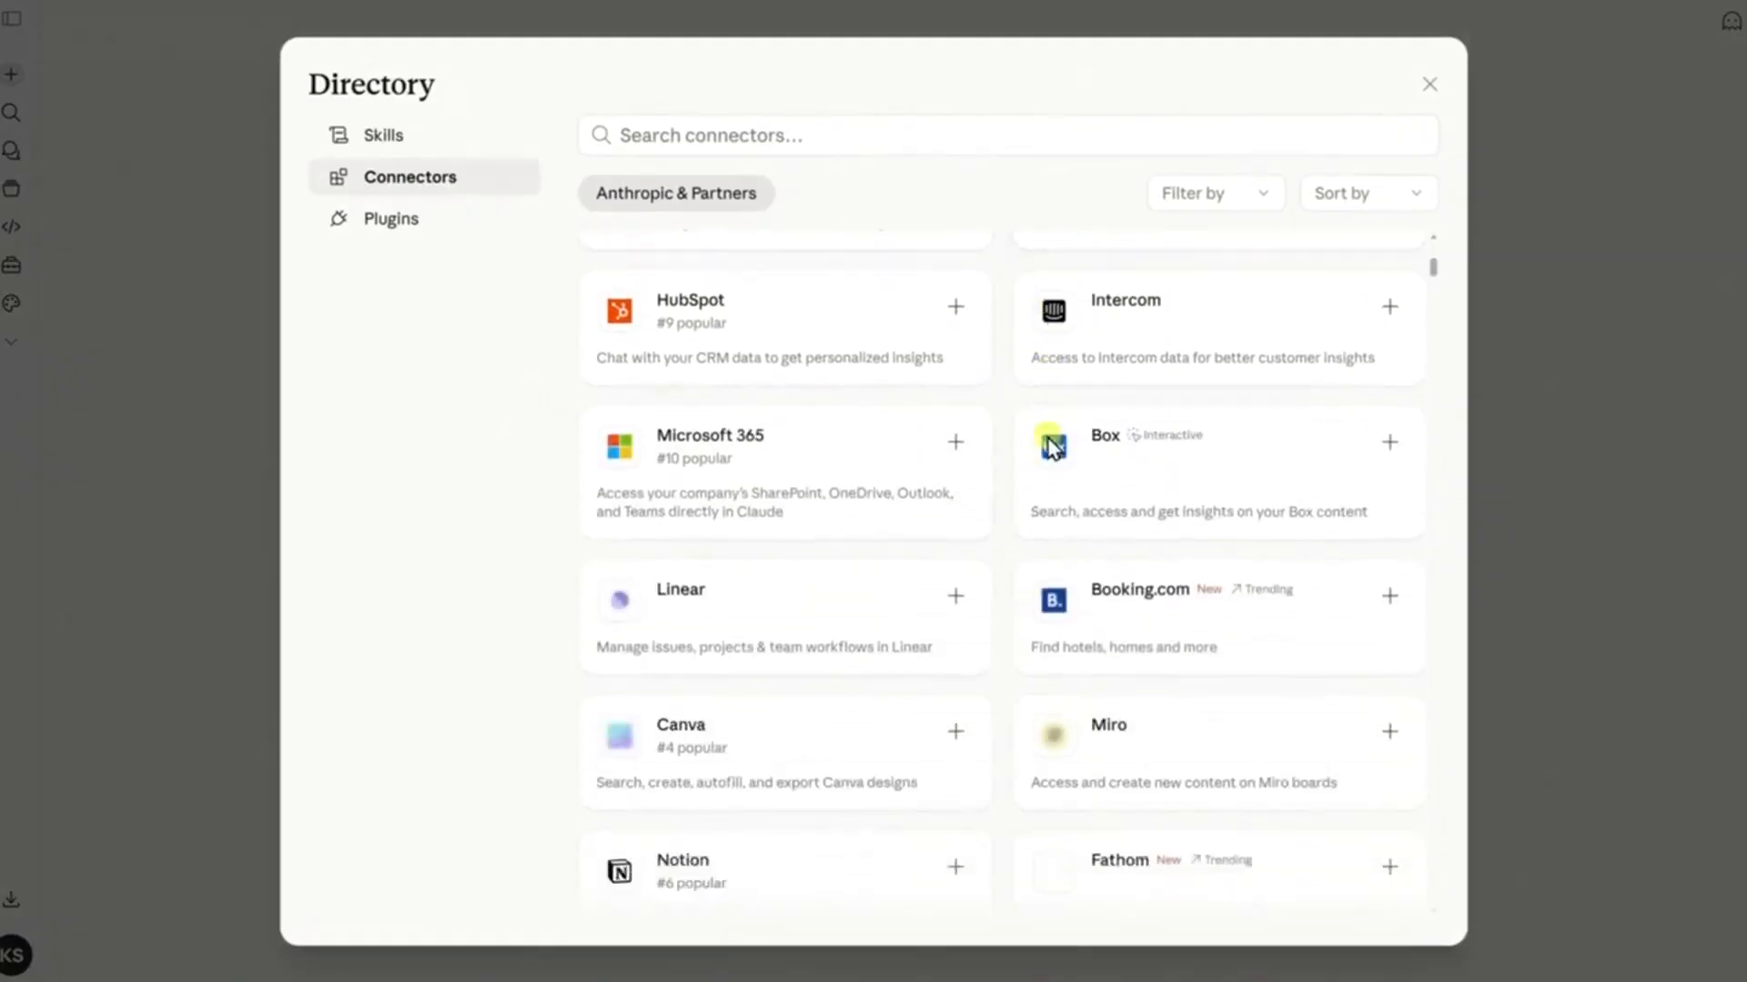
scroll(1053, 447, "down", 8)
scroll(1043, 460, "up", 12)
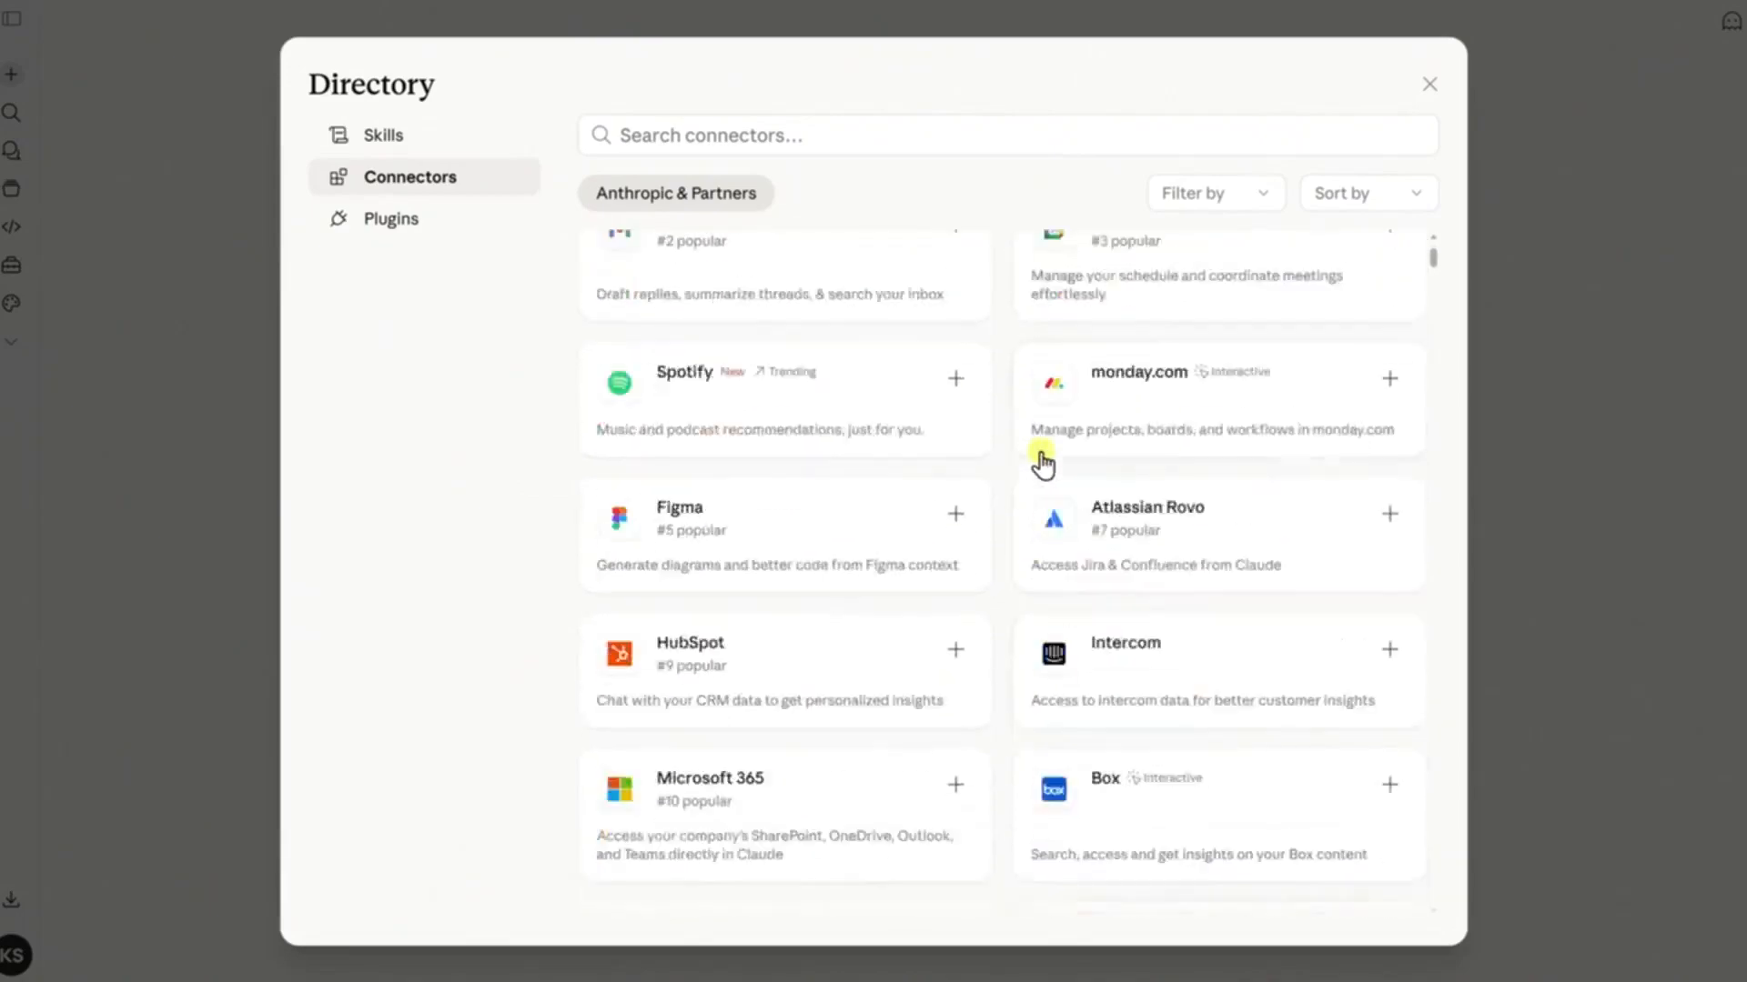
scroll(1043, 462, "up", 2)
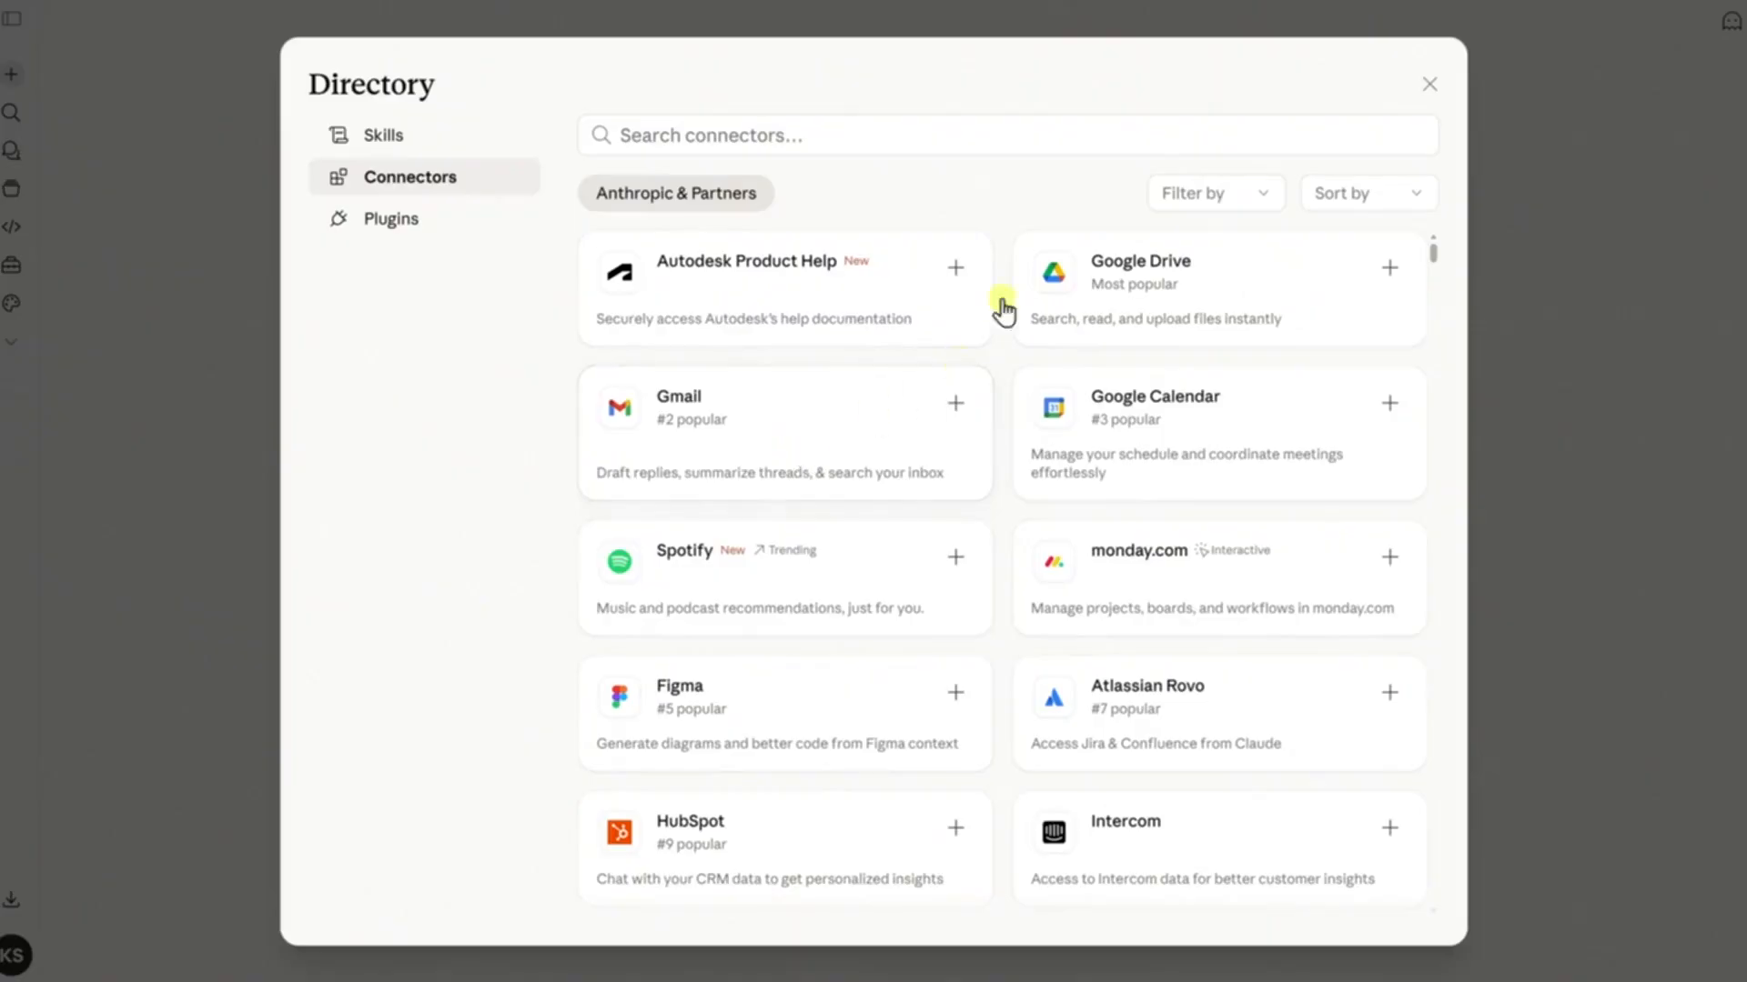
left_click(1427, 82)
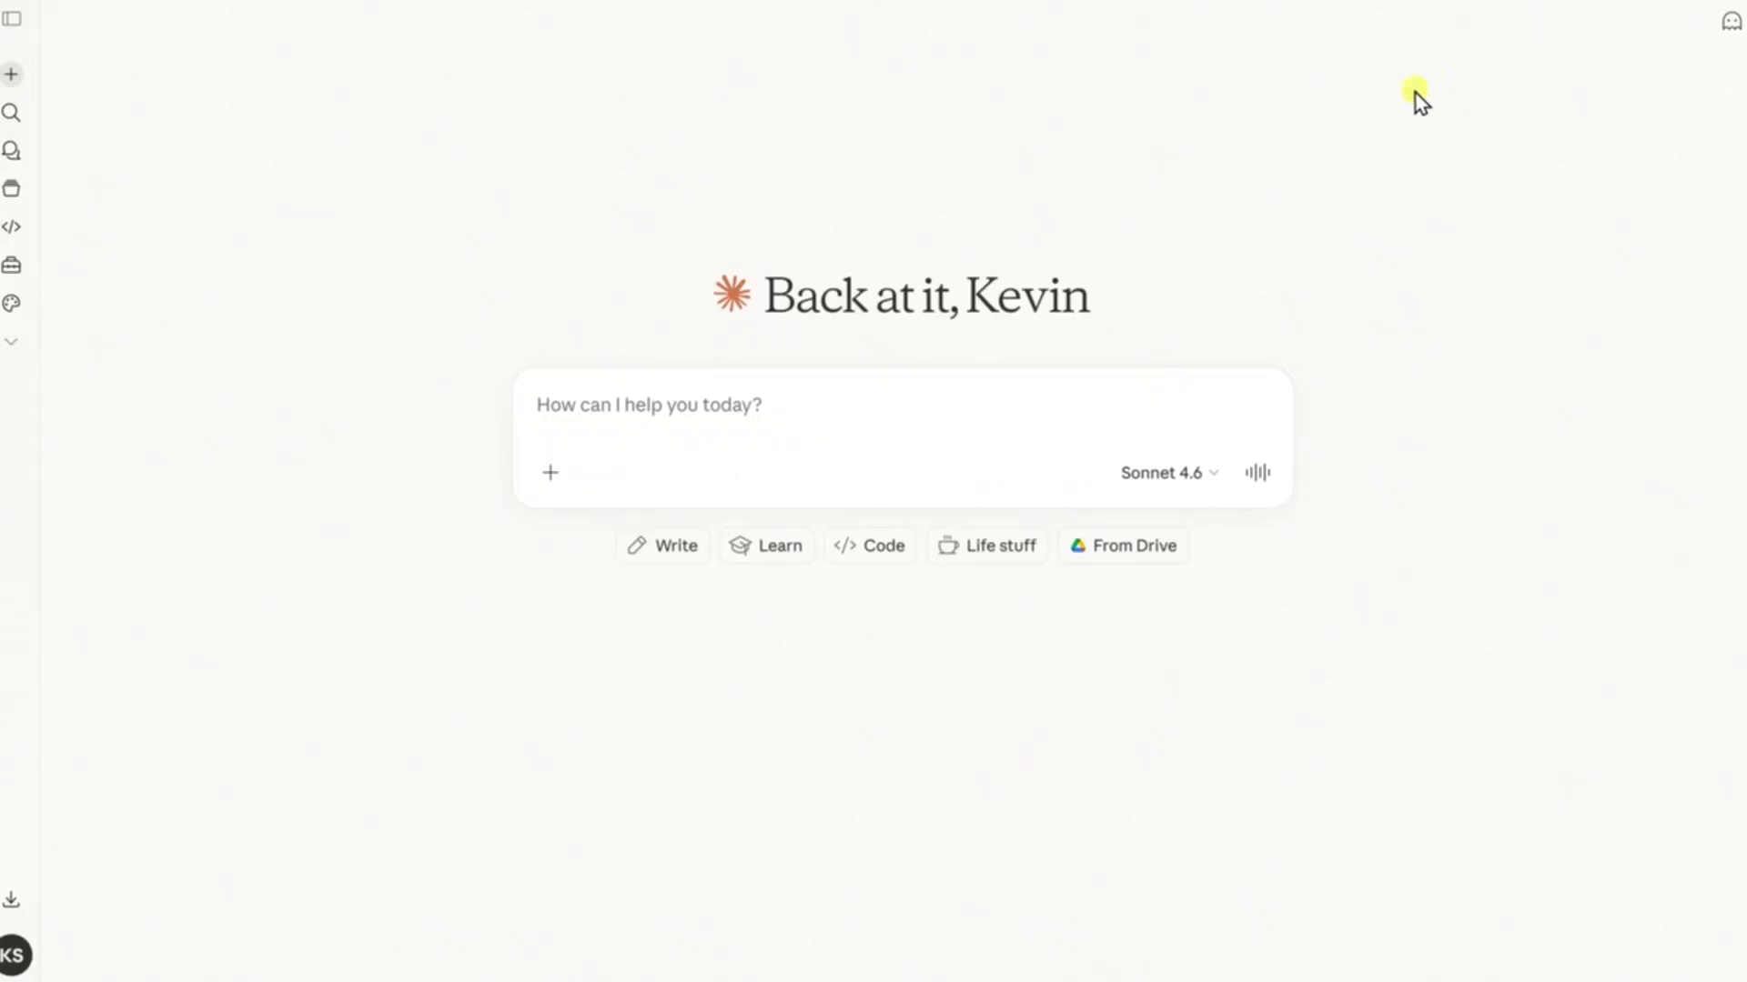
Open the skill options for the new chat
left_click(553, 473)
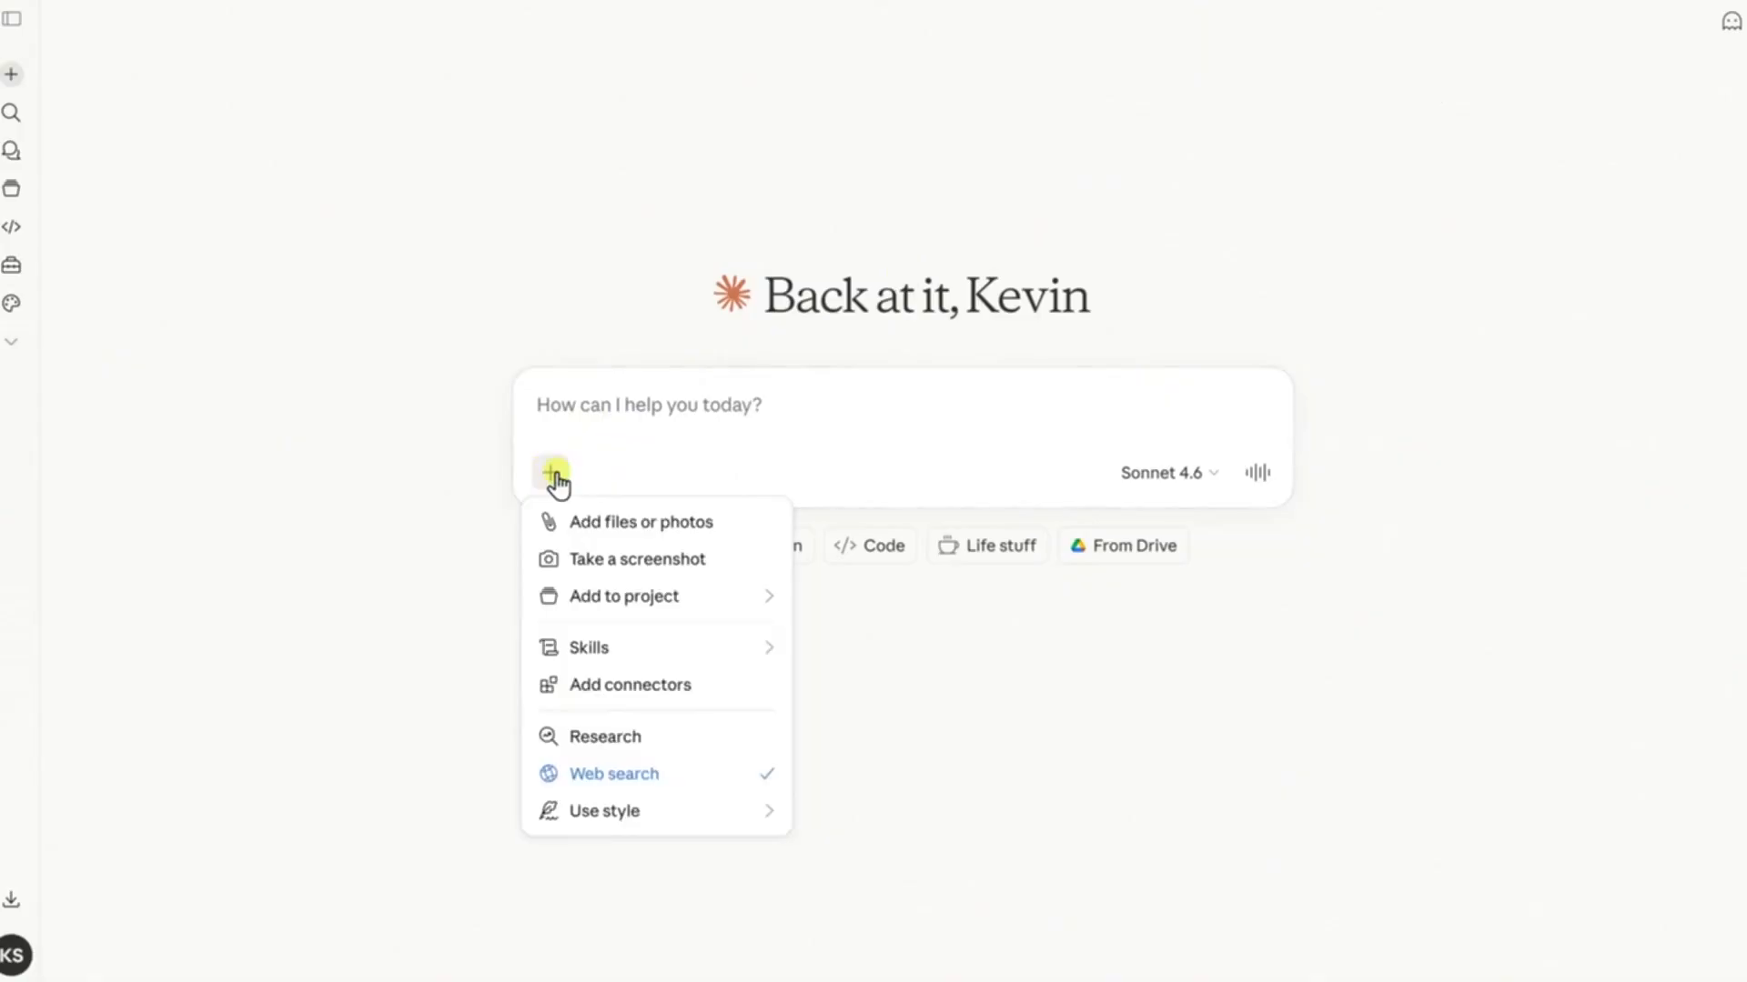
mouse_move(625, 651)
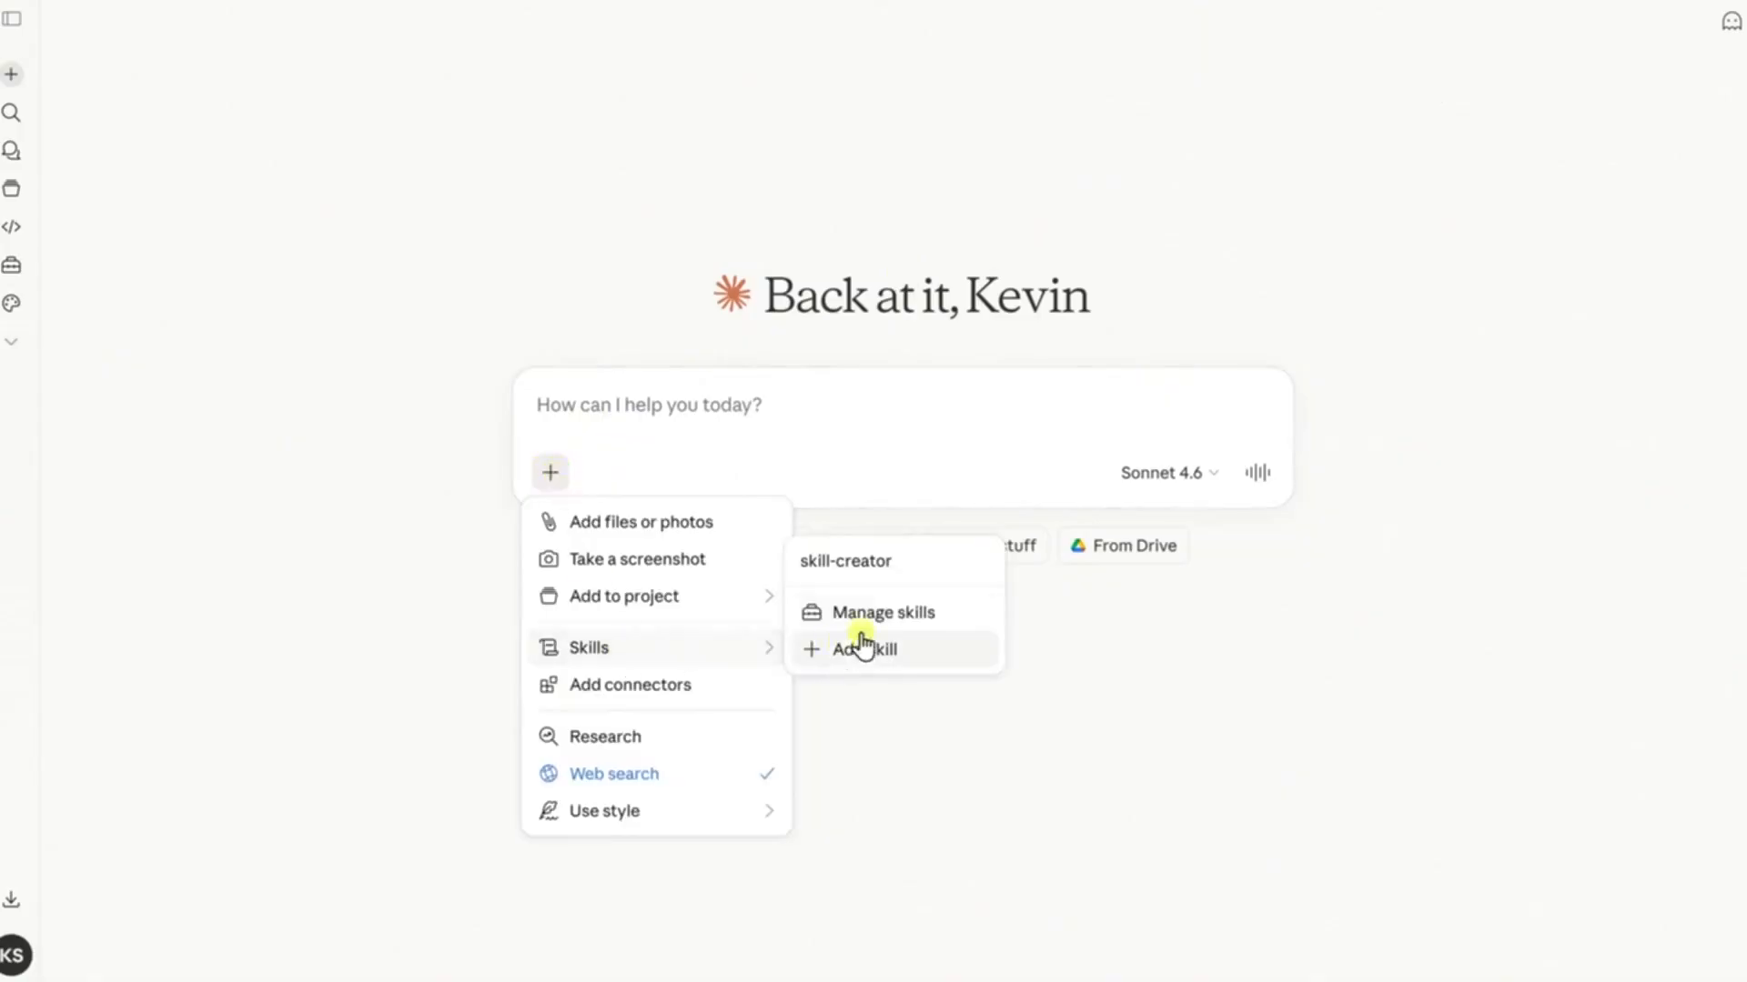